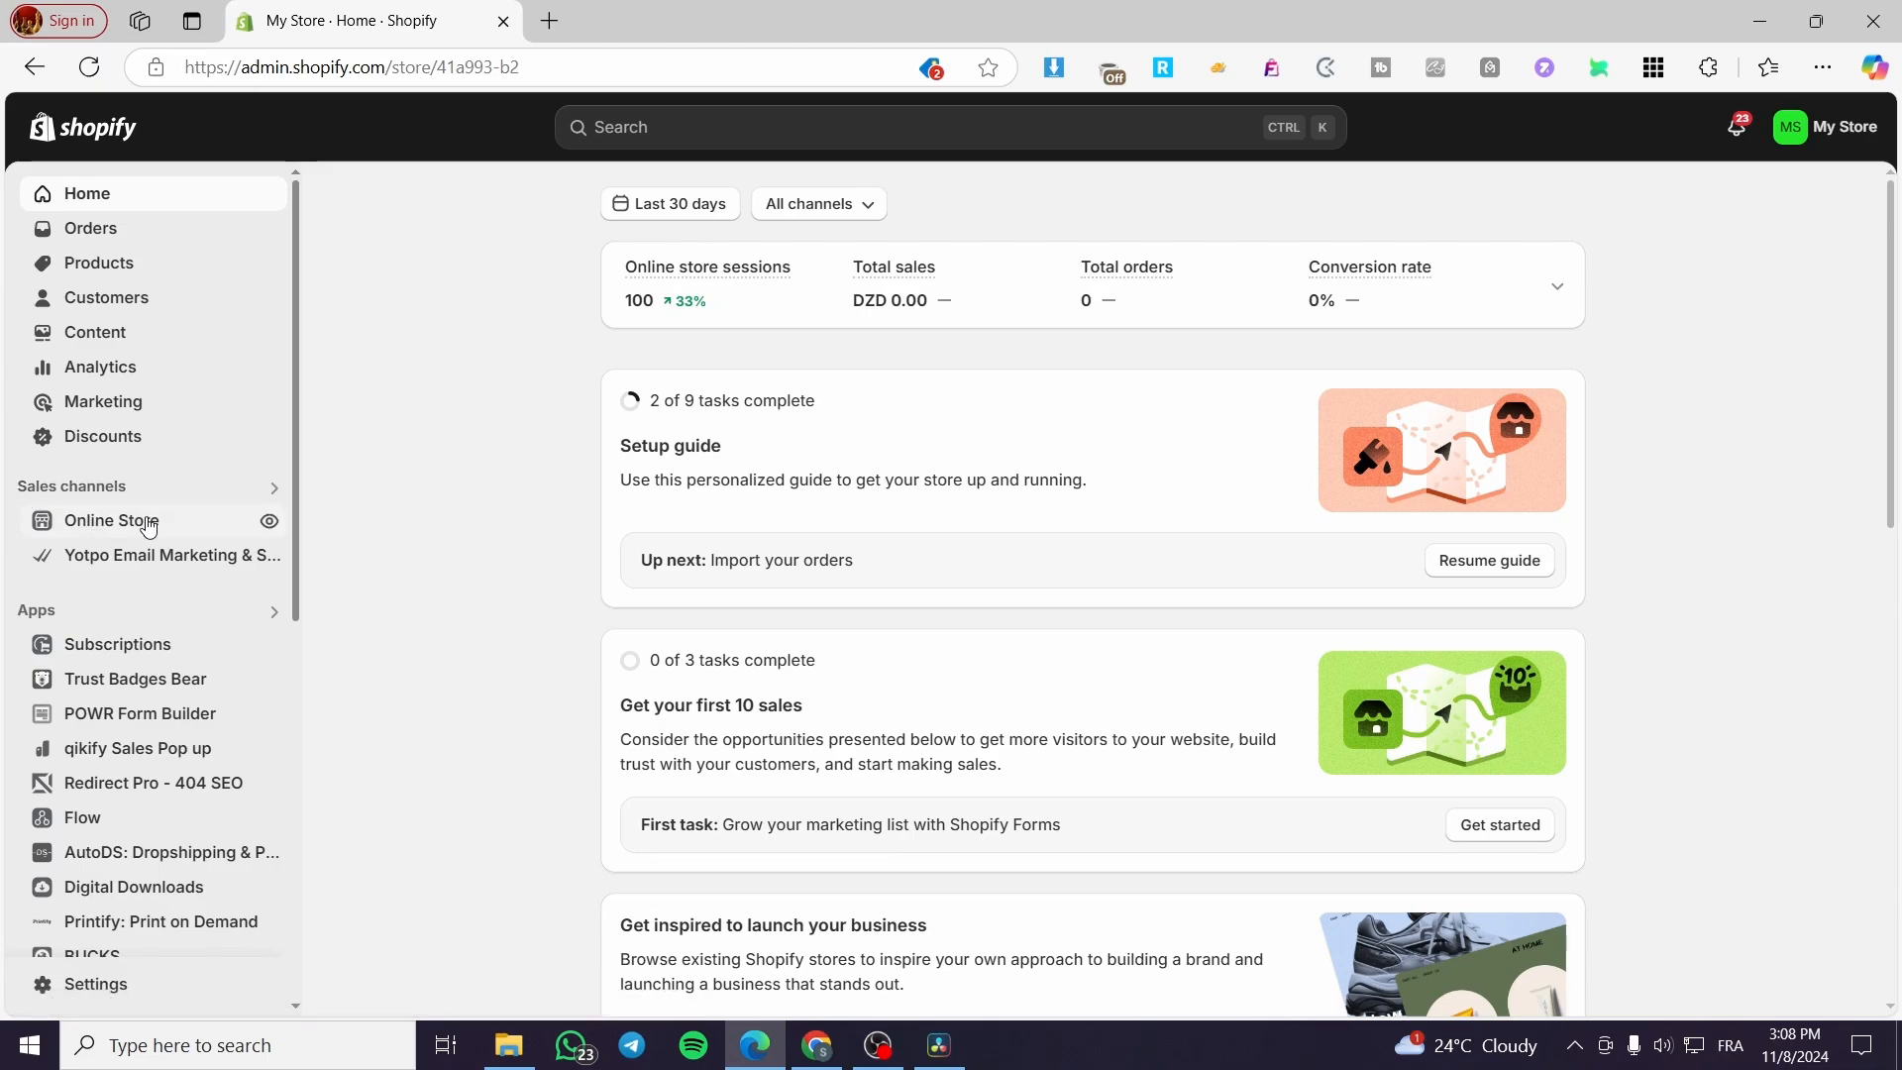
Open the online store's themes and load the current Dawn theme's customizer in a separate browser tab.
left_click(111, 520)
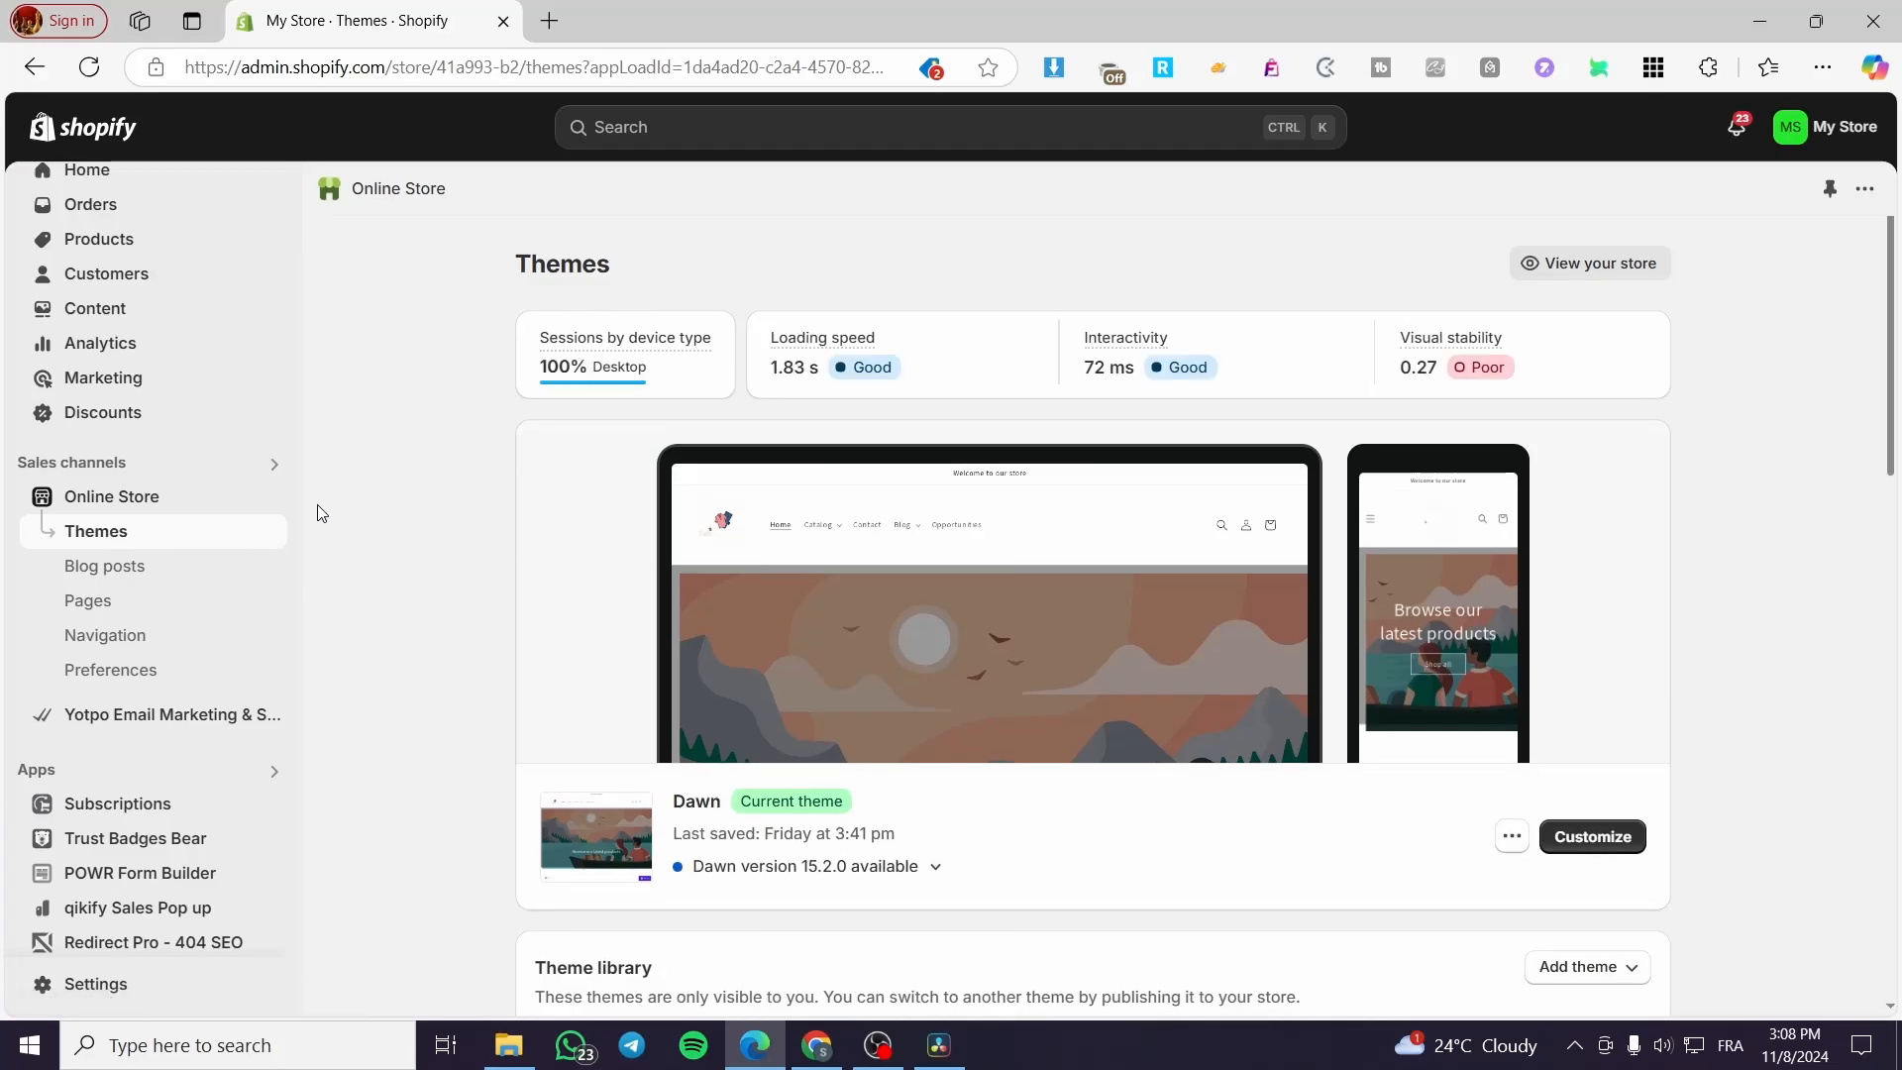
scroll(624, 544, "down", 4)
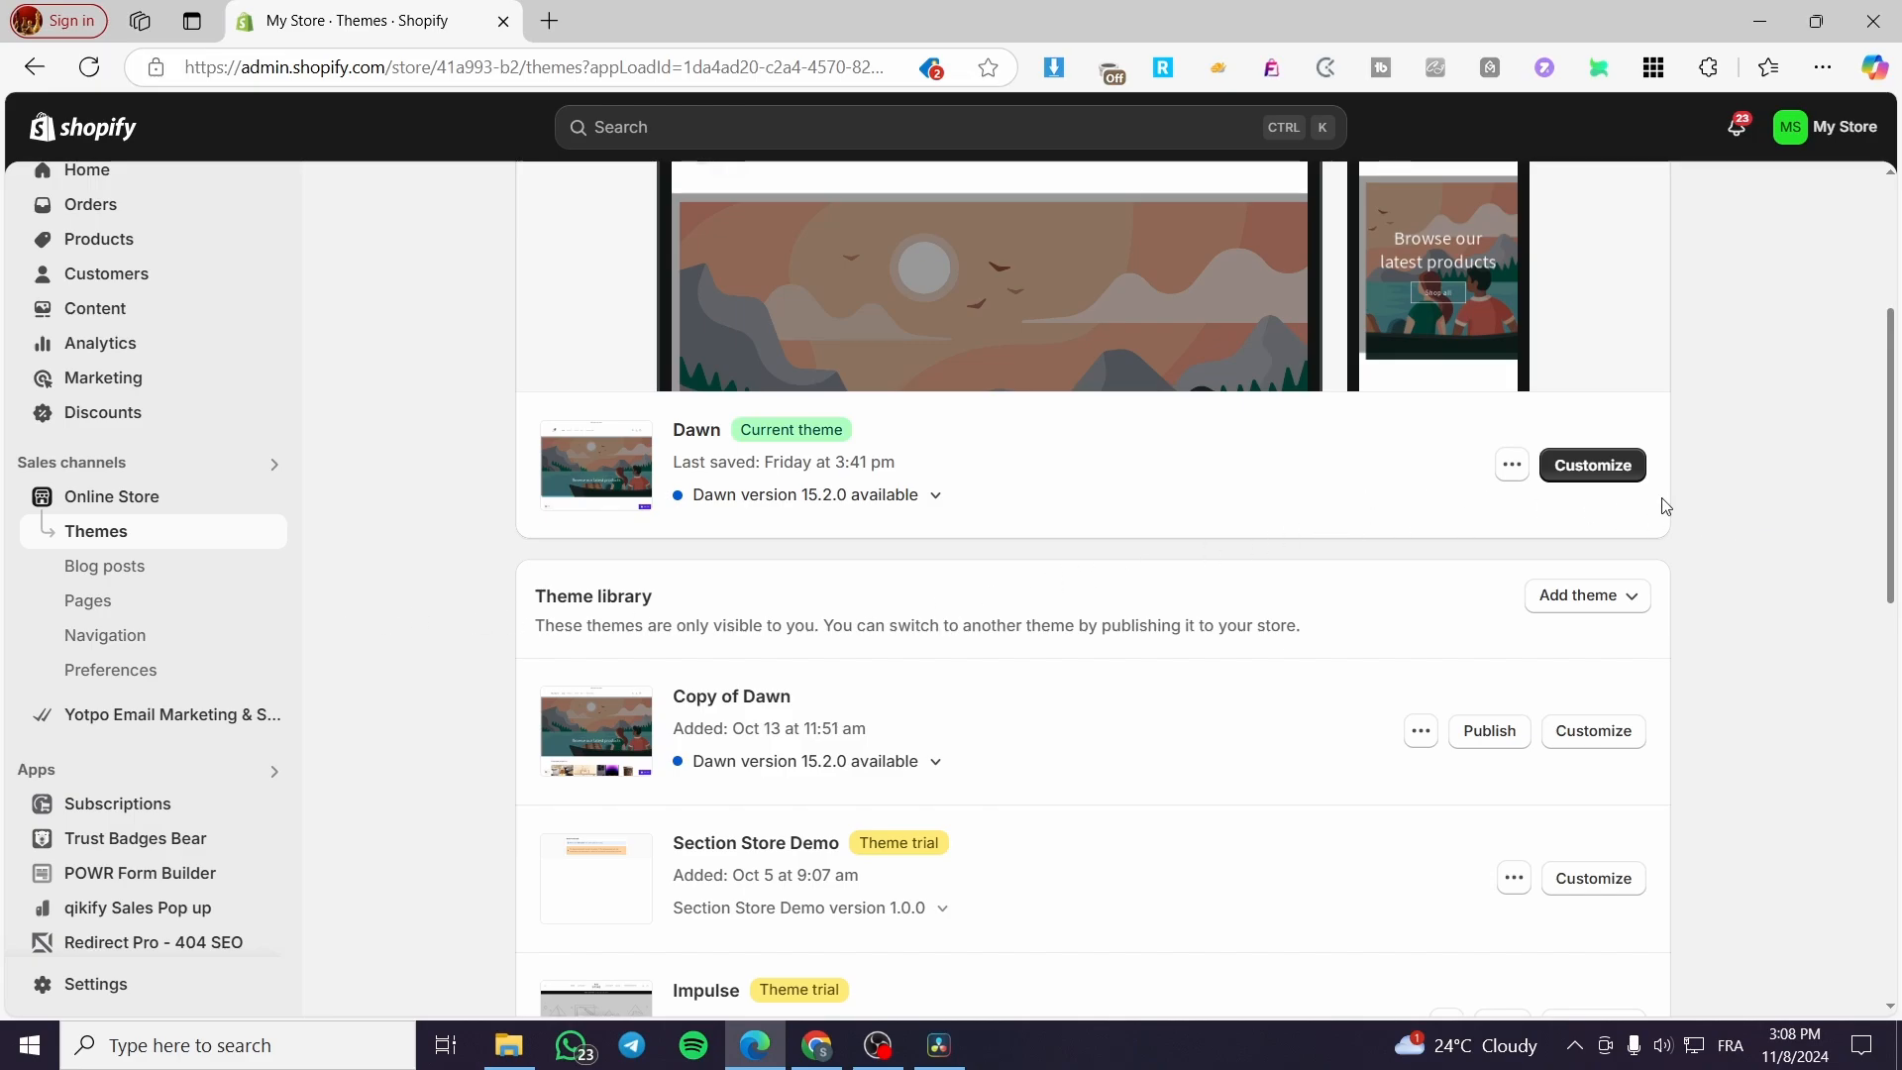
right_click(1609, 480)
left_click(1665, 494)
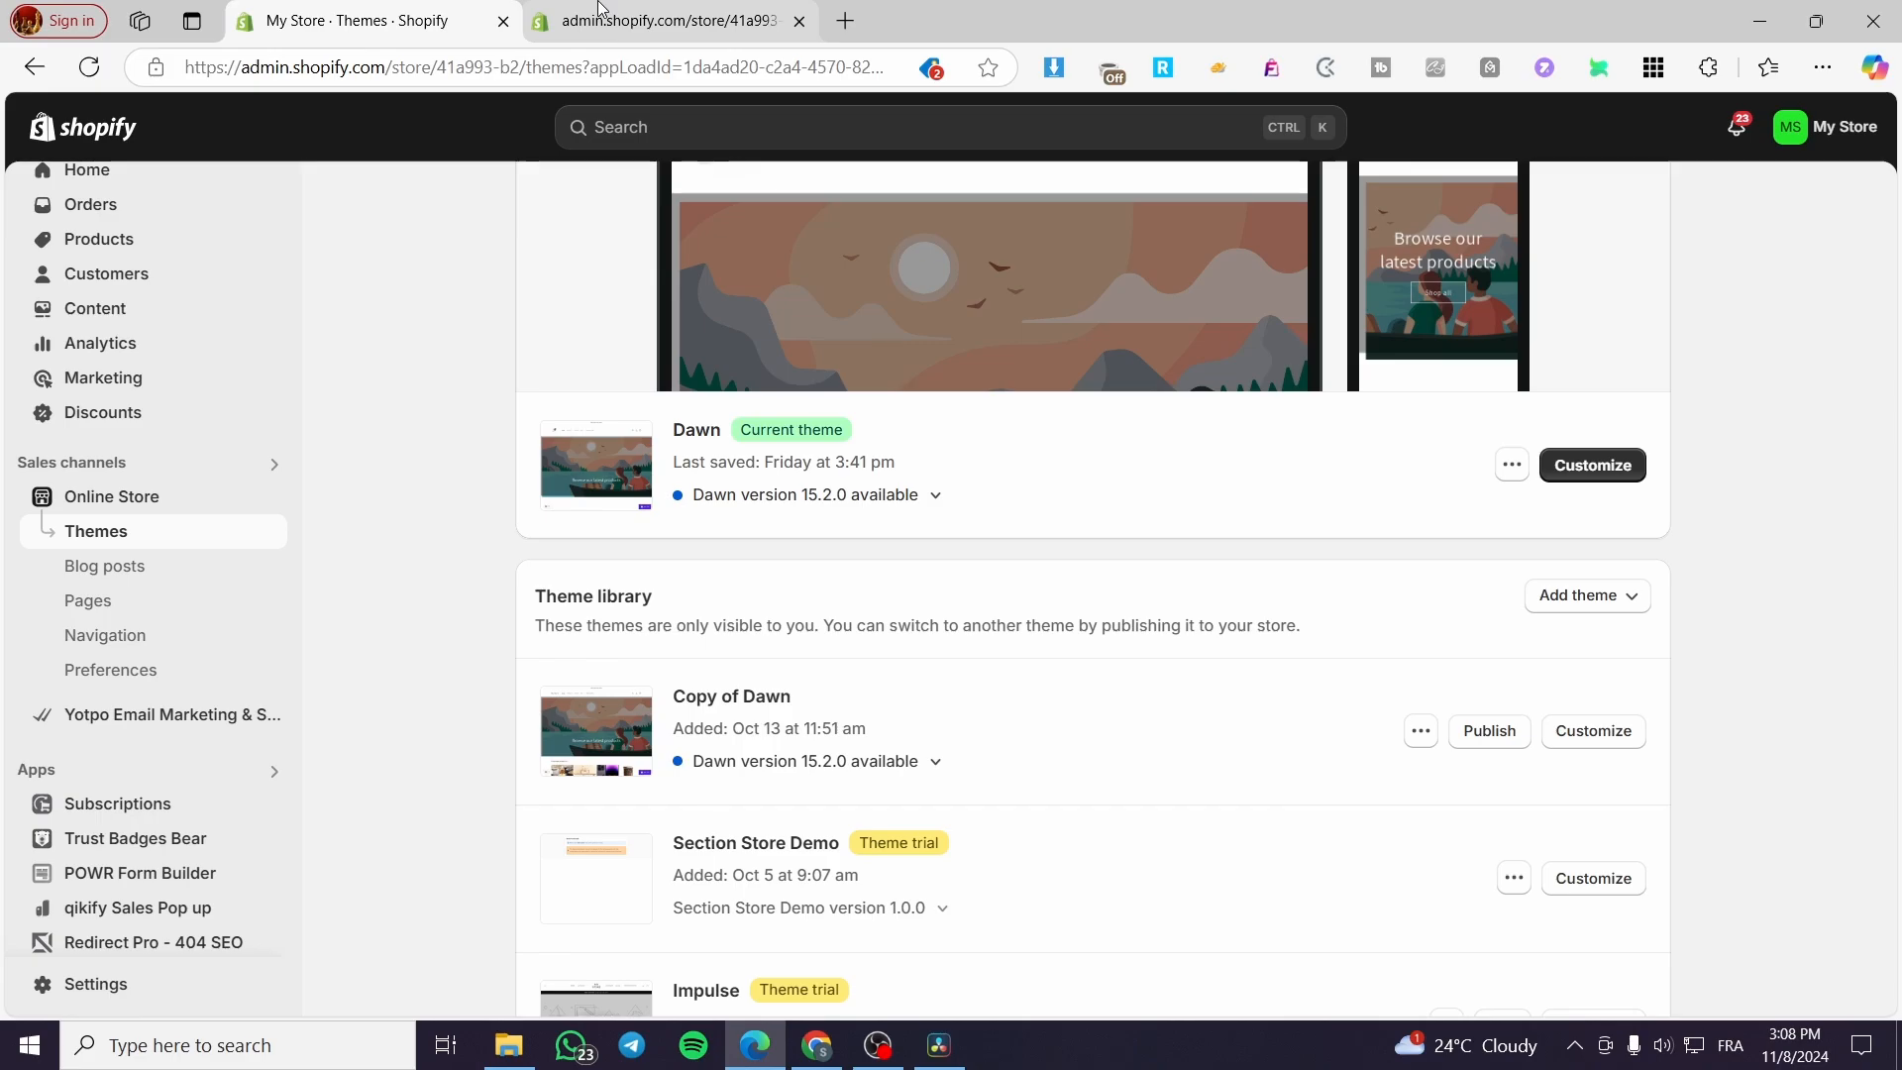
left_click(601, 10)
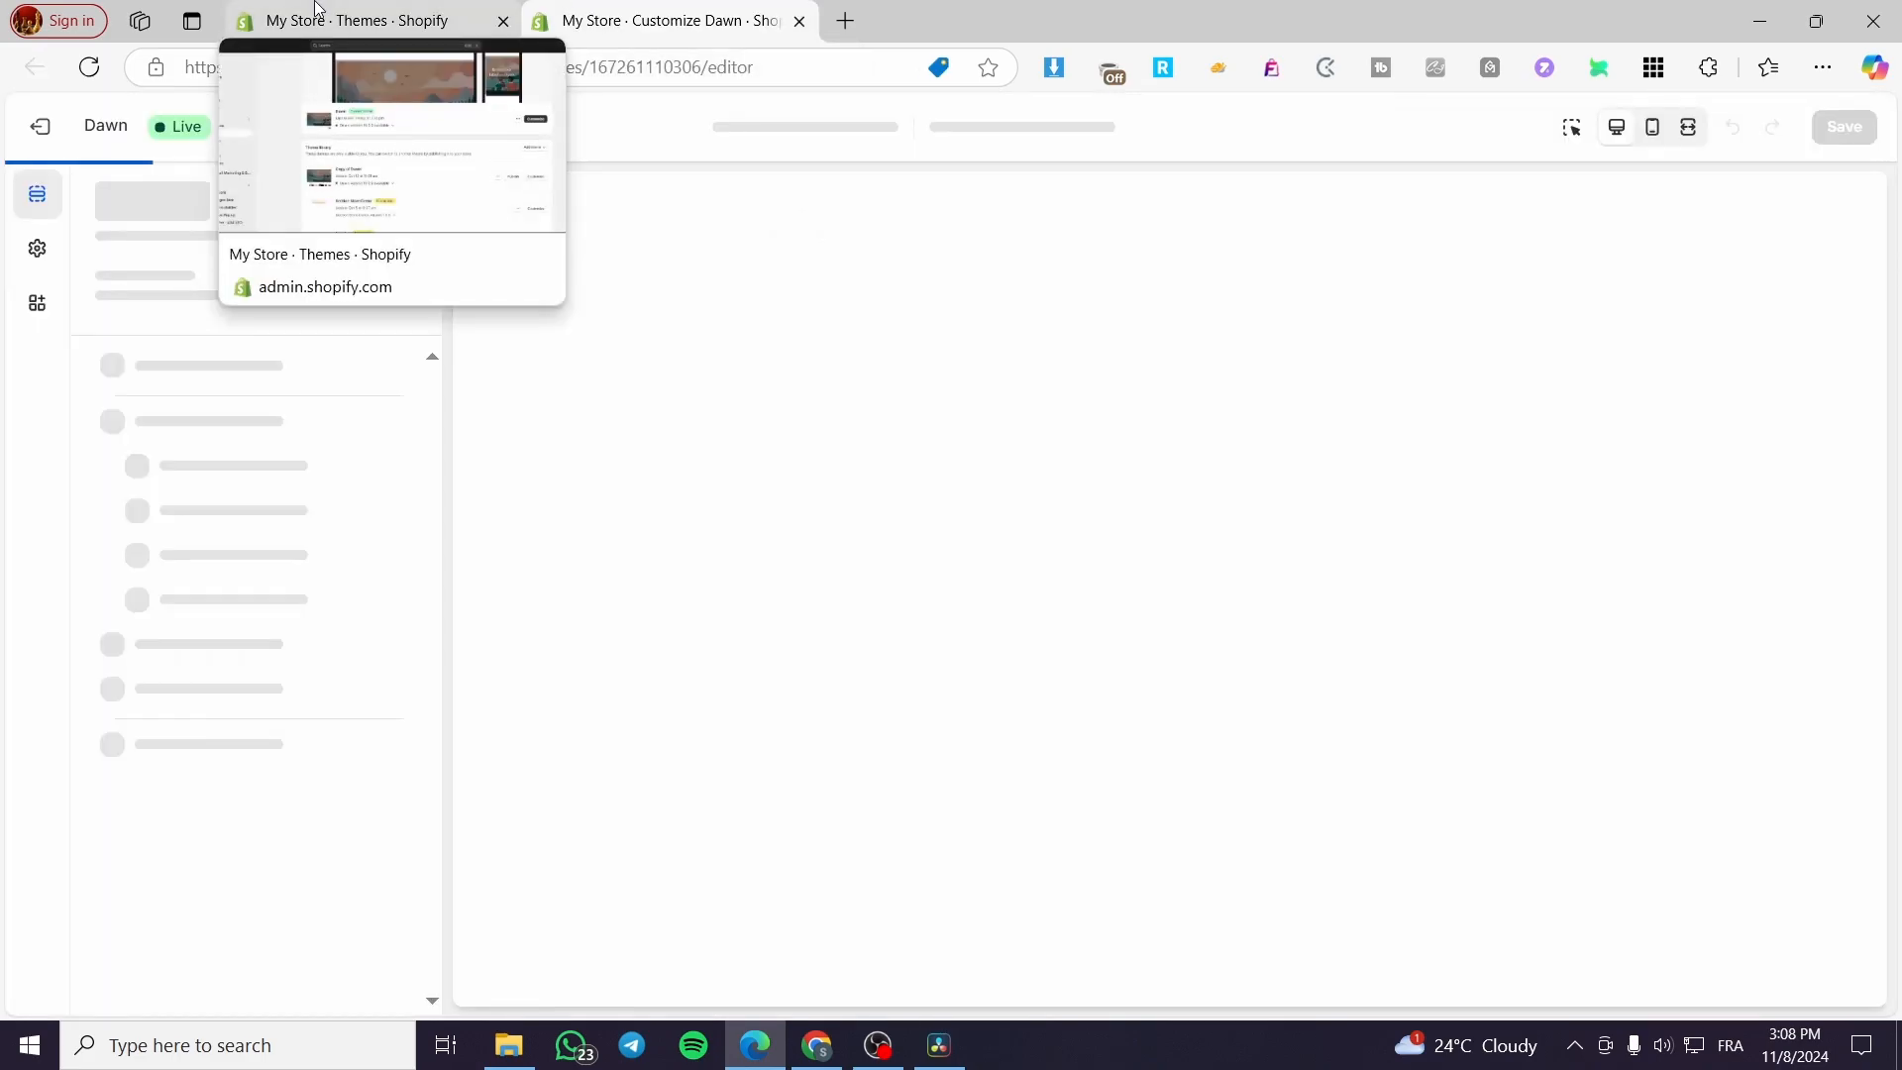
left_click(318, 8)
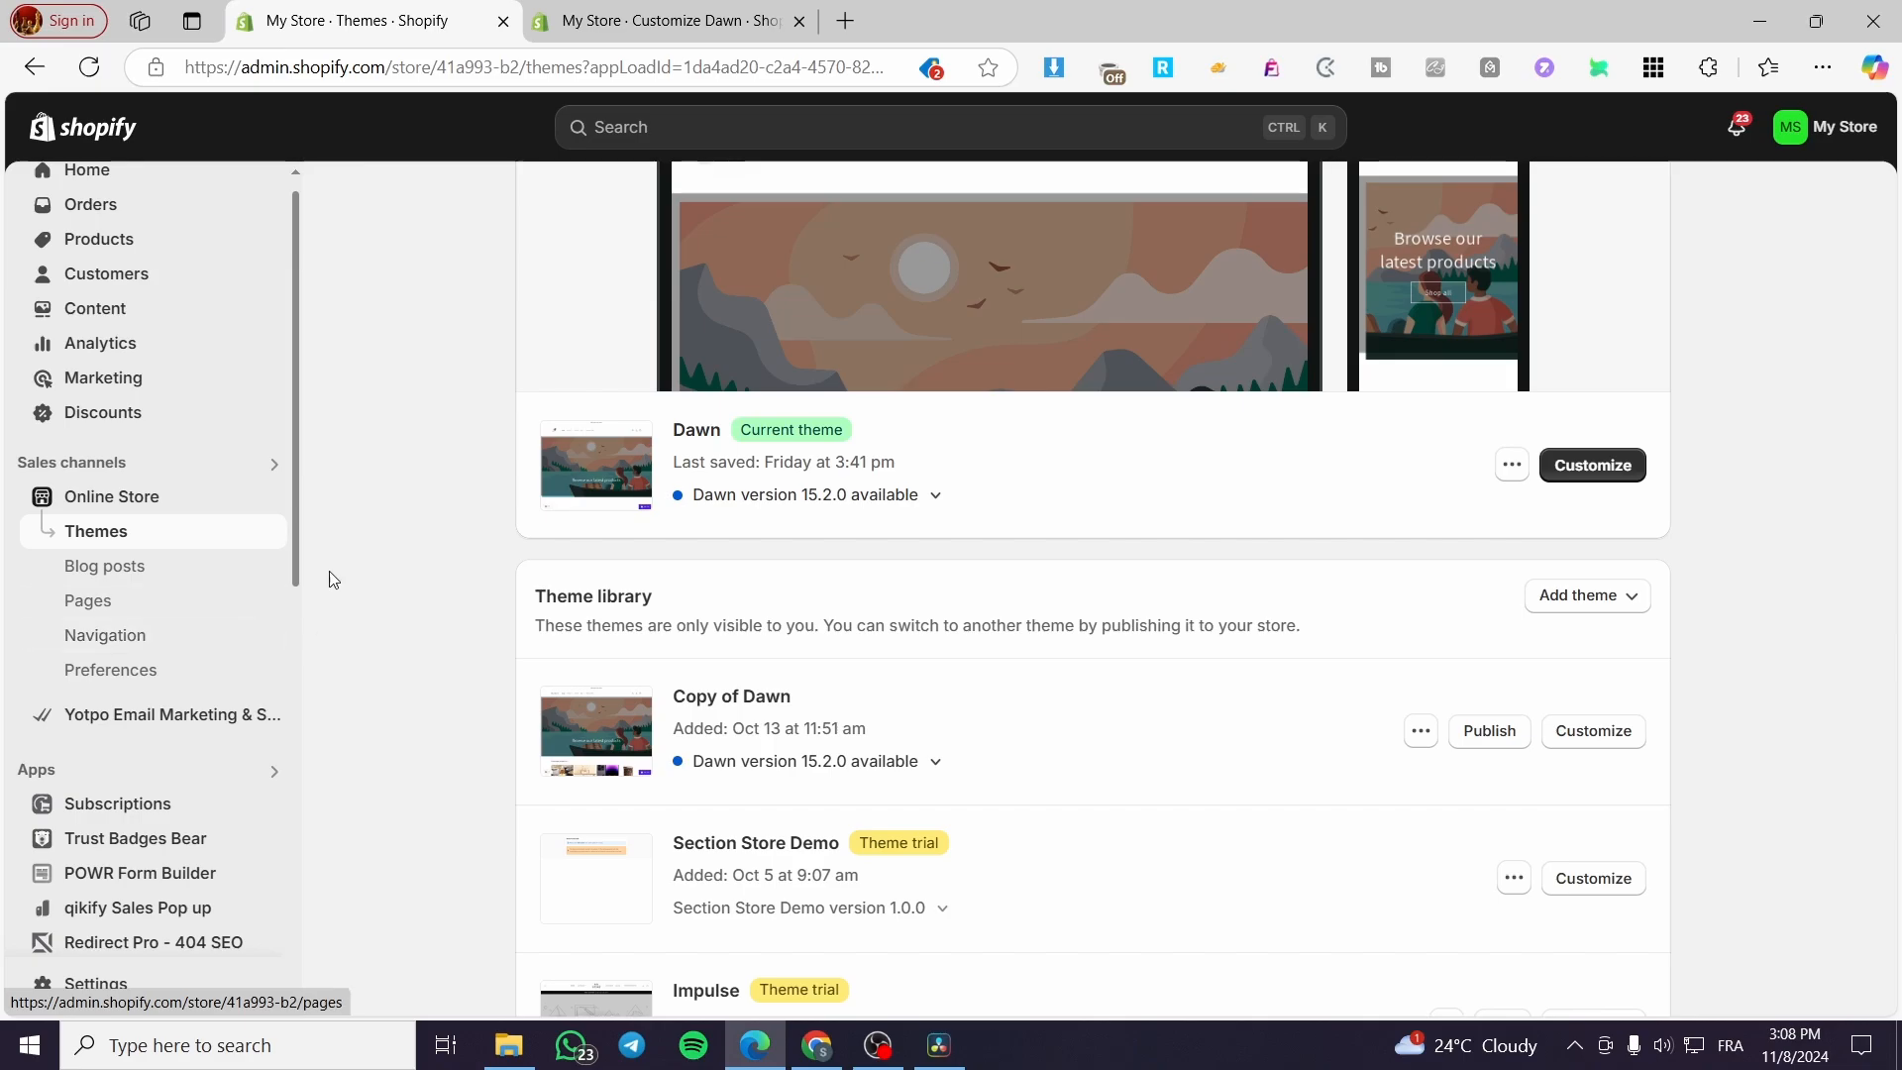
left_click(663, 20)
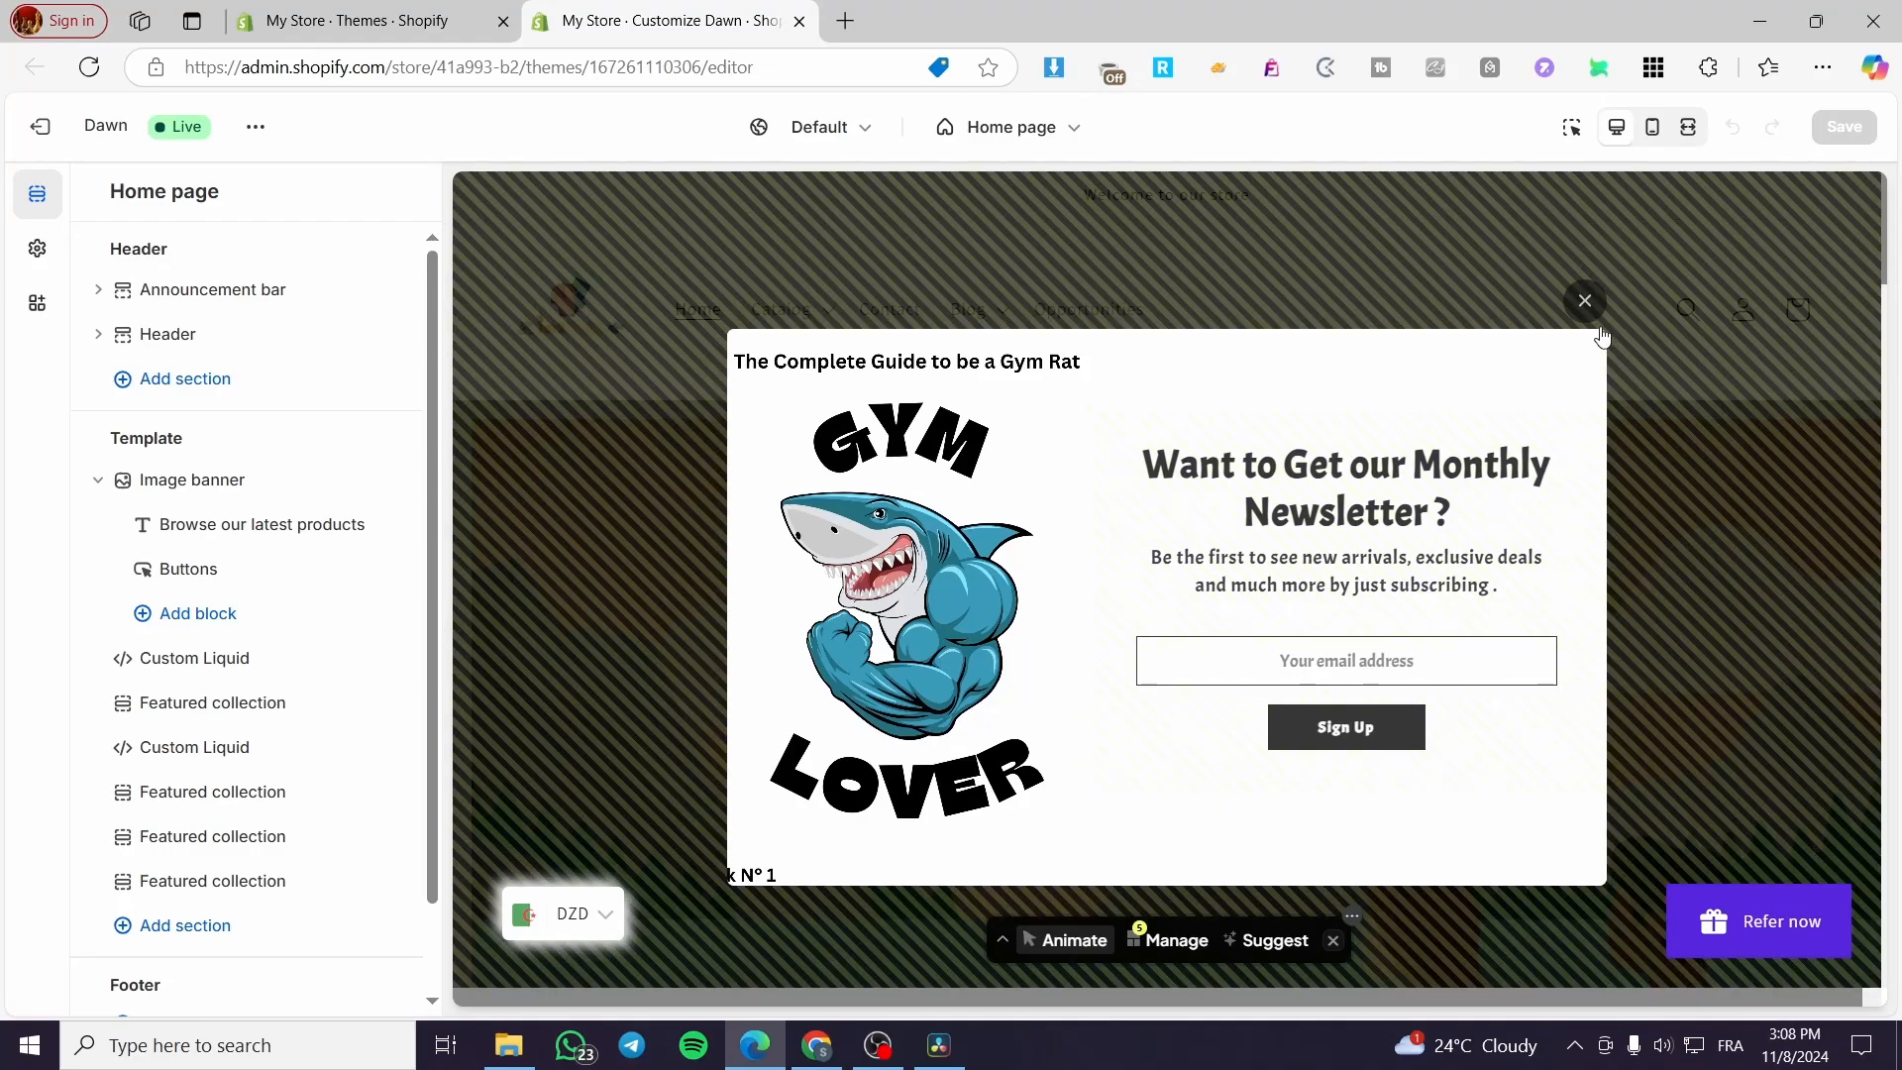
Dismiss the newsletter pop-up and the animation toolbar covering the home page preview.
left_click(1588, 303)
left_click(1333, 940)
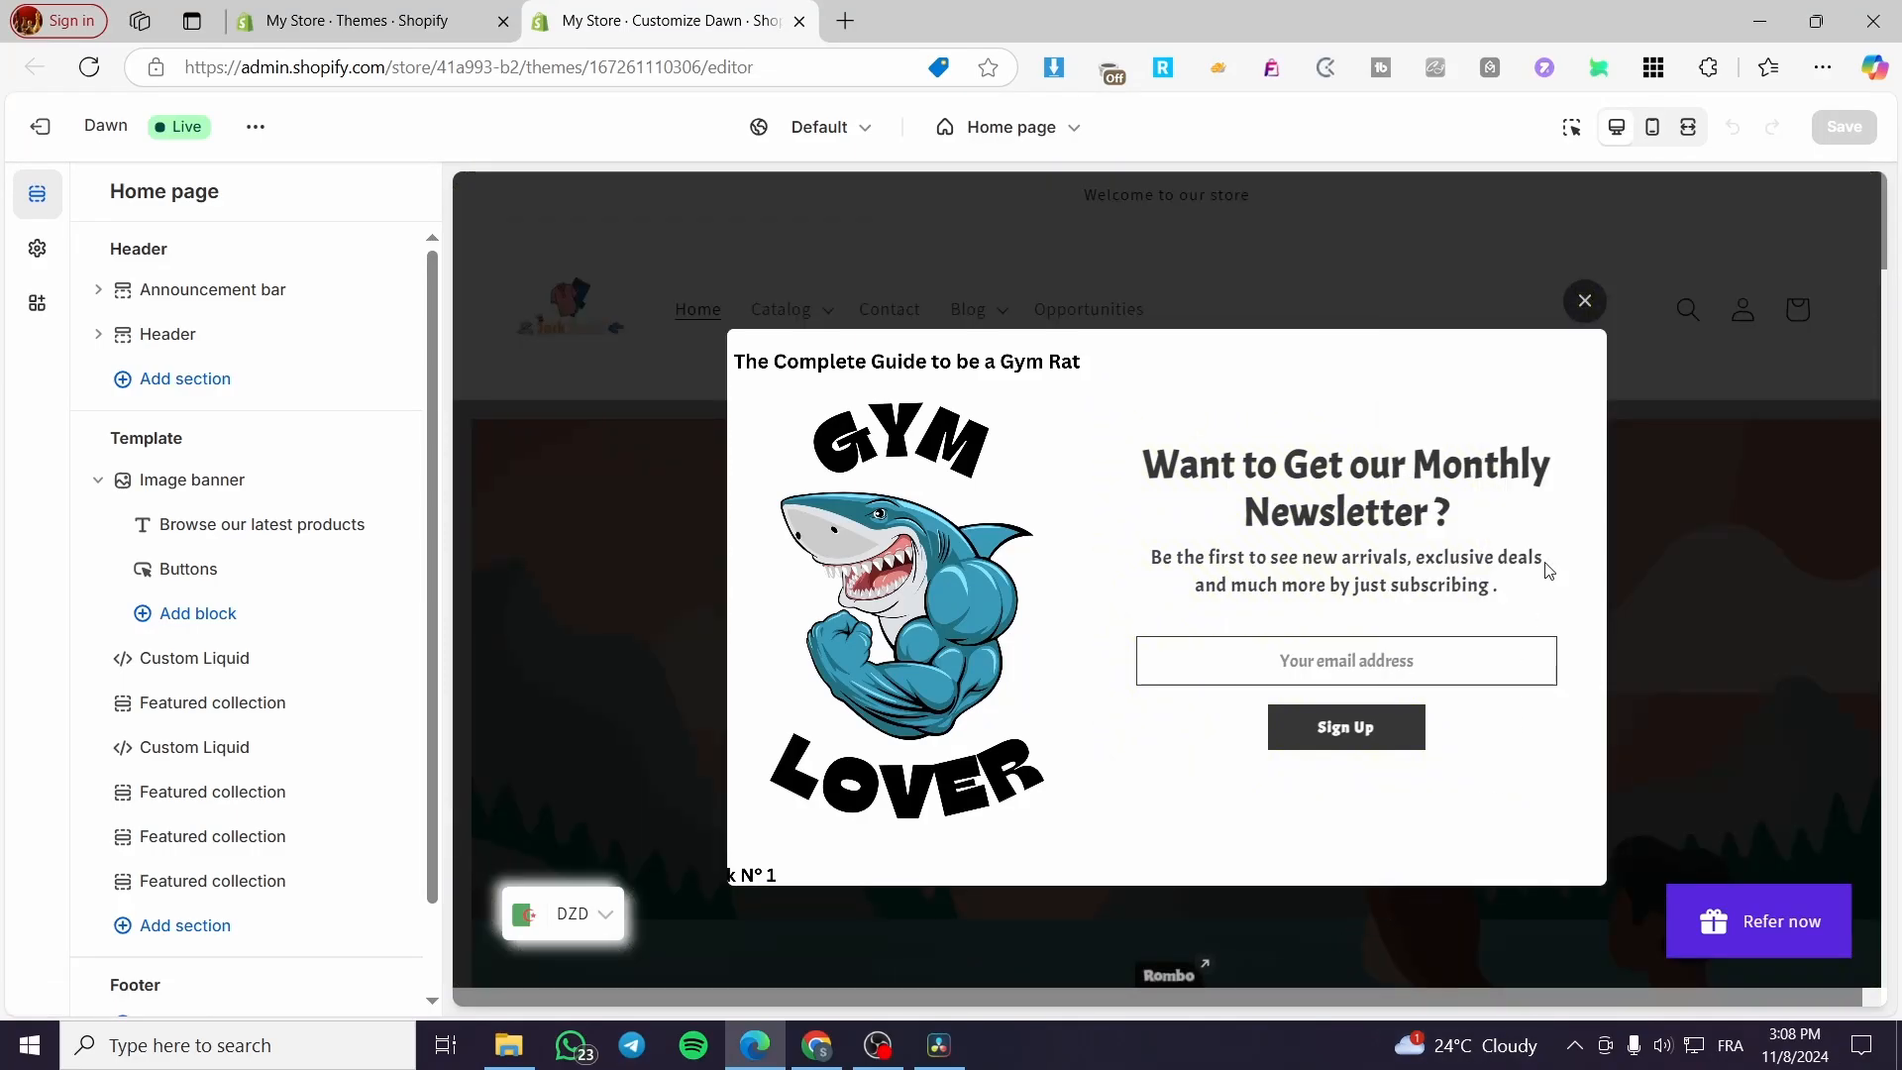
left_click(916, 317)
left_click(1187, 232)
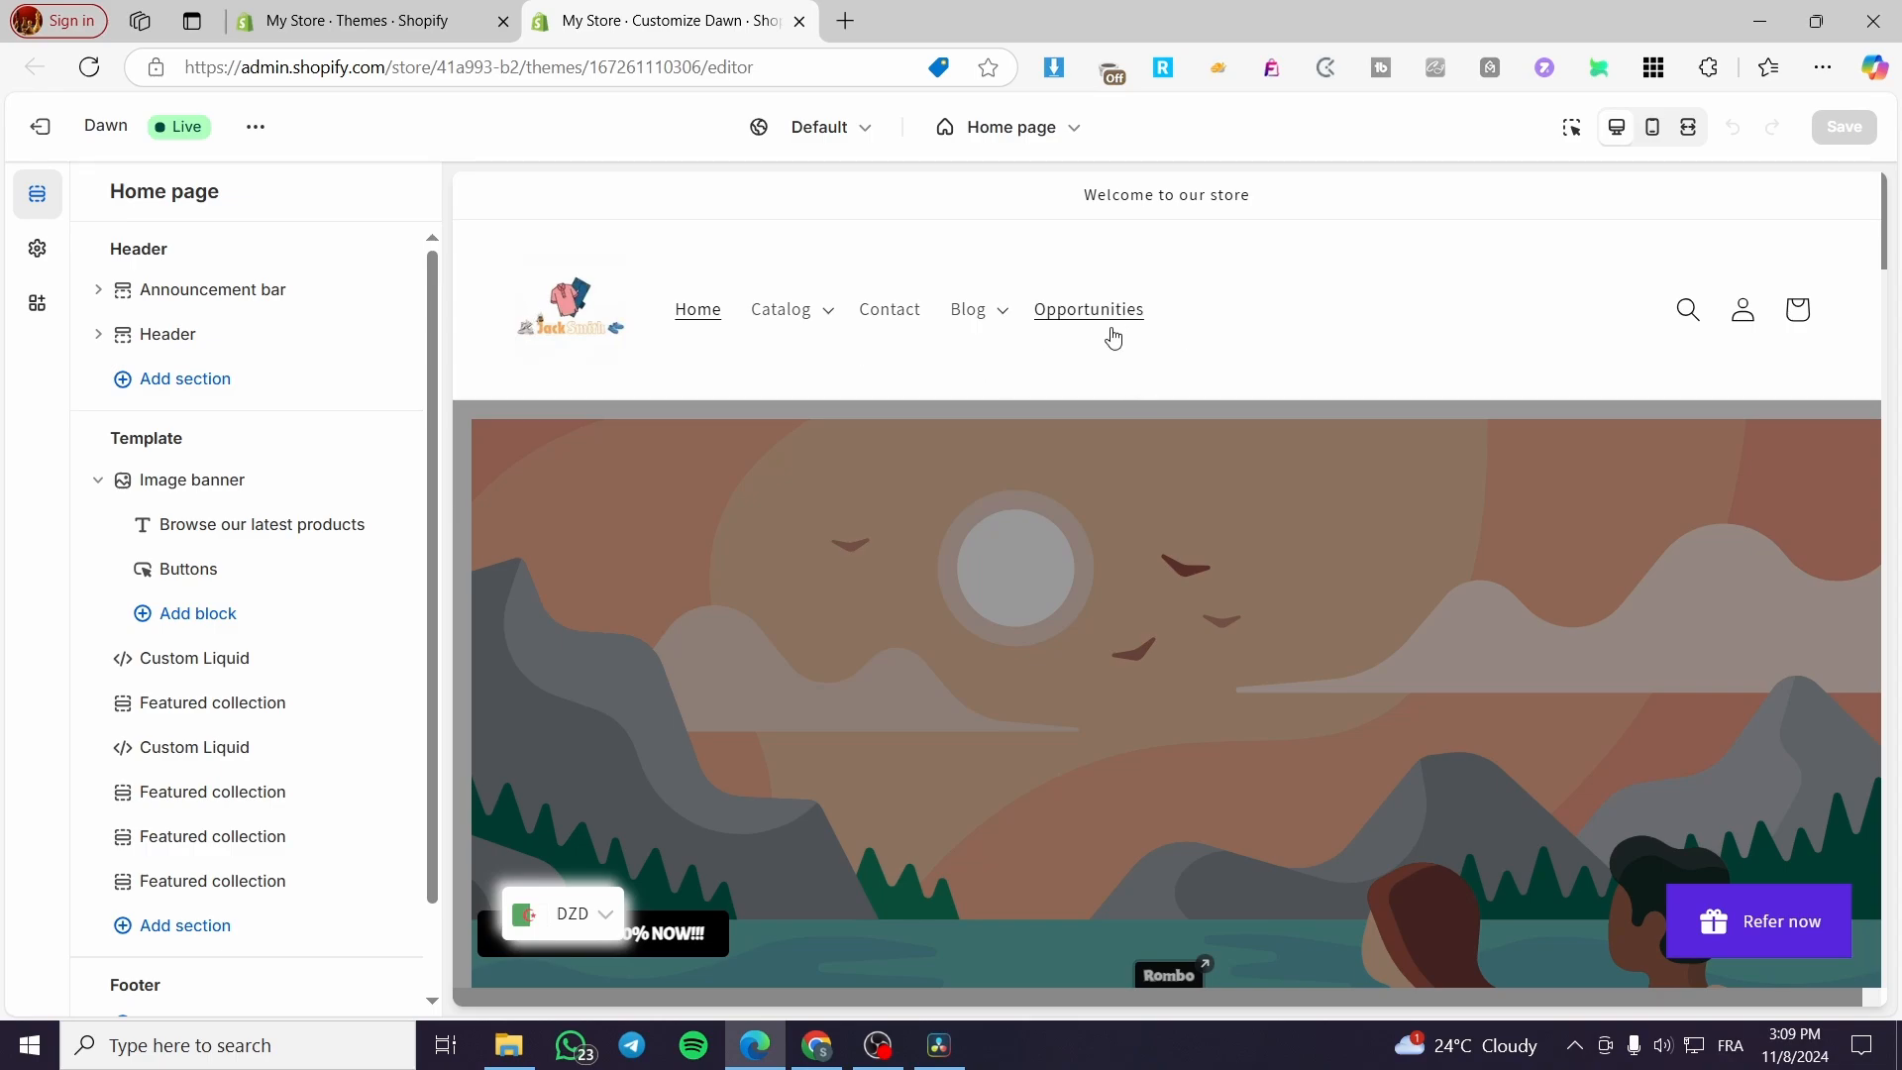
Examine the existing Catalog drop-down in the store header preview, then collapse it.
left_click(828, 315)
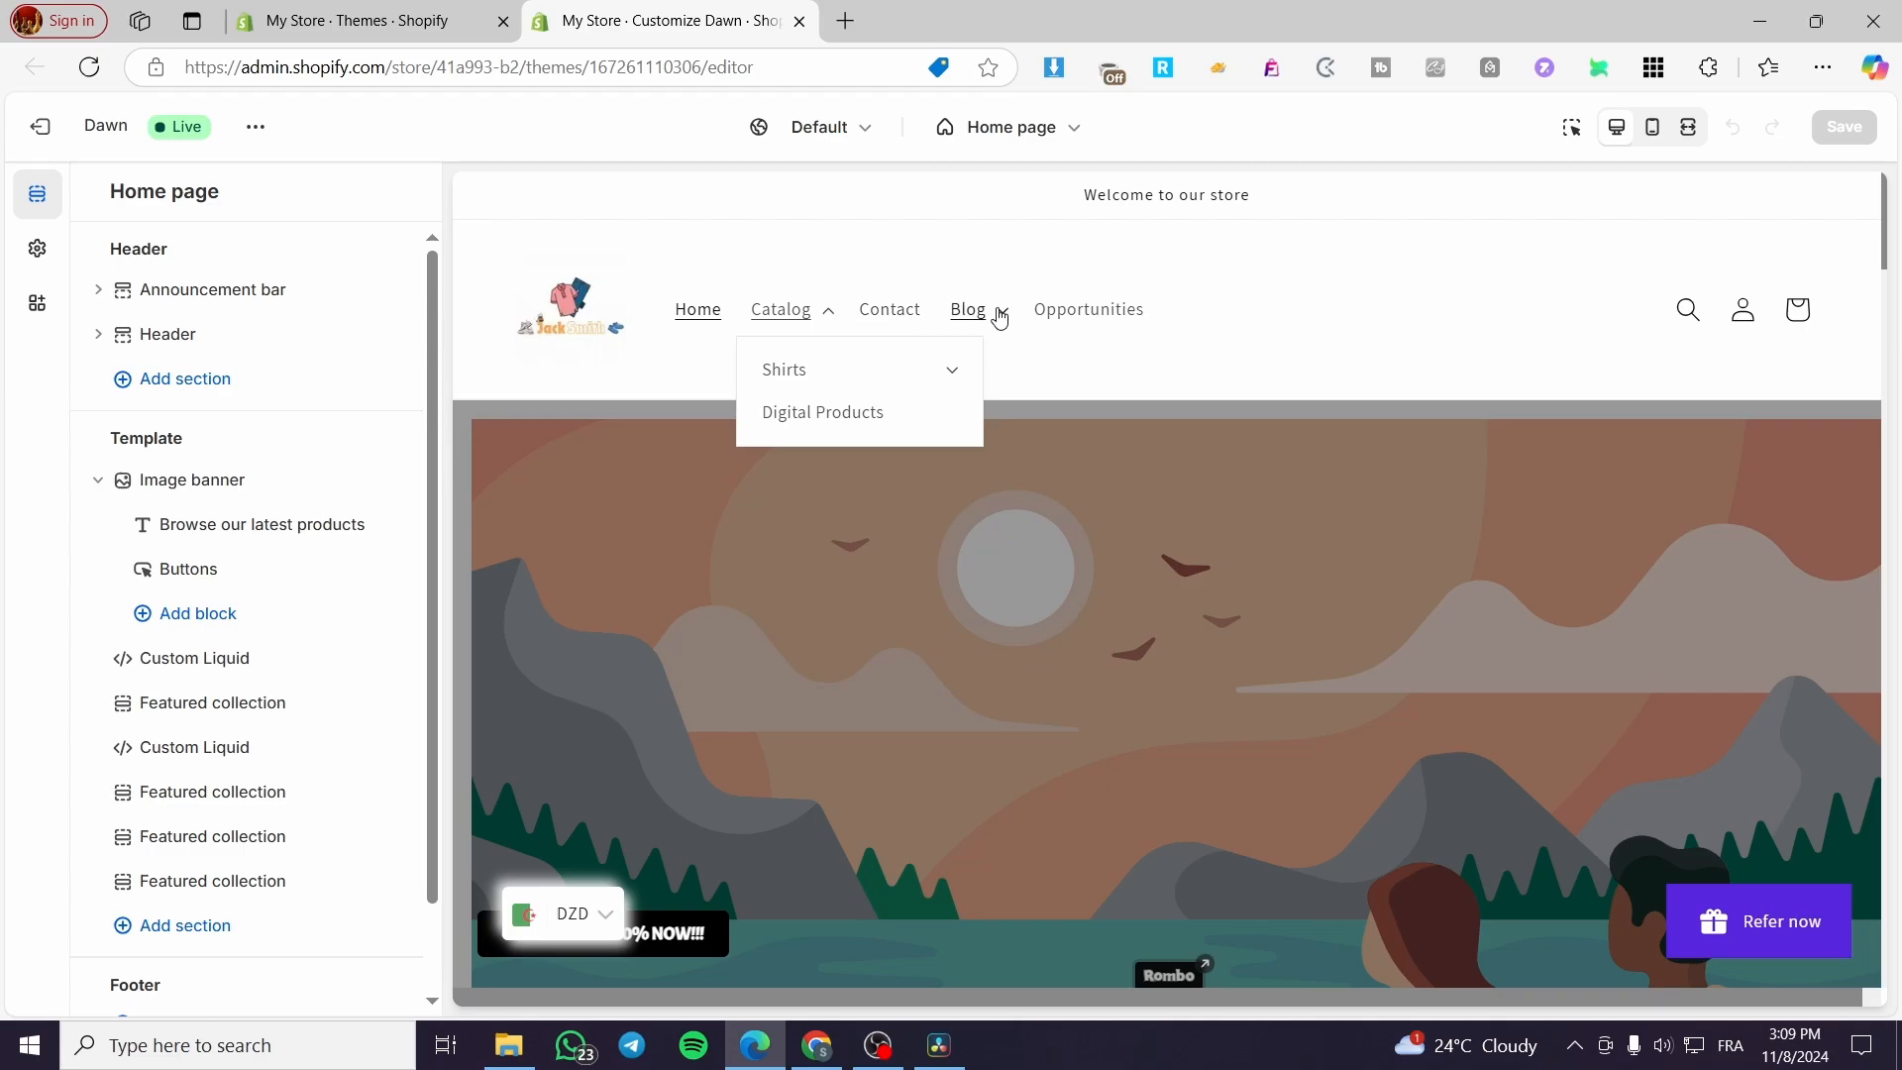
left_click(822, 315)
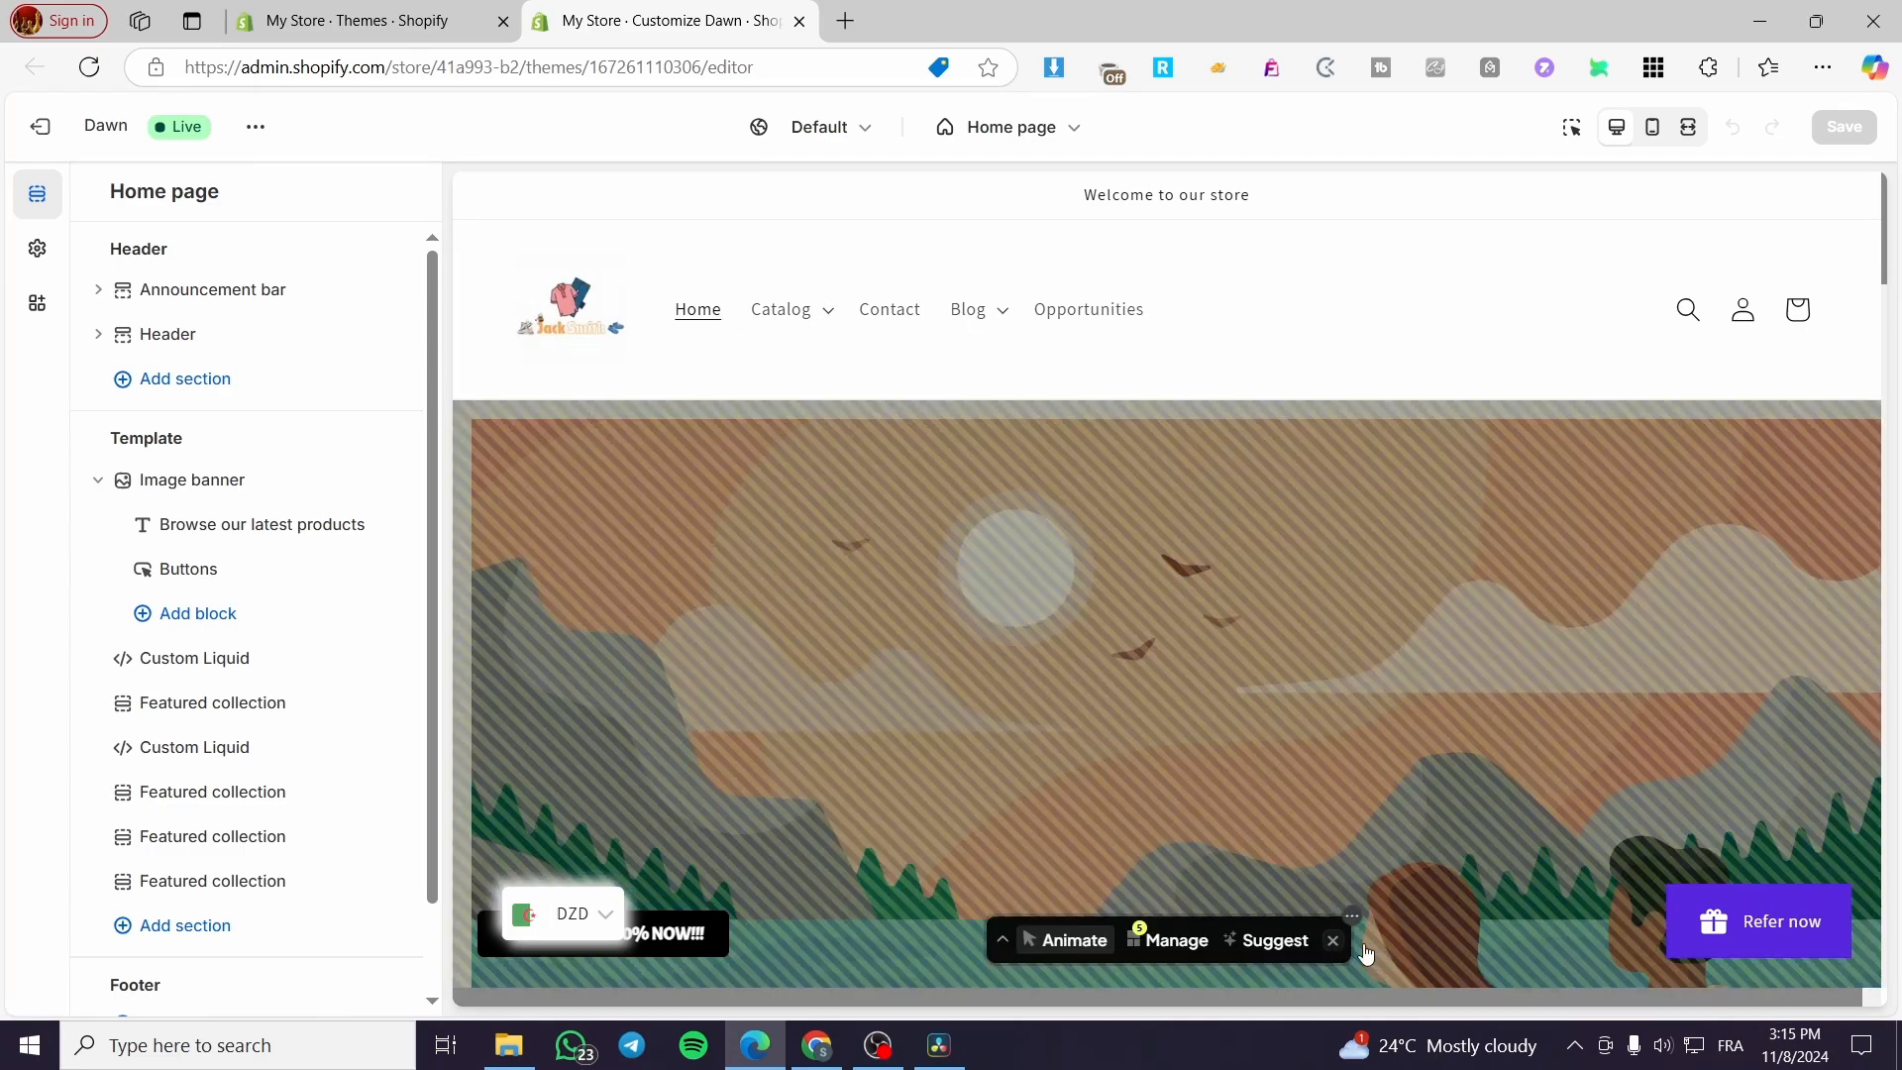
left_click(830, 317)
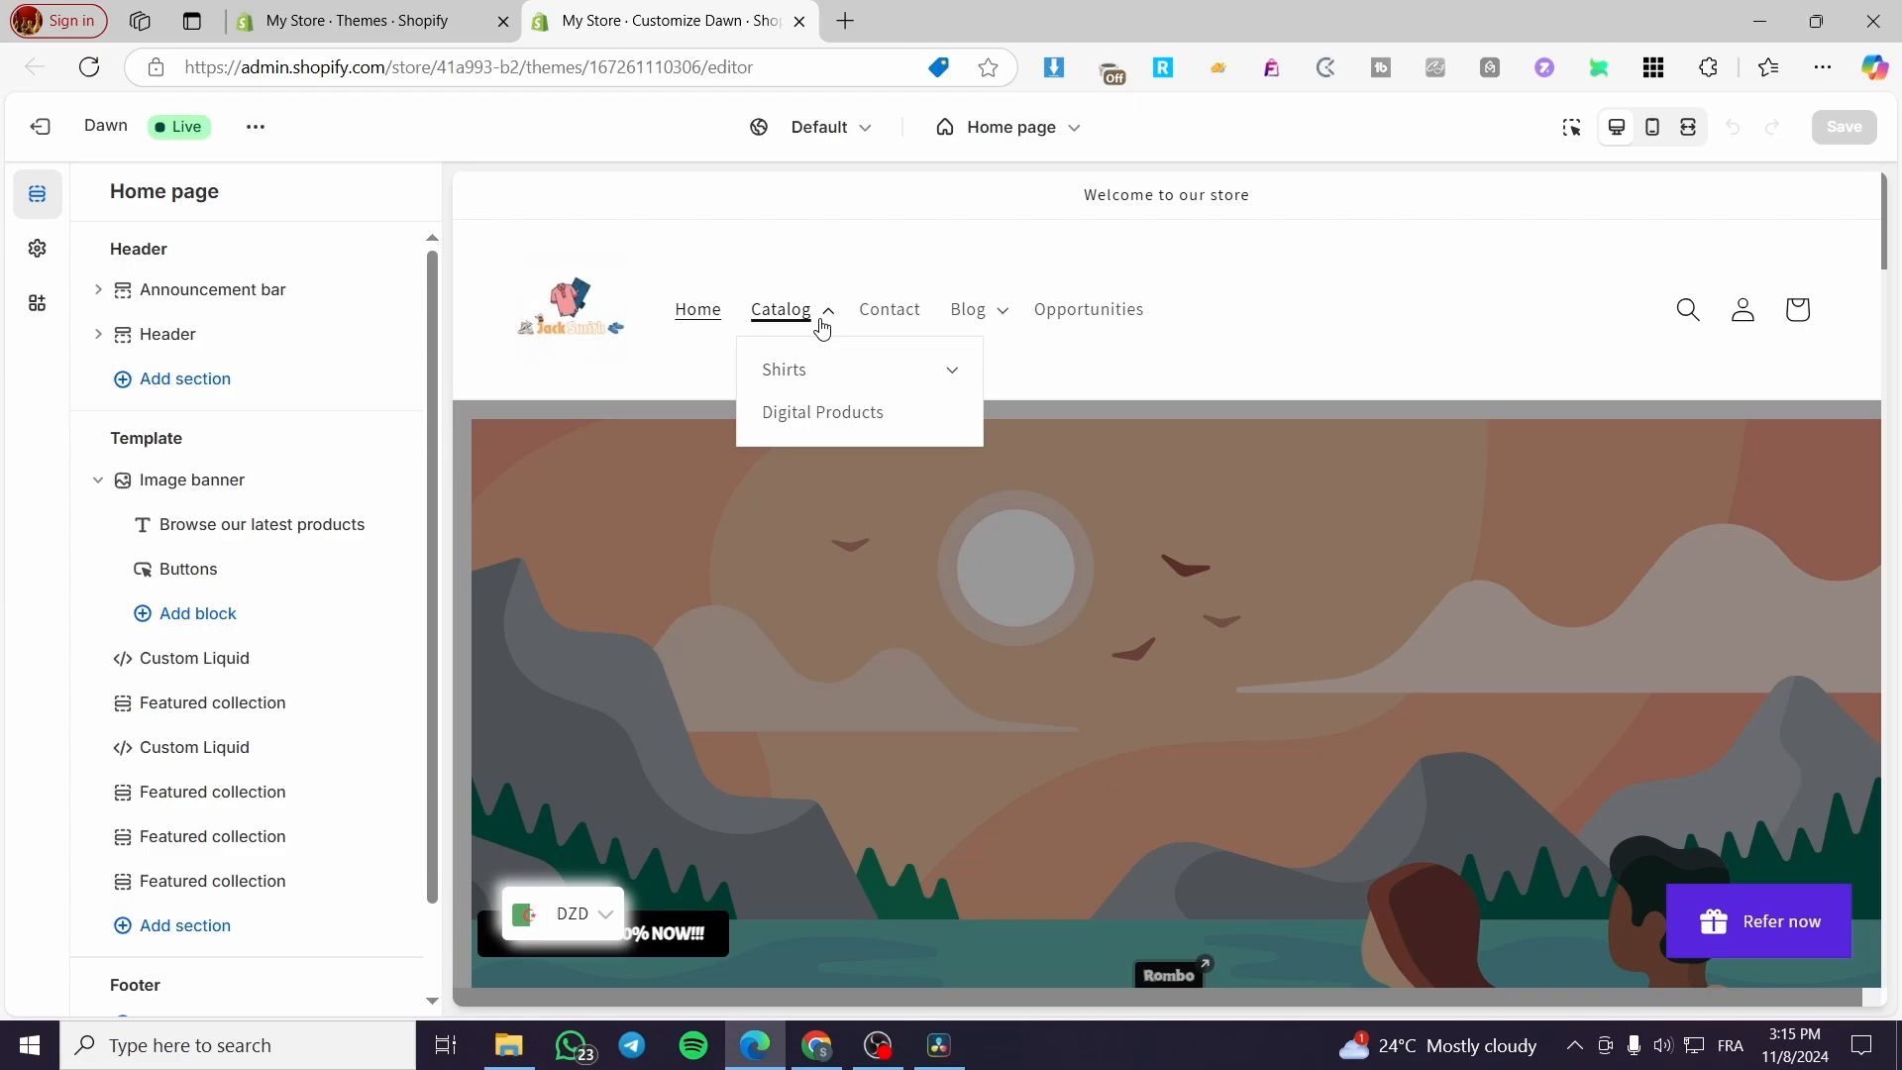
left_click(826, 313)
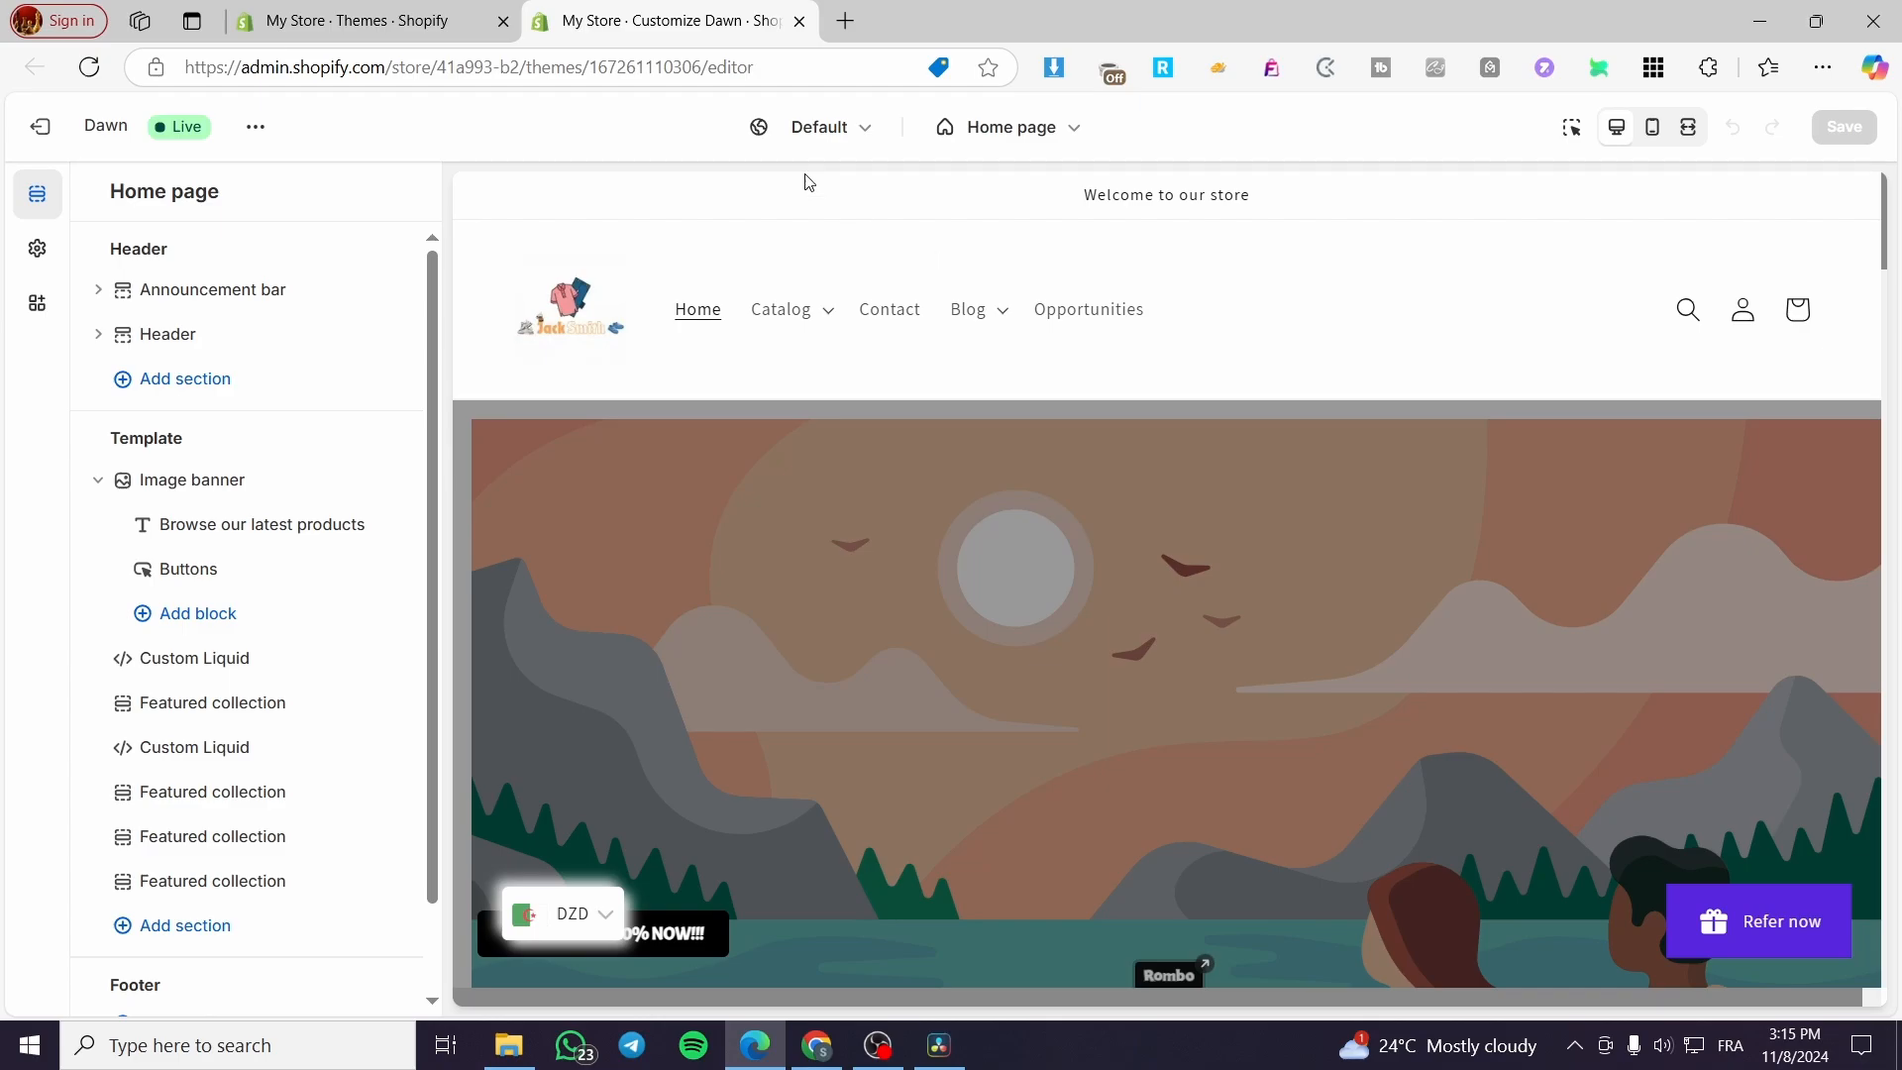
Return to the store admin, open the Main menu in Navigation and review its nested items.
left_click(428, 12)
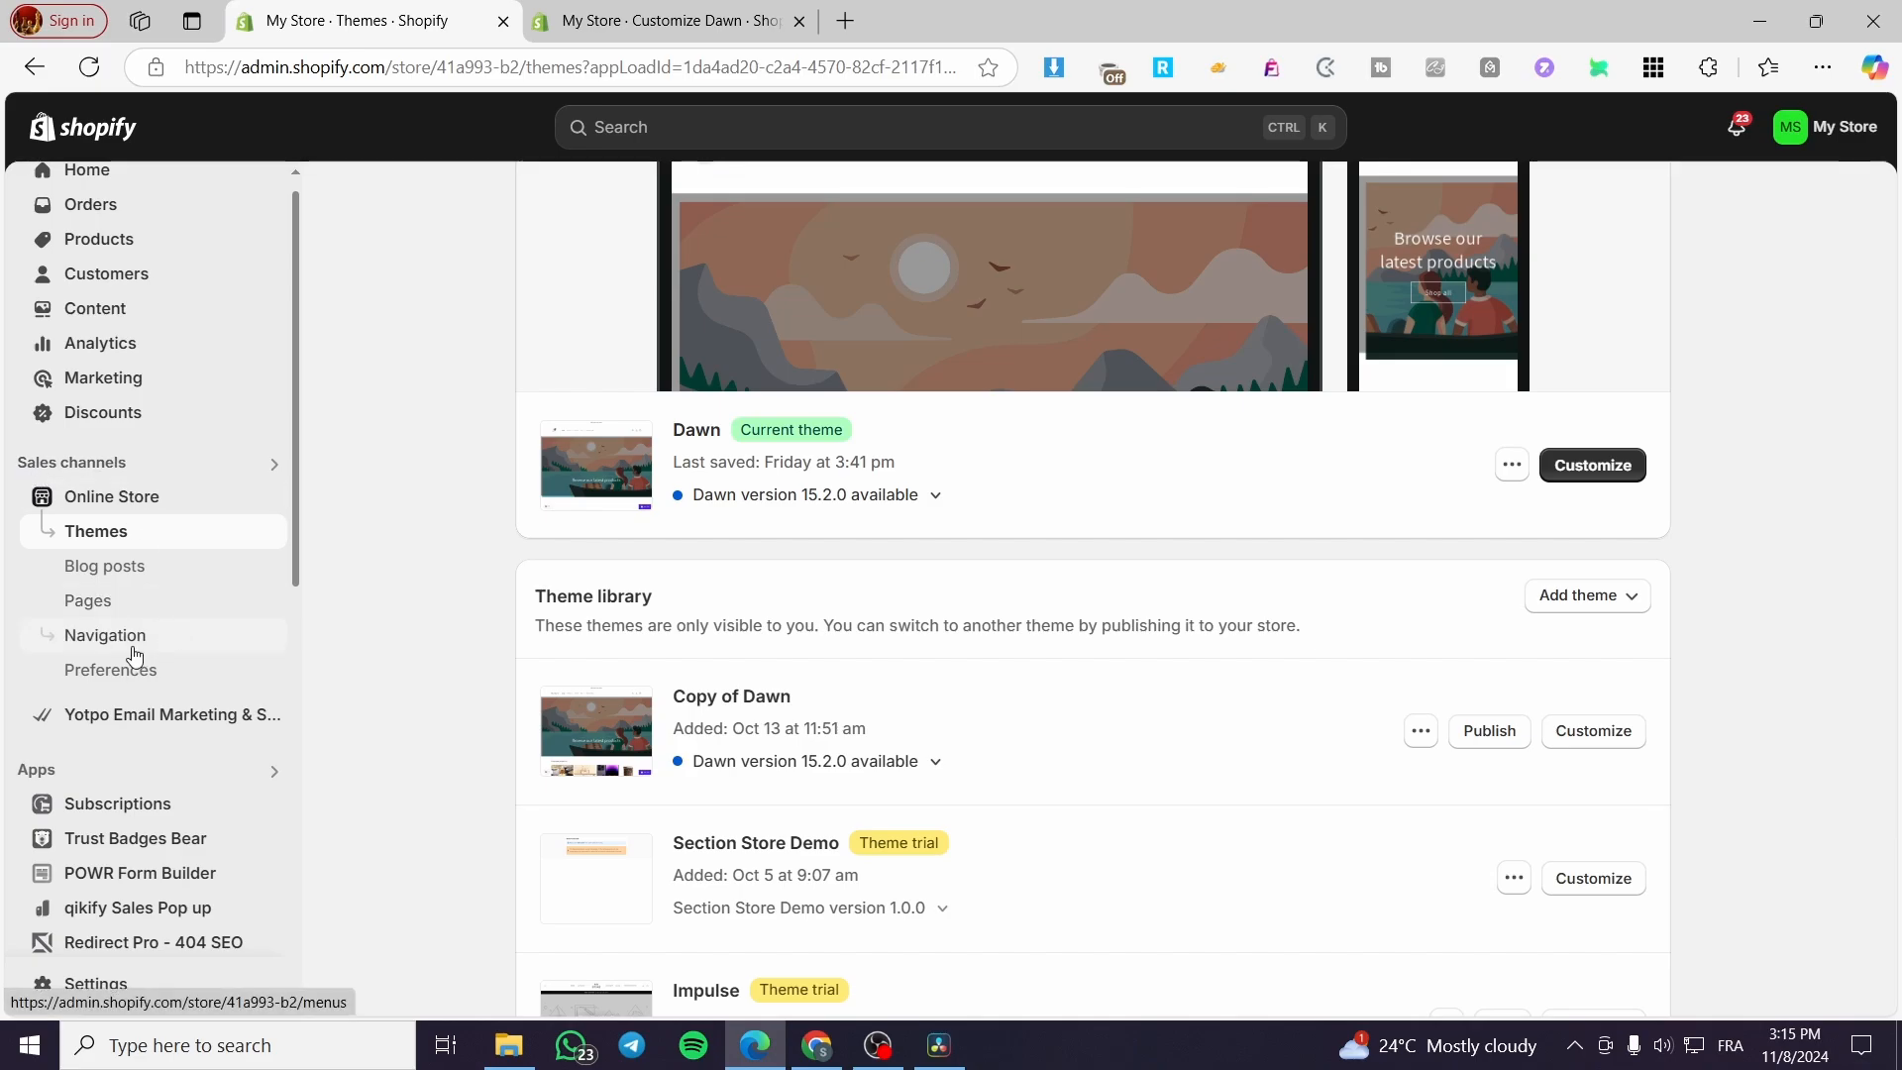
left_click(136, 656)
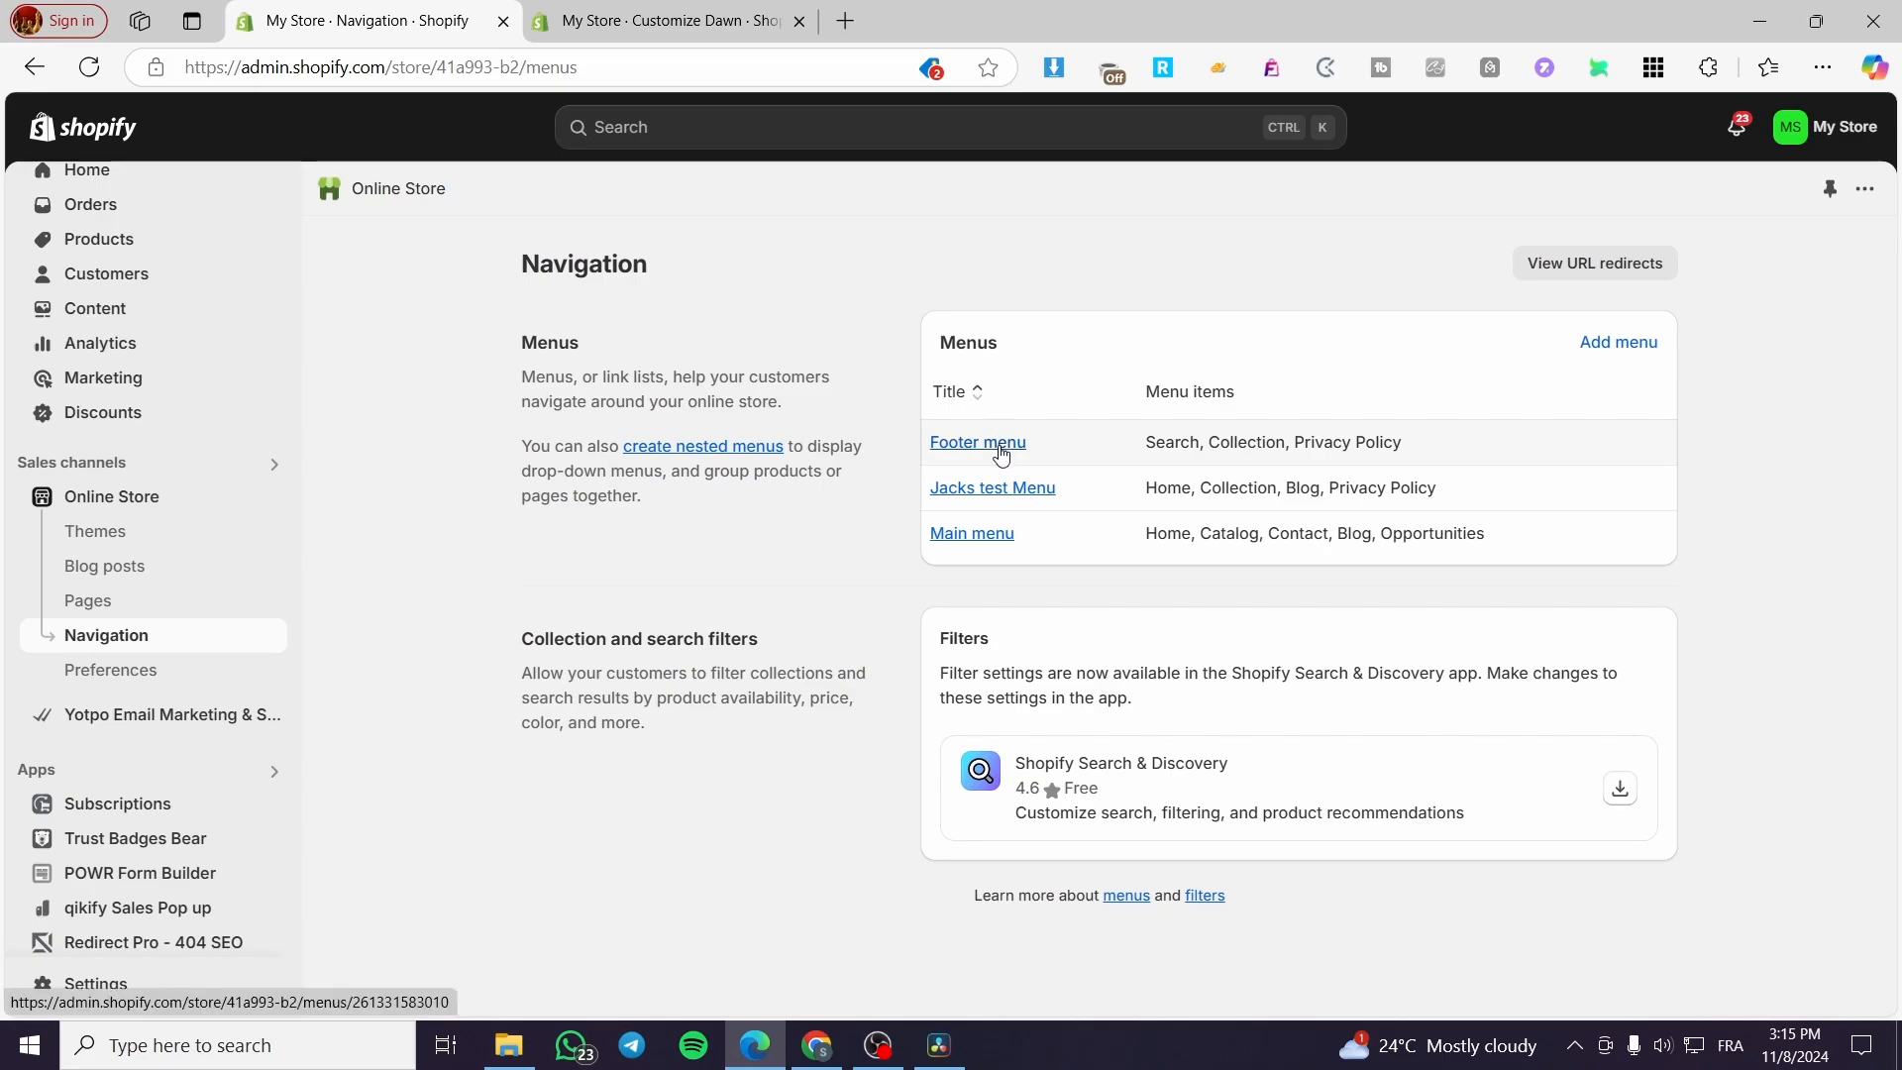
left_click(996, 541)
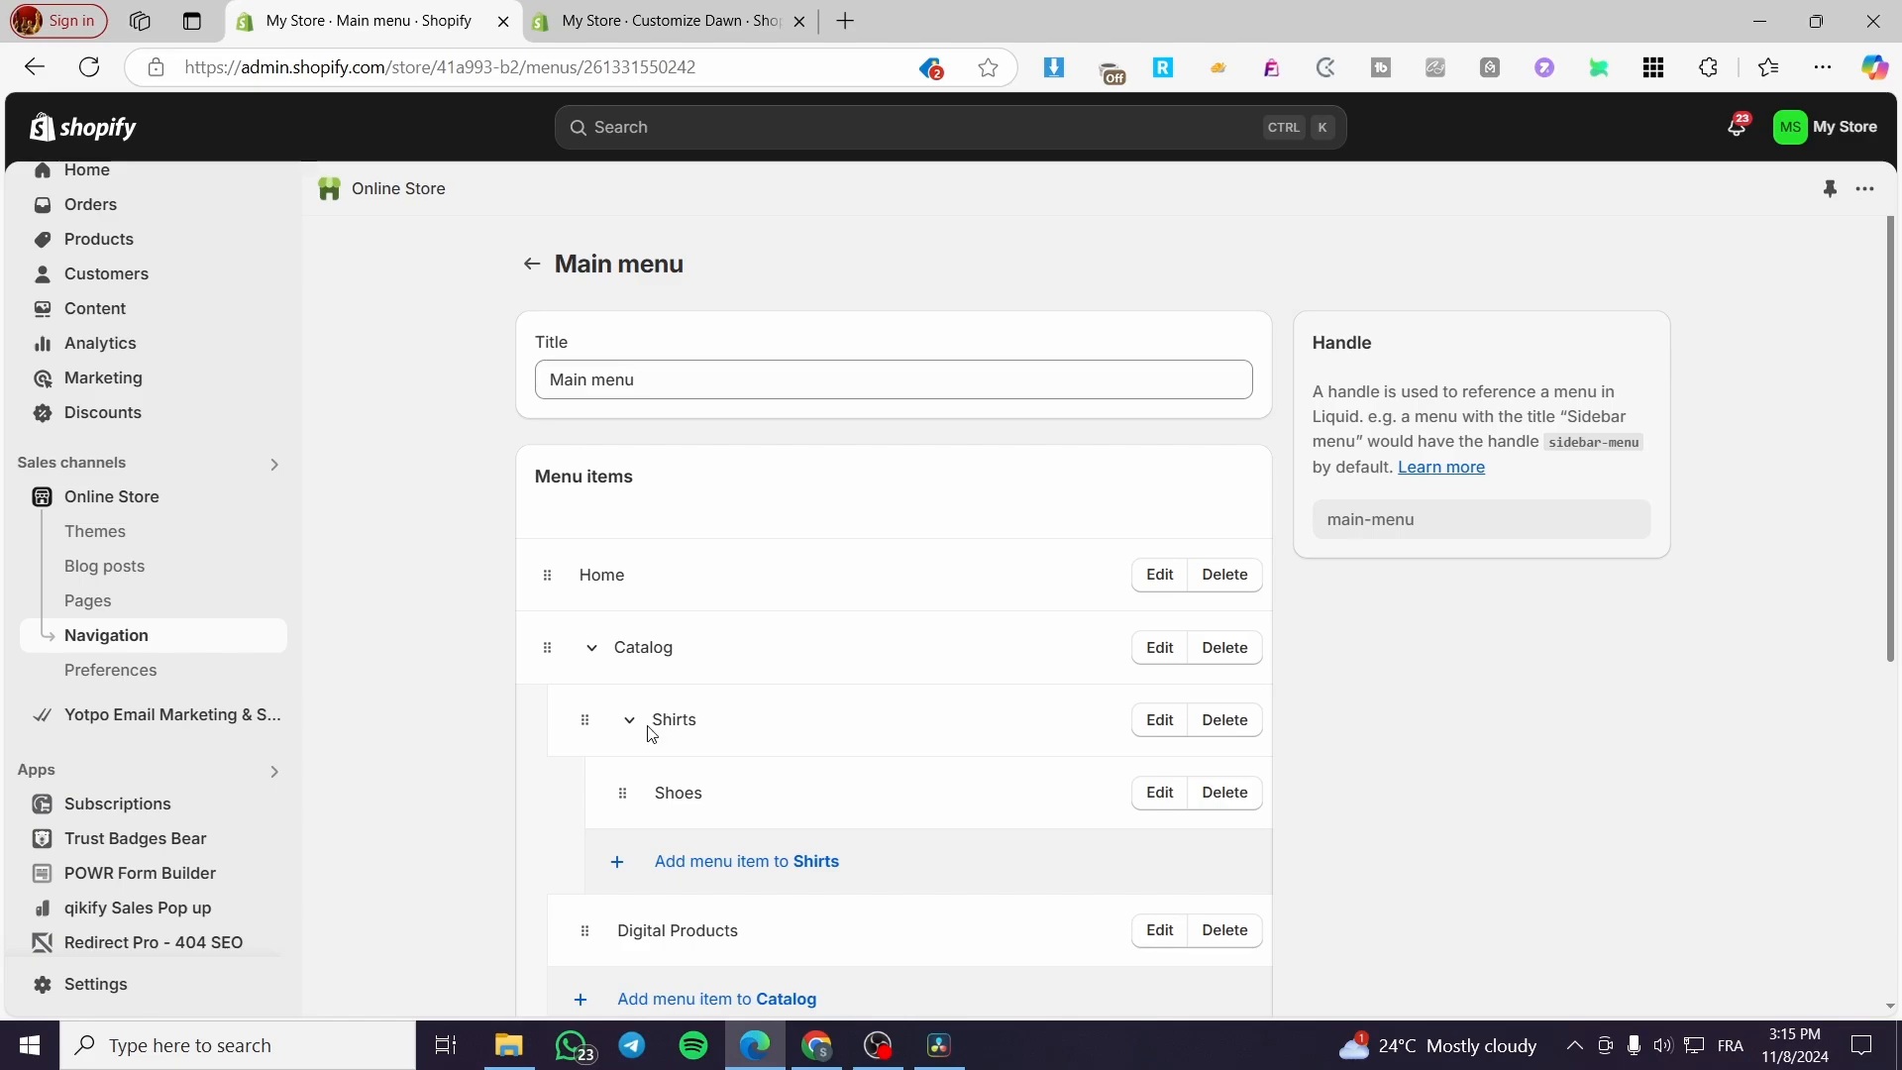
scroll(690, 798, "down", 3)
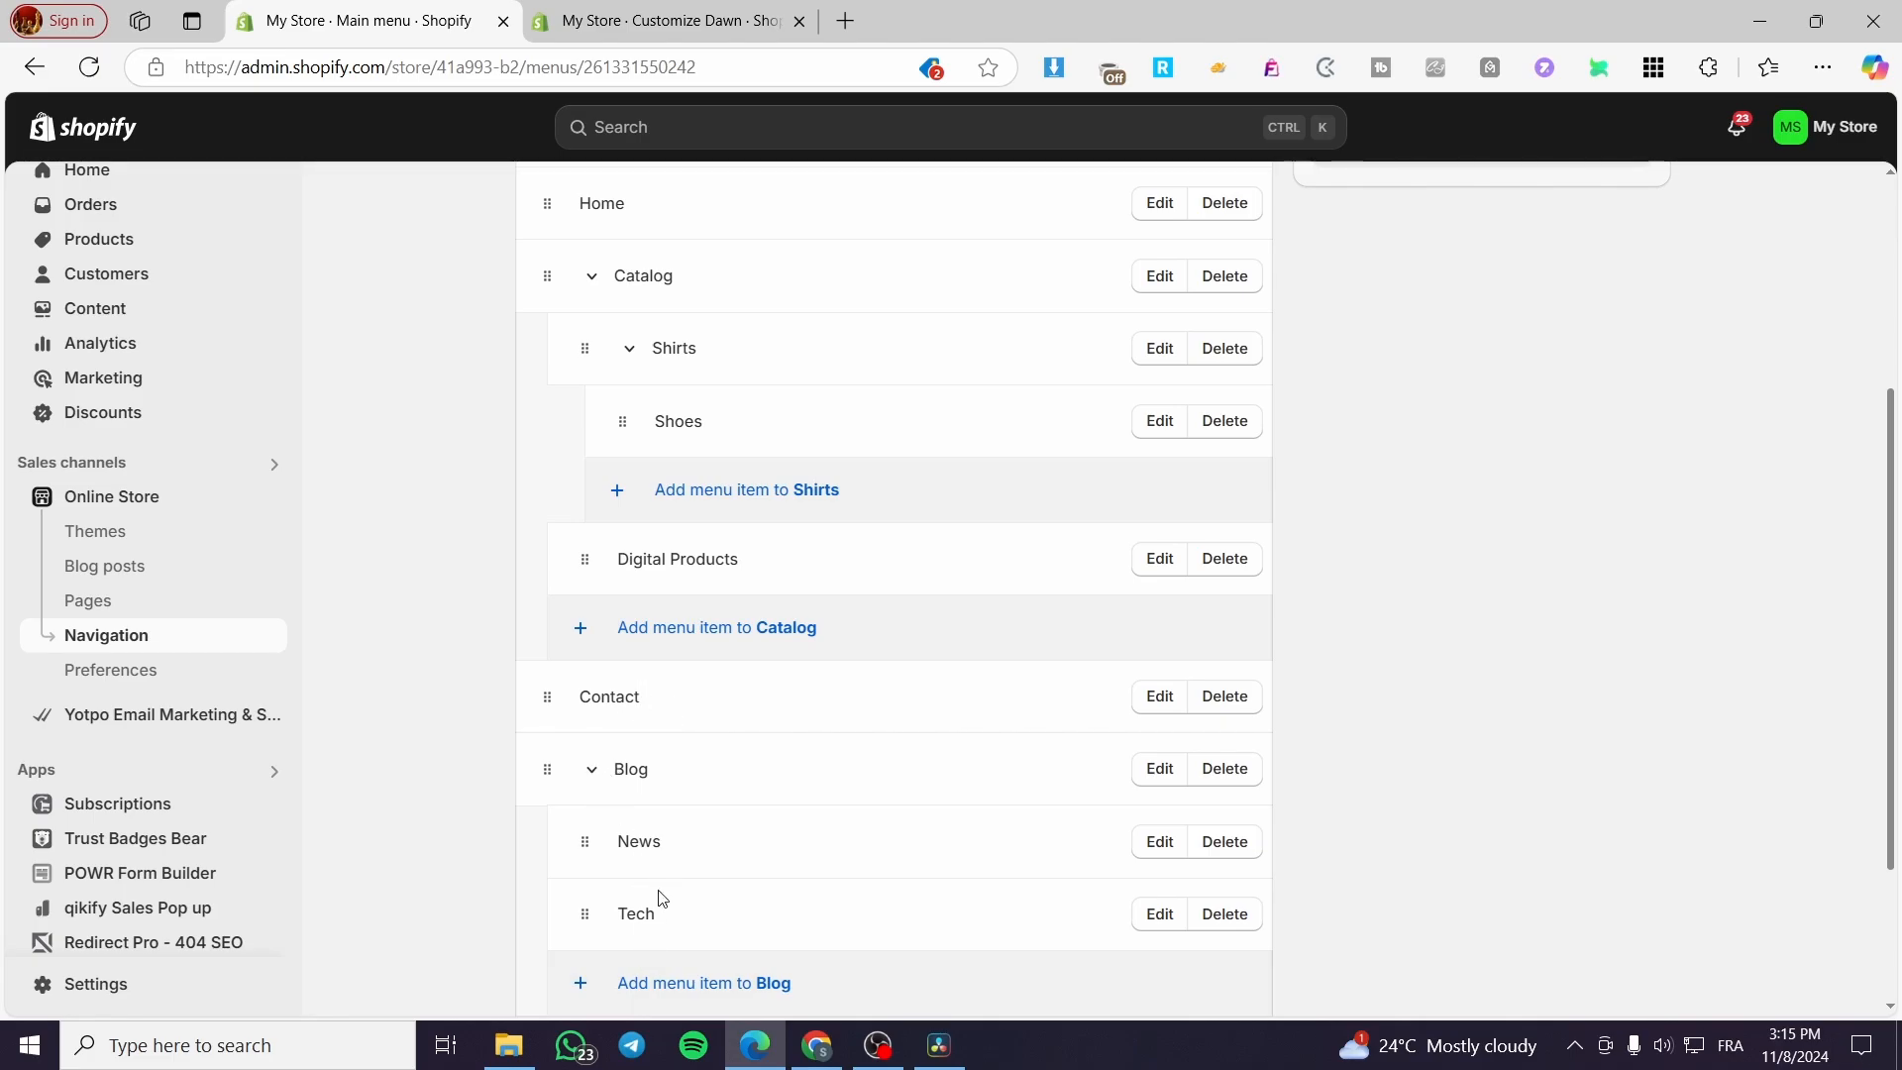
scroll(658, 891, "down", 2)
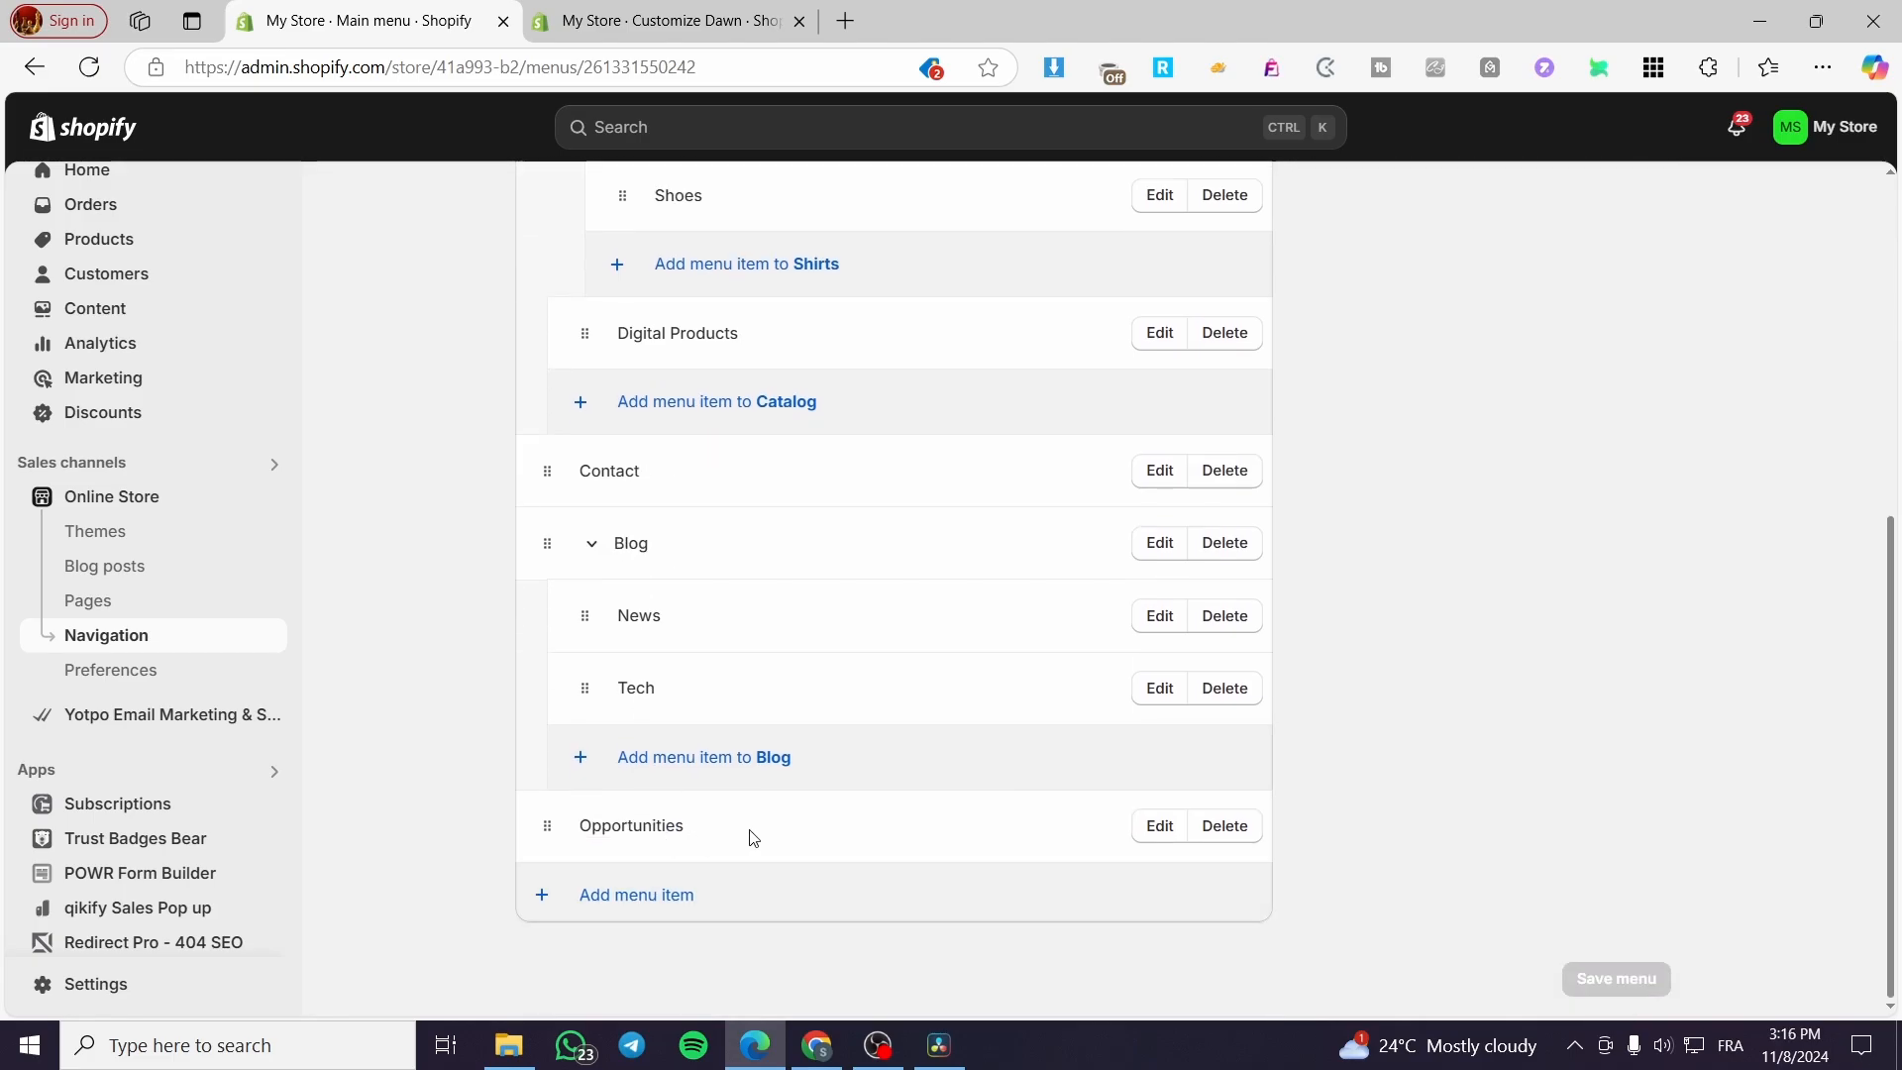
Remove the Tech and News items nested under Blog in the Main menu.
left_click(1233, 693)
left_click(1238, 626)
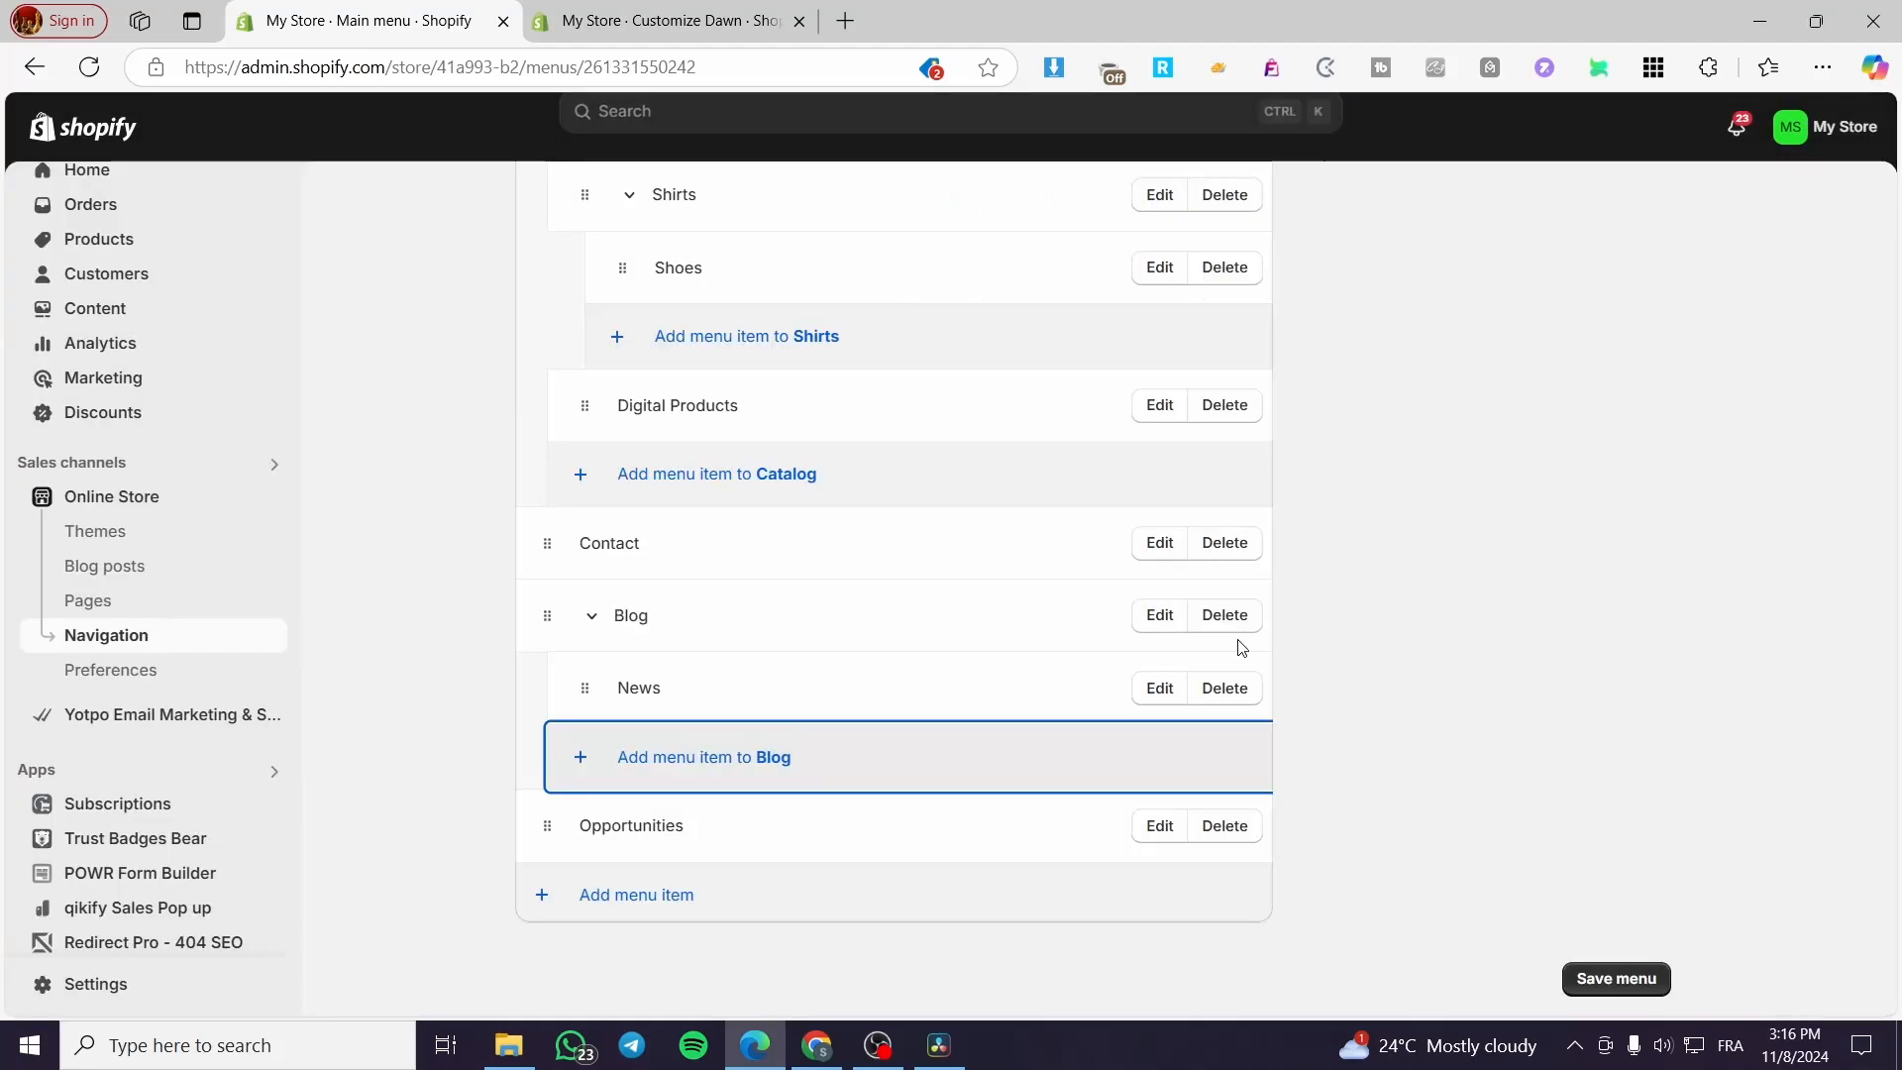
left_click(1227, 691)
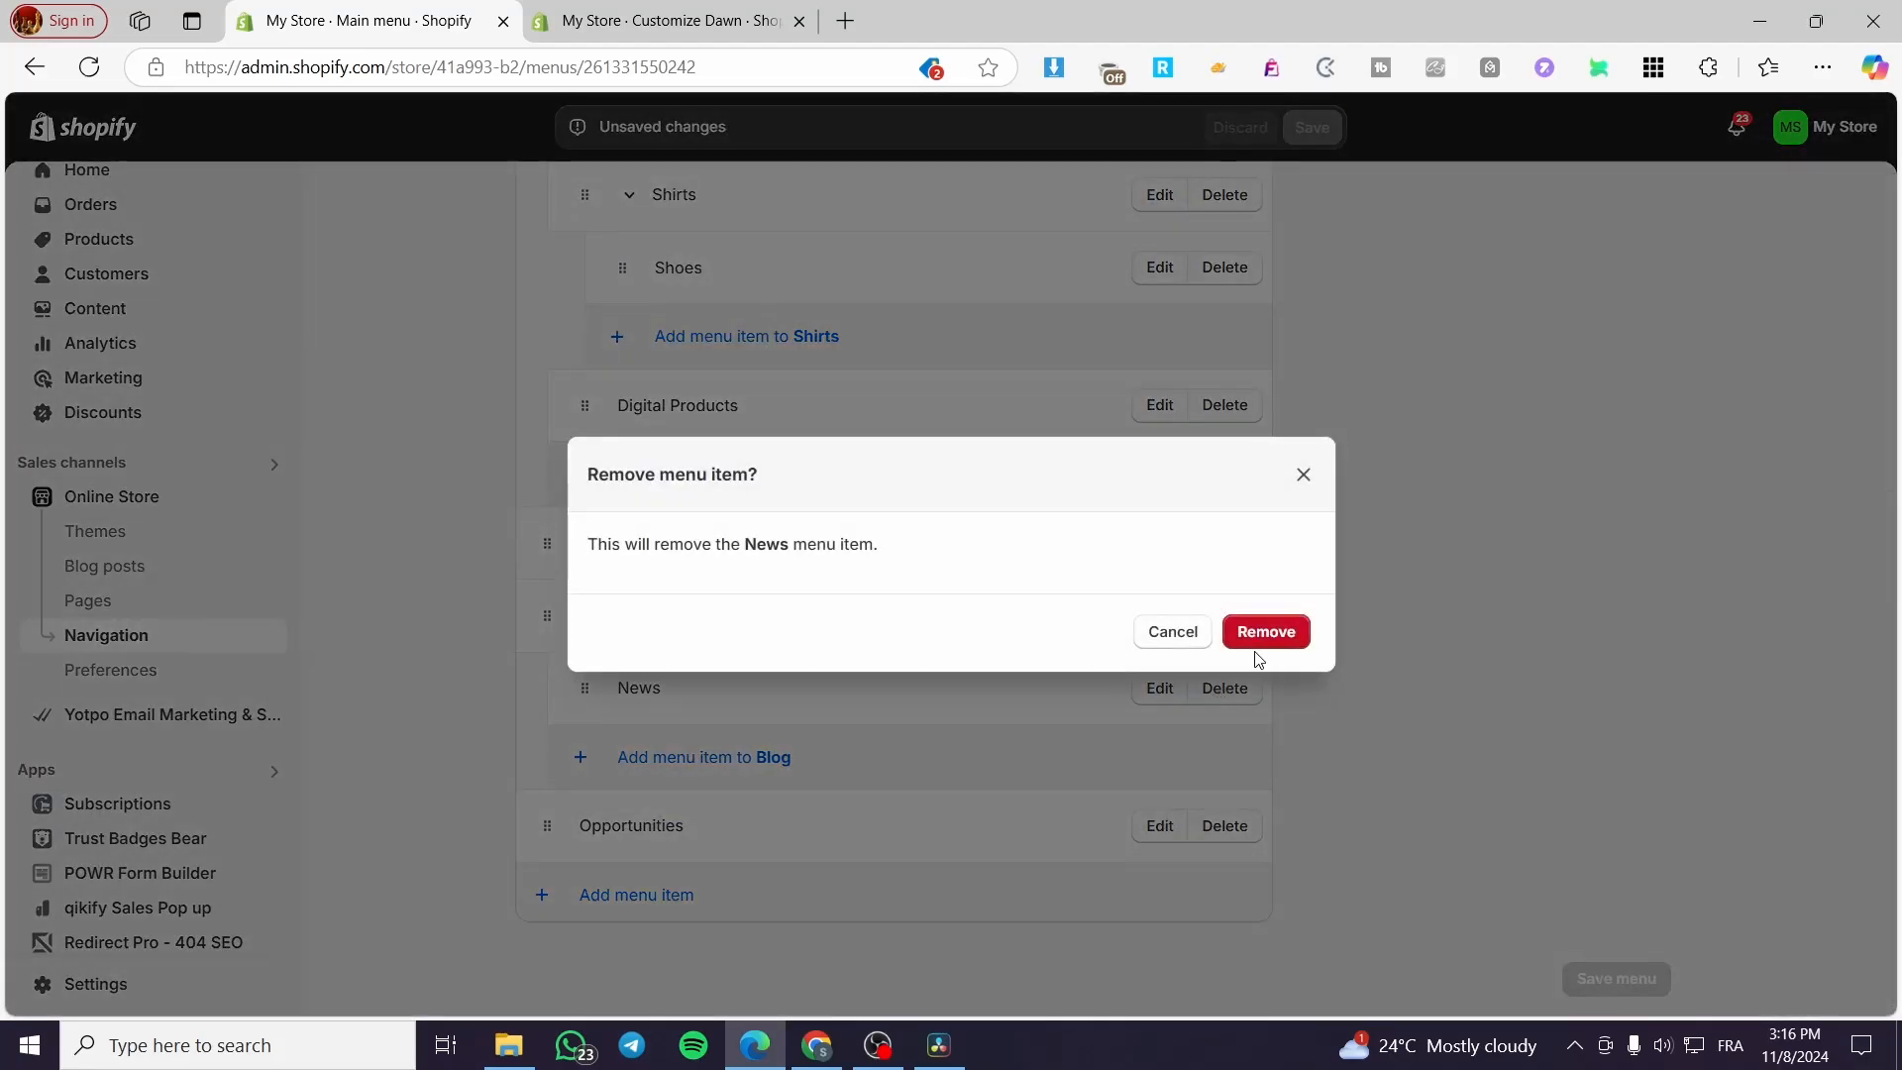
left_click(1252, 634)
Remove Shoes, Digital Products and Shirts from under Catalog and save the Main menu.
scroll(1137, 686, "up", 3)
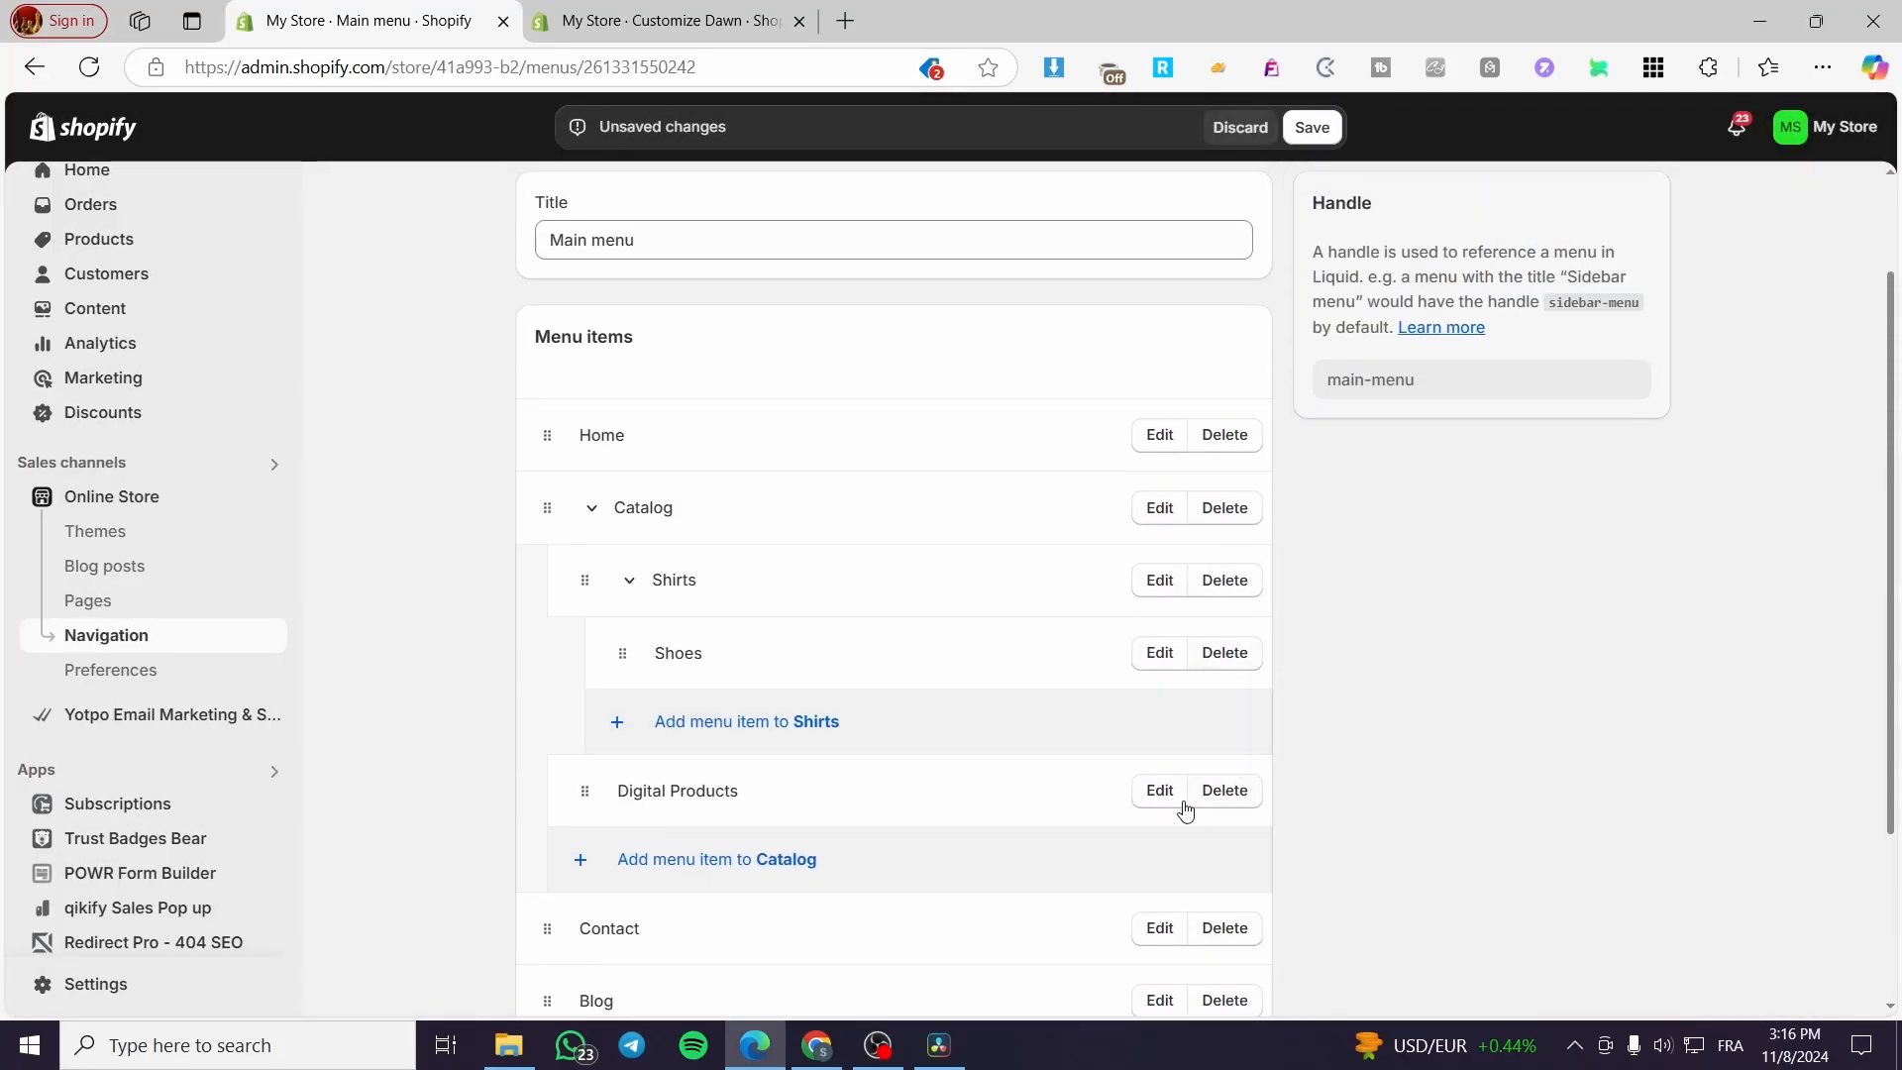
left_click(1225, 654)
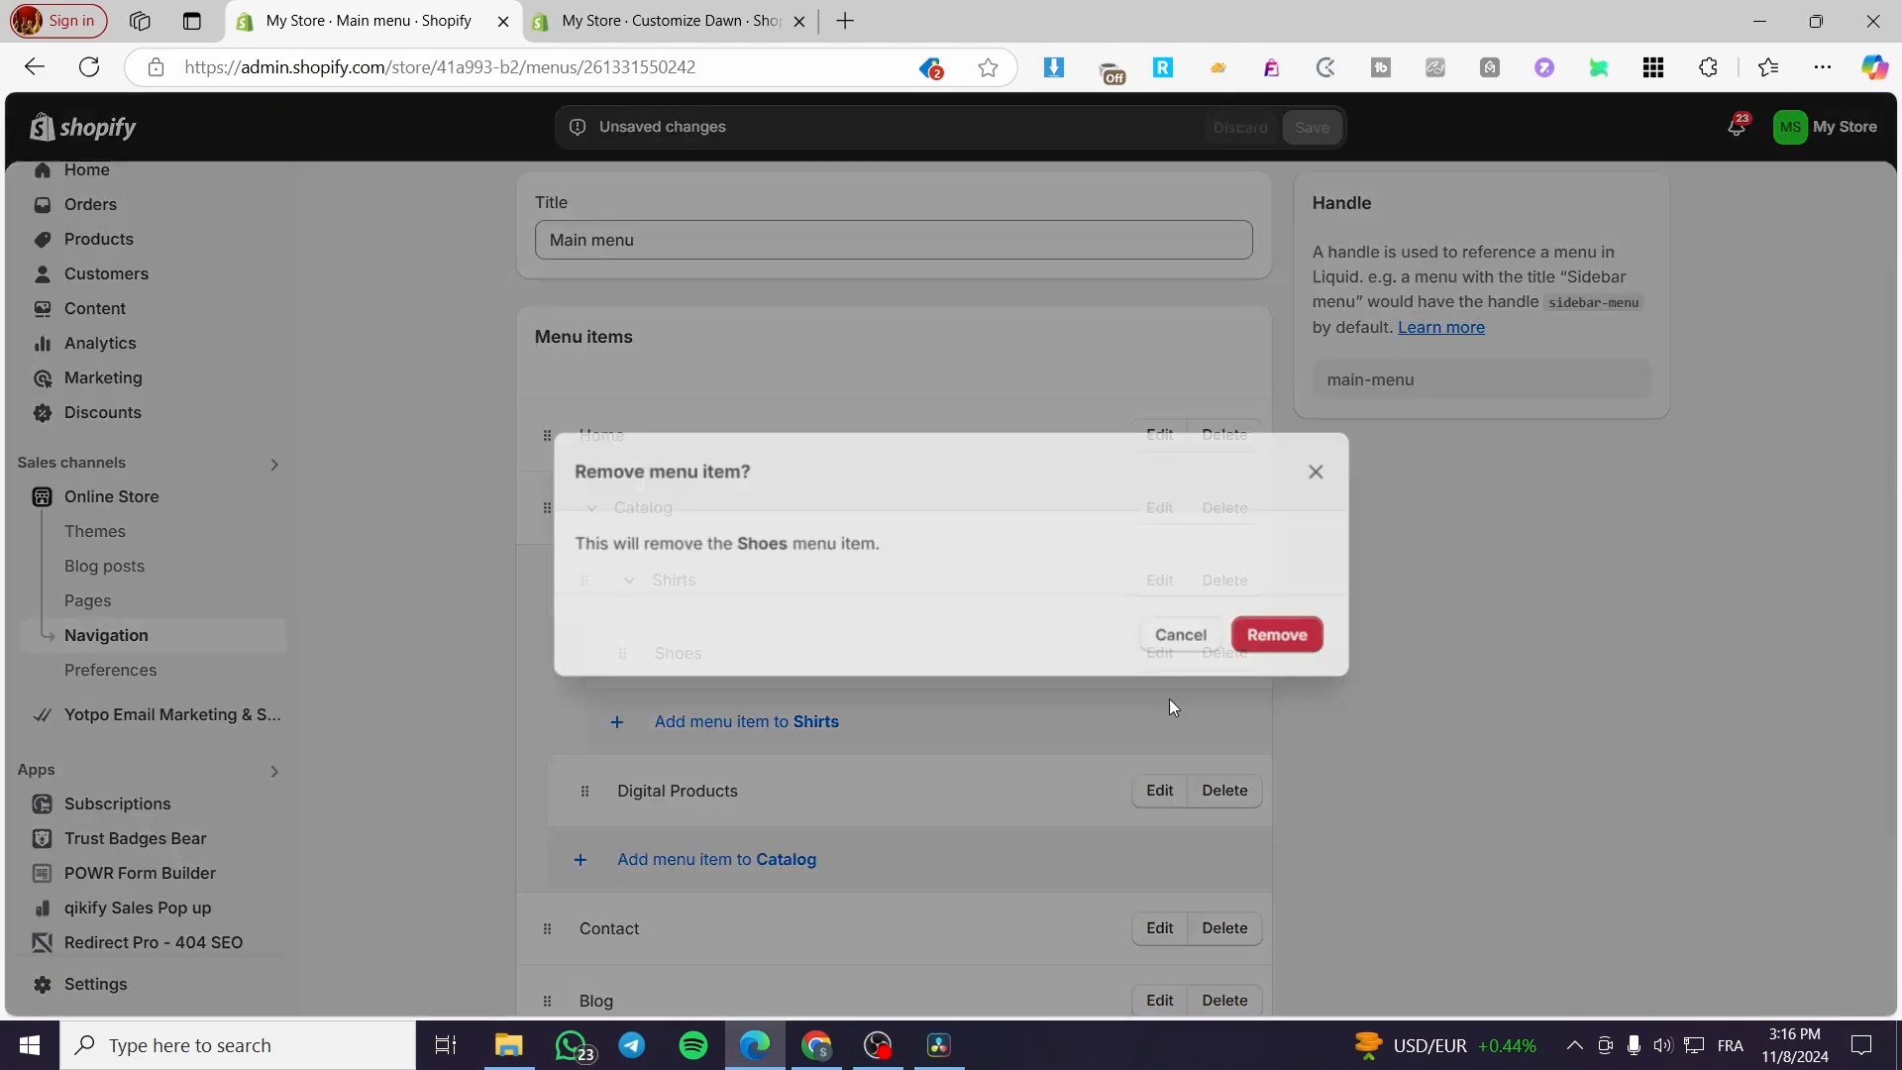
left_click(1272, 632)
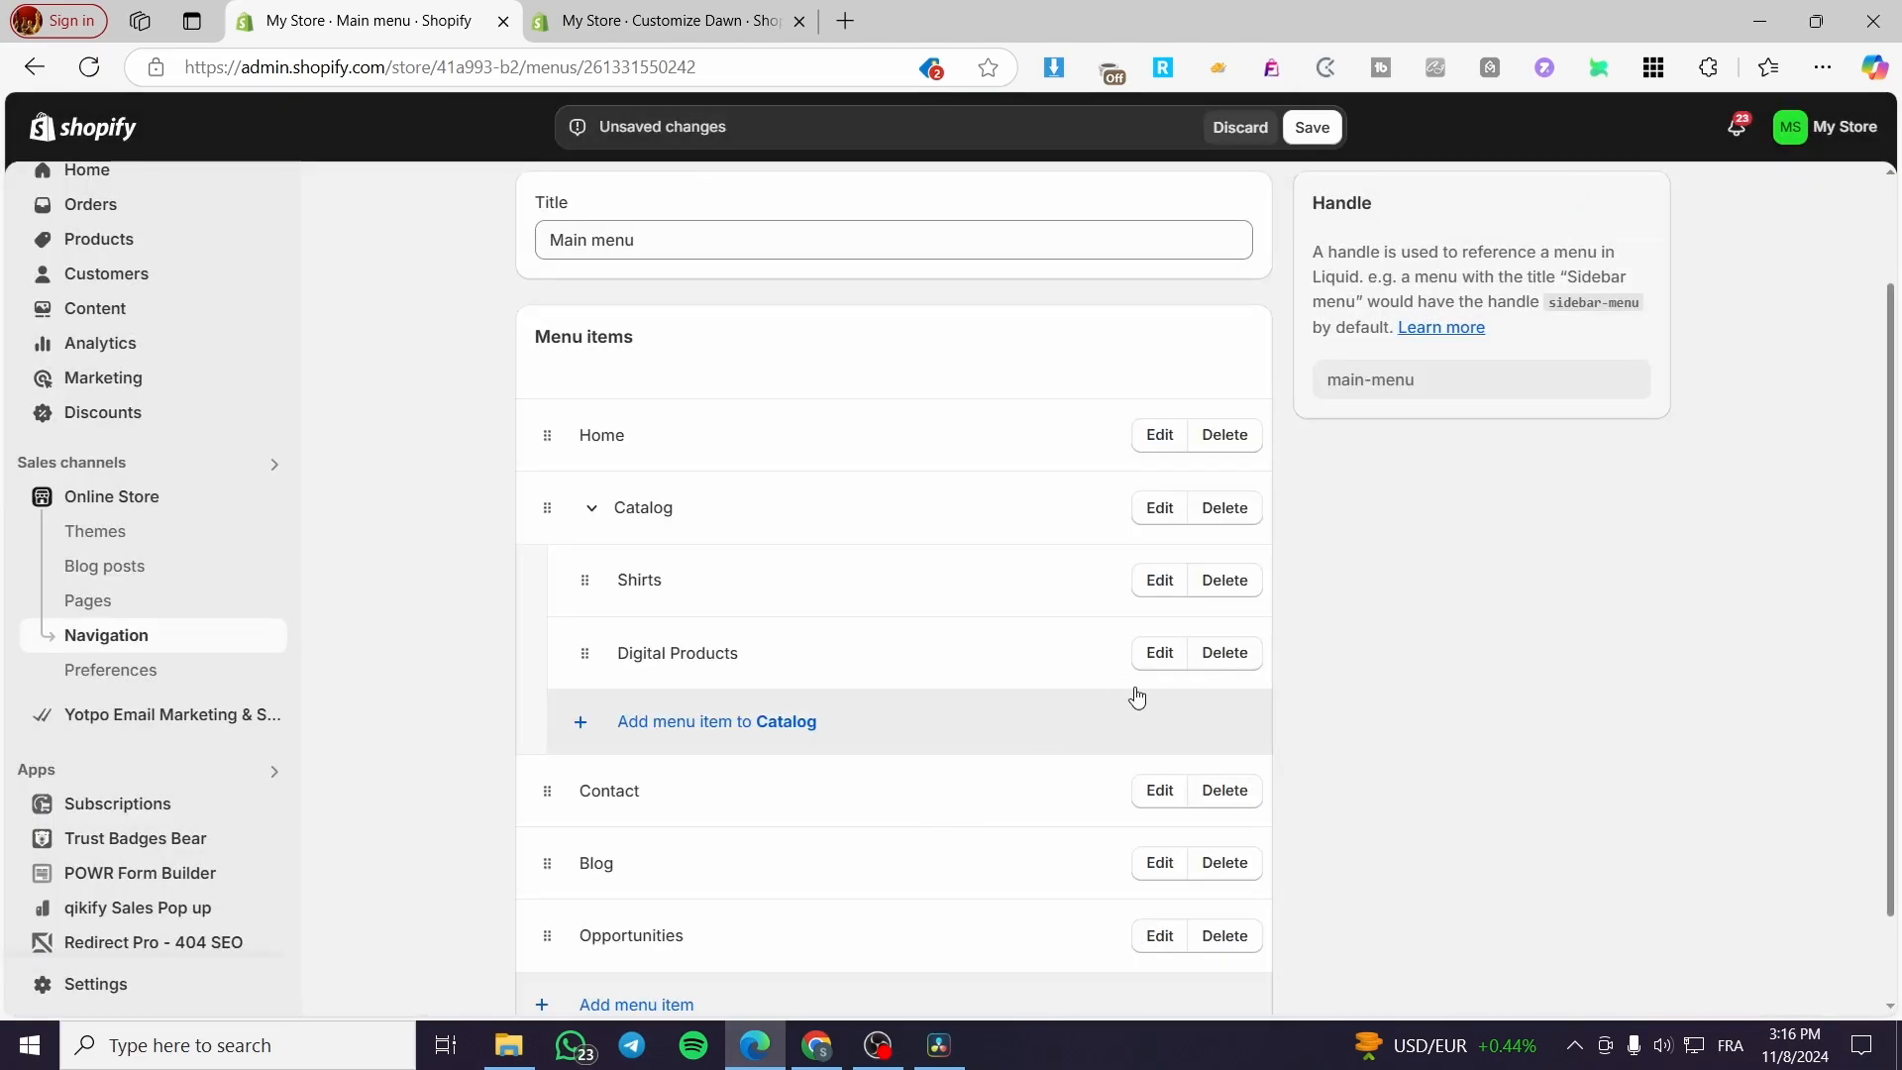
left_click(1224, 654)
left_click(1266, 630)
left_click(1229, 582)
left_click(1268, 632)
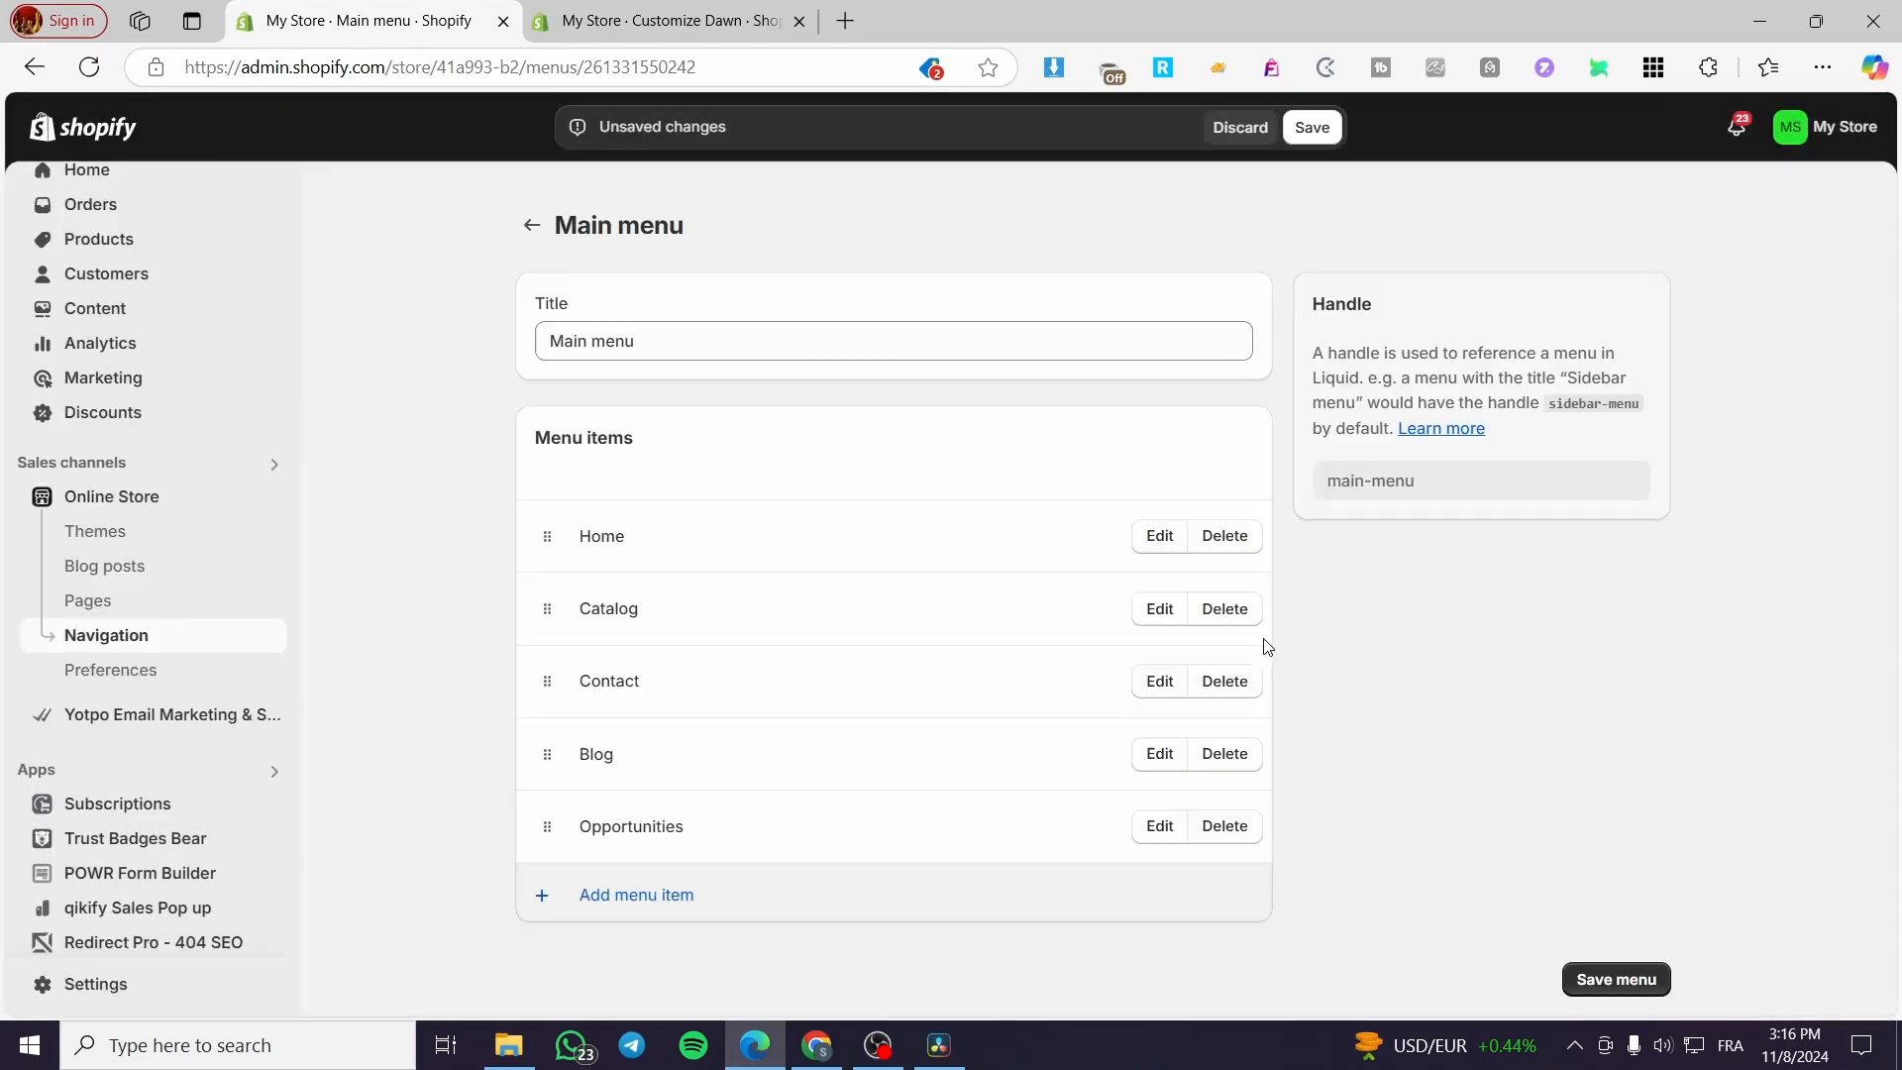
left_click(1312, 127)
Reload the theme editor and check the header menu in the preview, dismissing the overlays and the embedded-page link prompt.
left_click(603, 8)
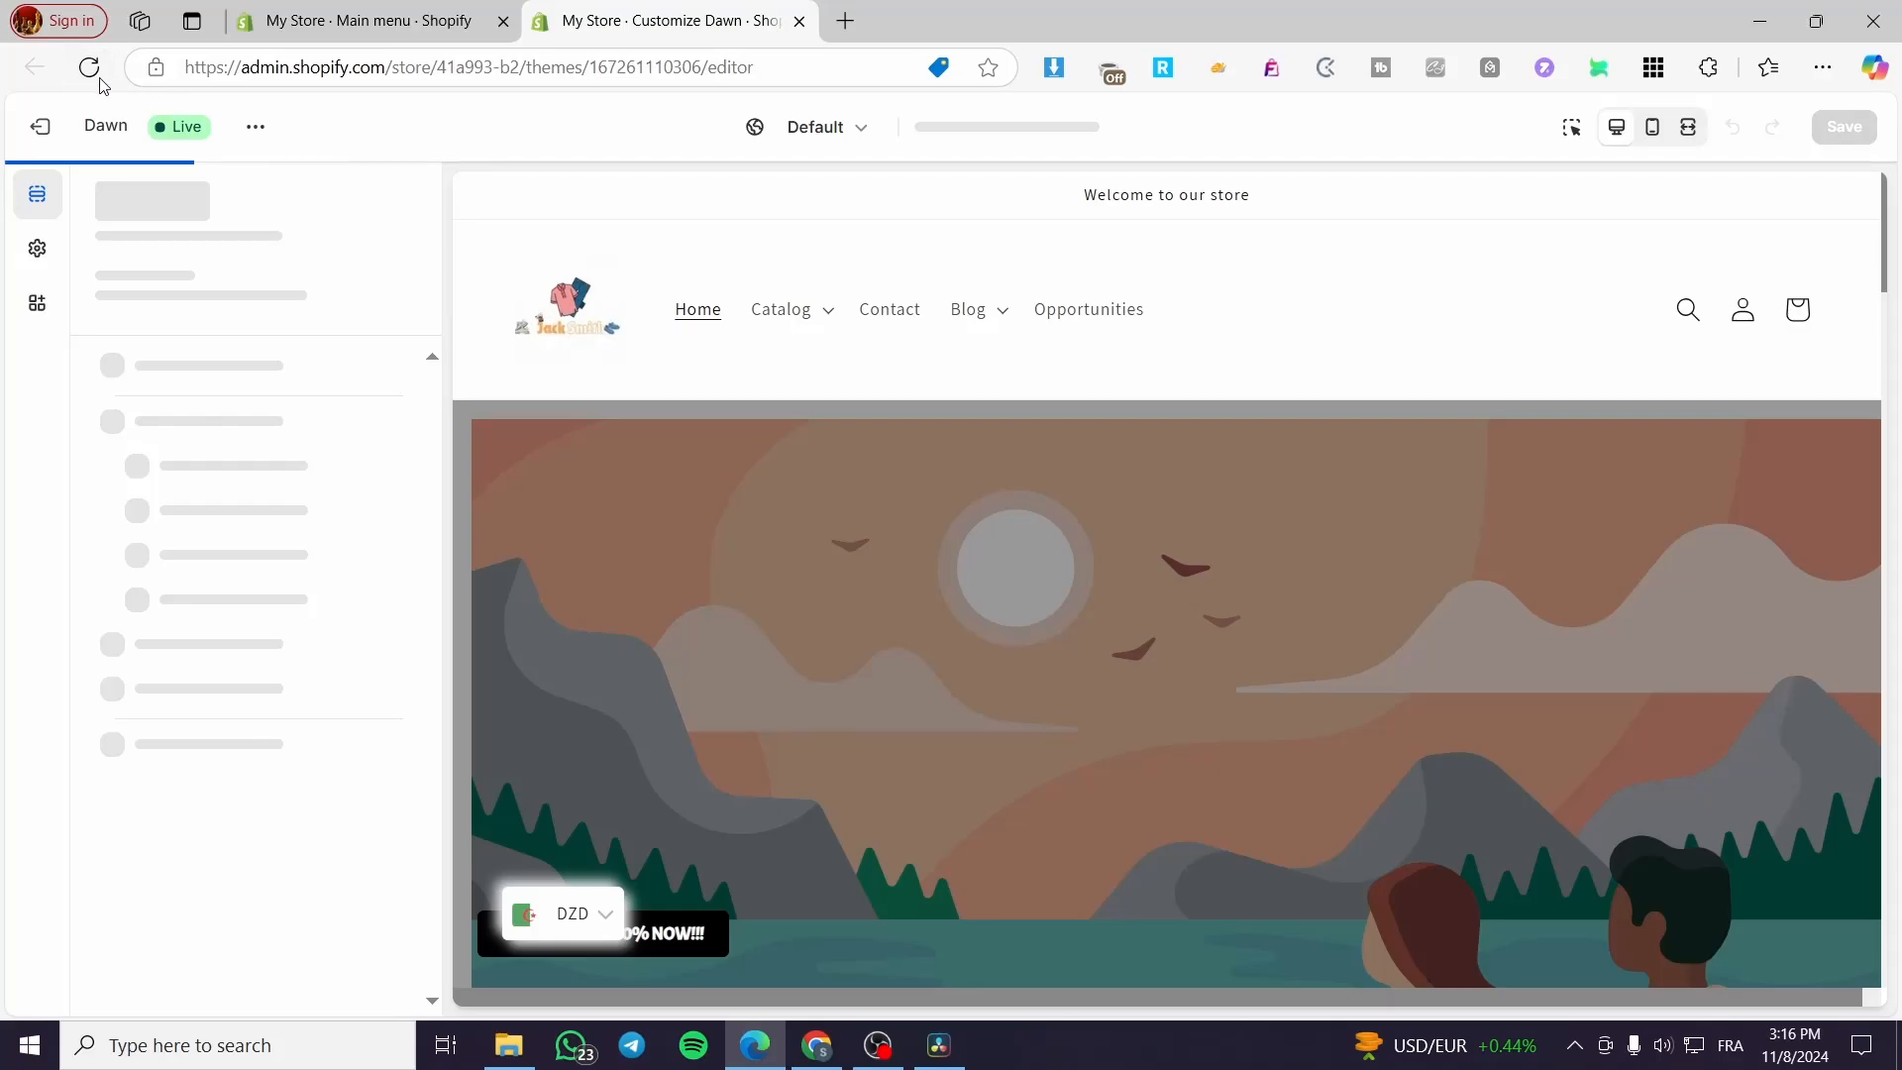
left_click(93, 73)
left_click(374, 18)
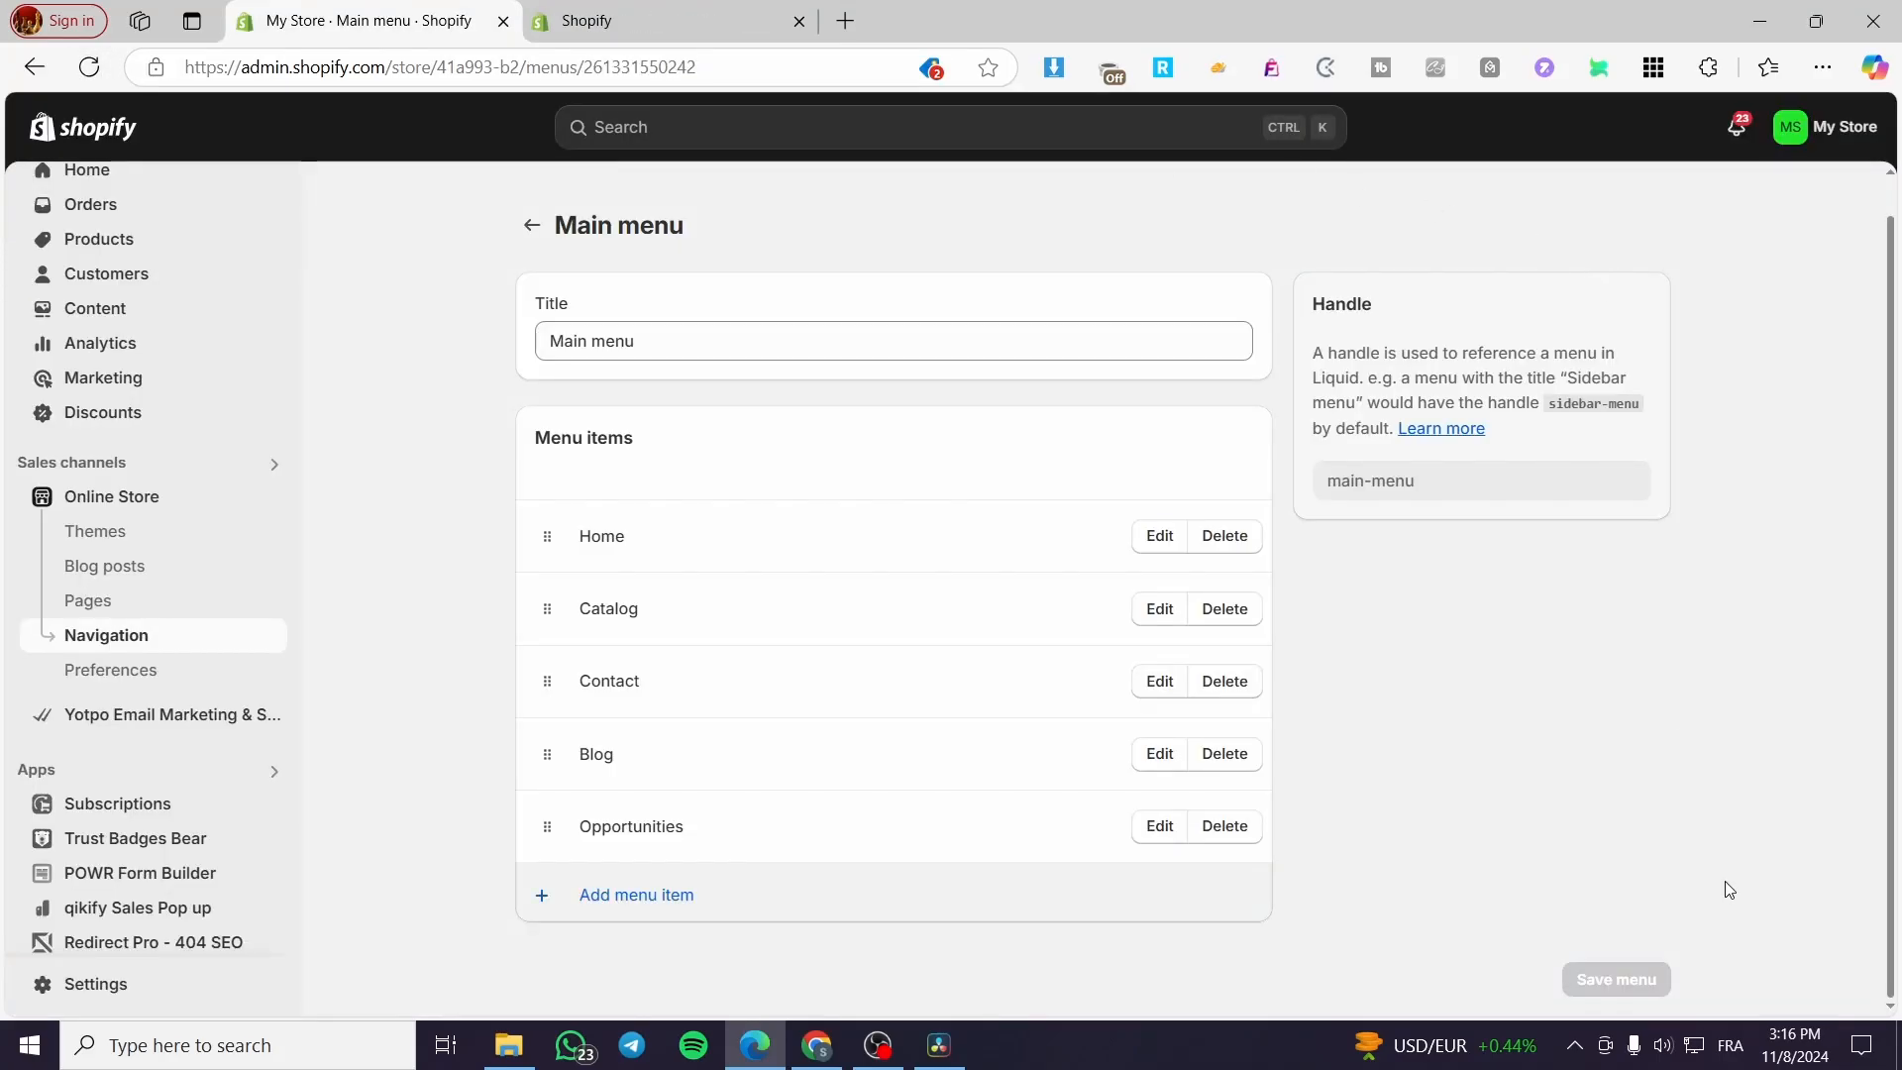
left_click(666, 28)
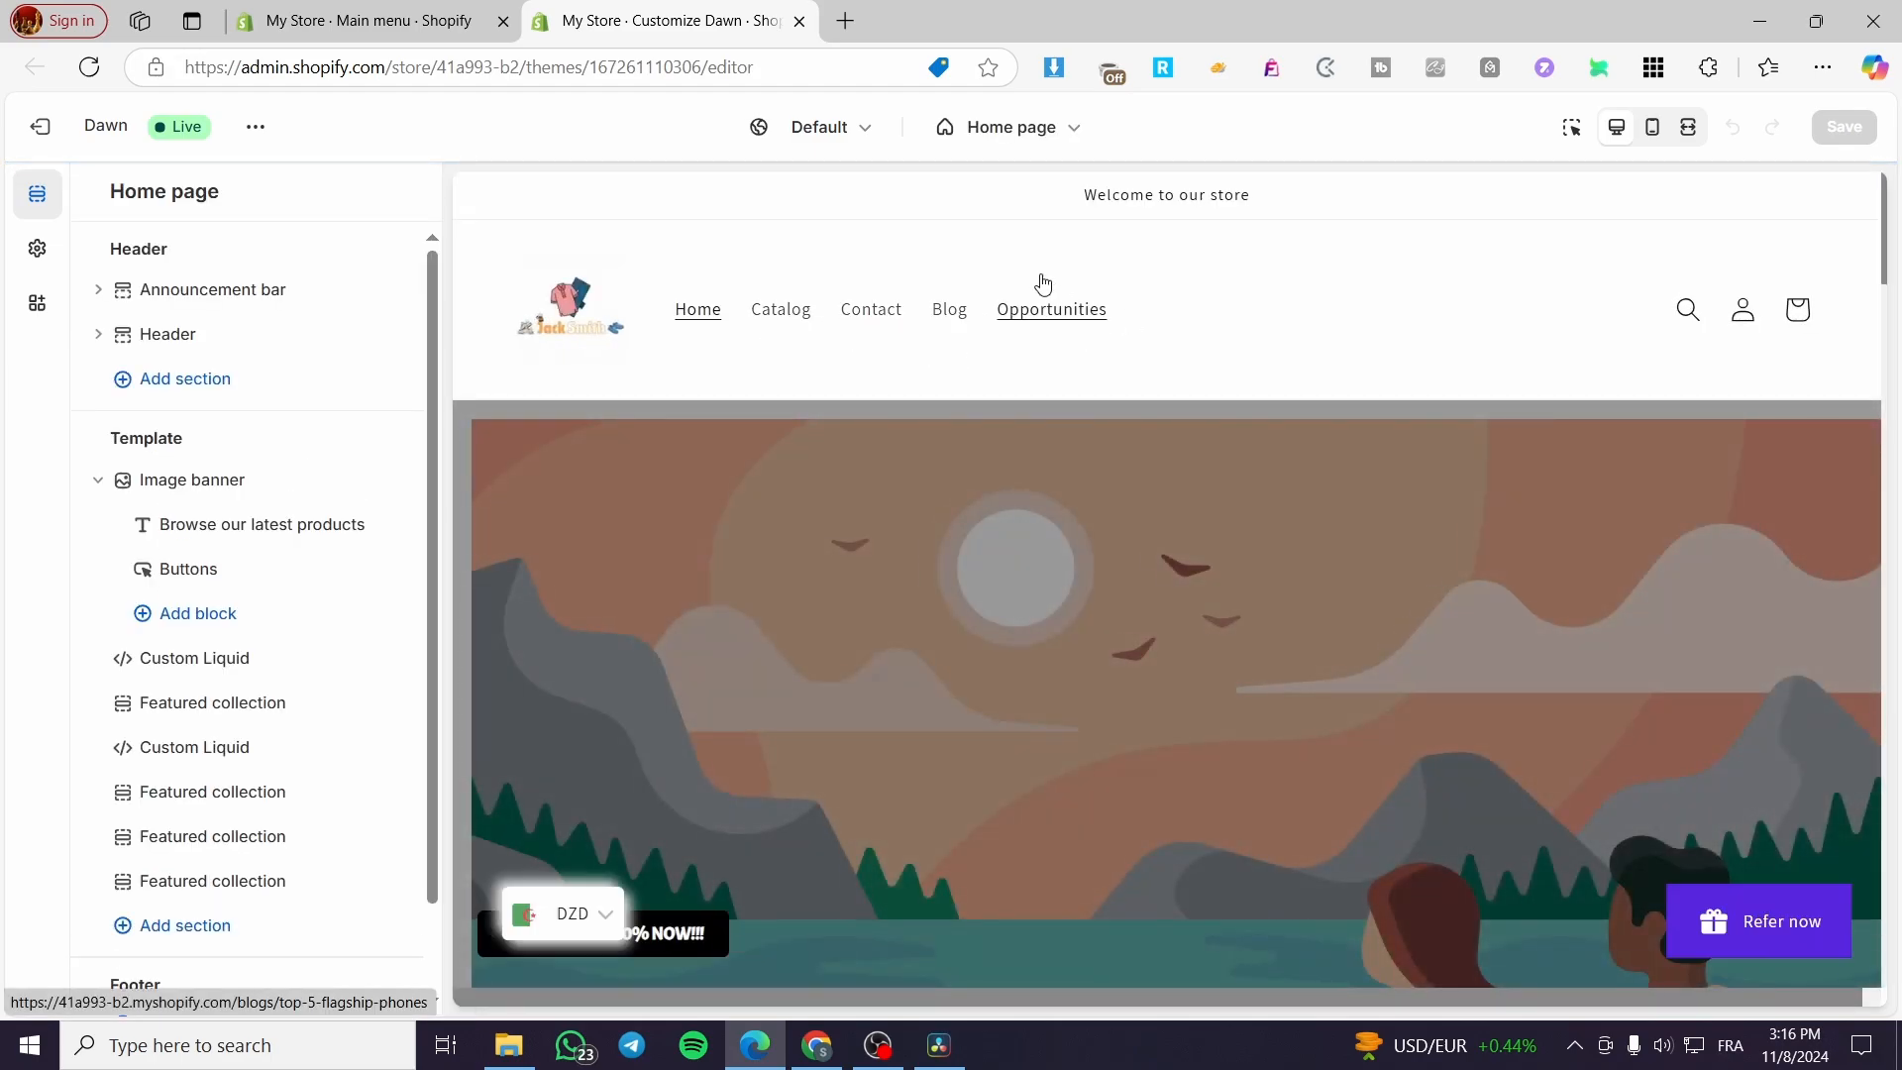
left_click(1334, 939)
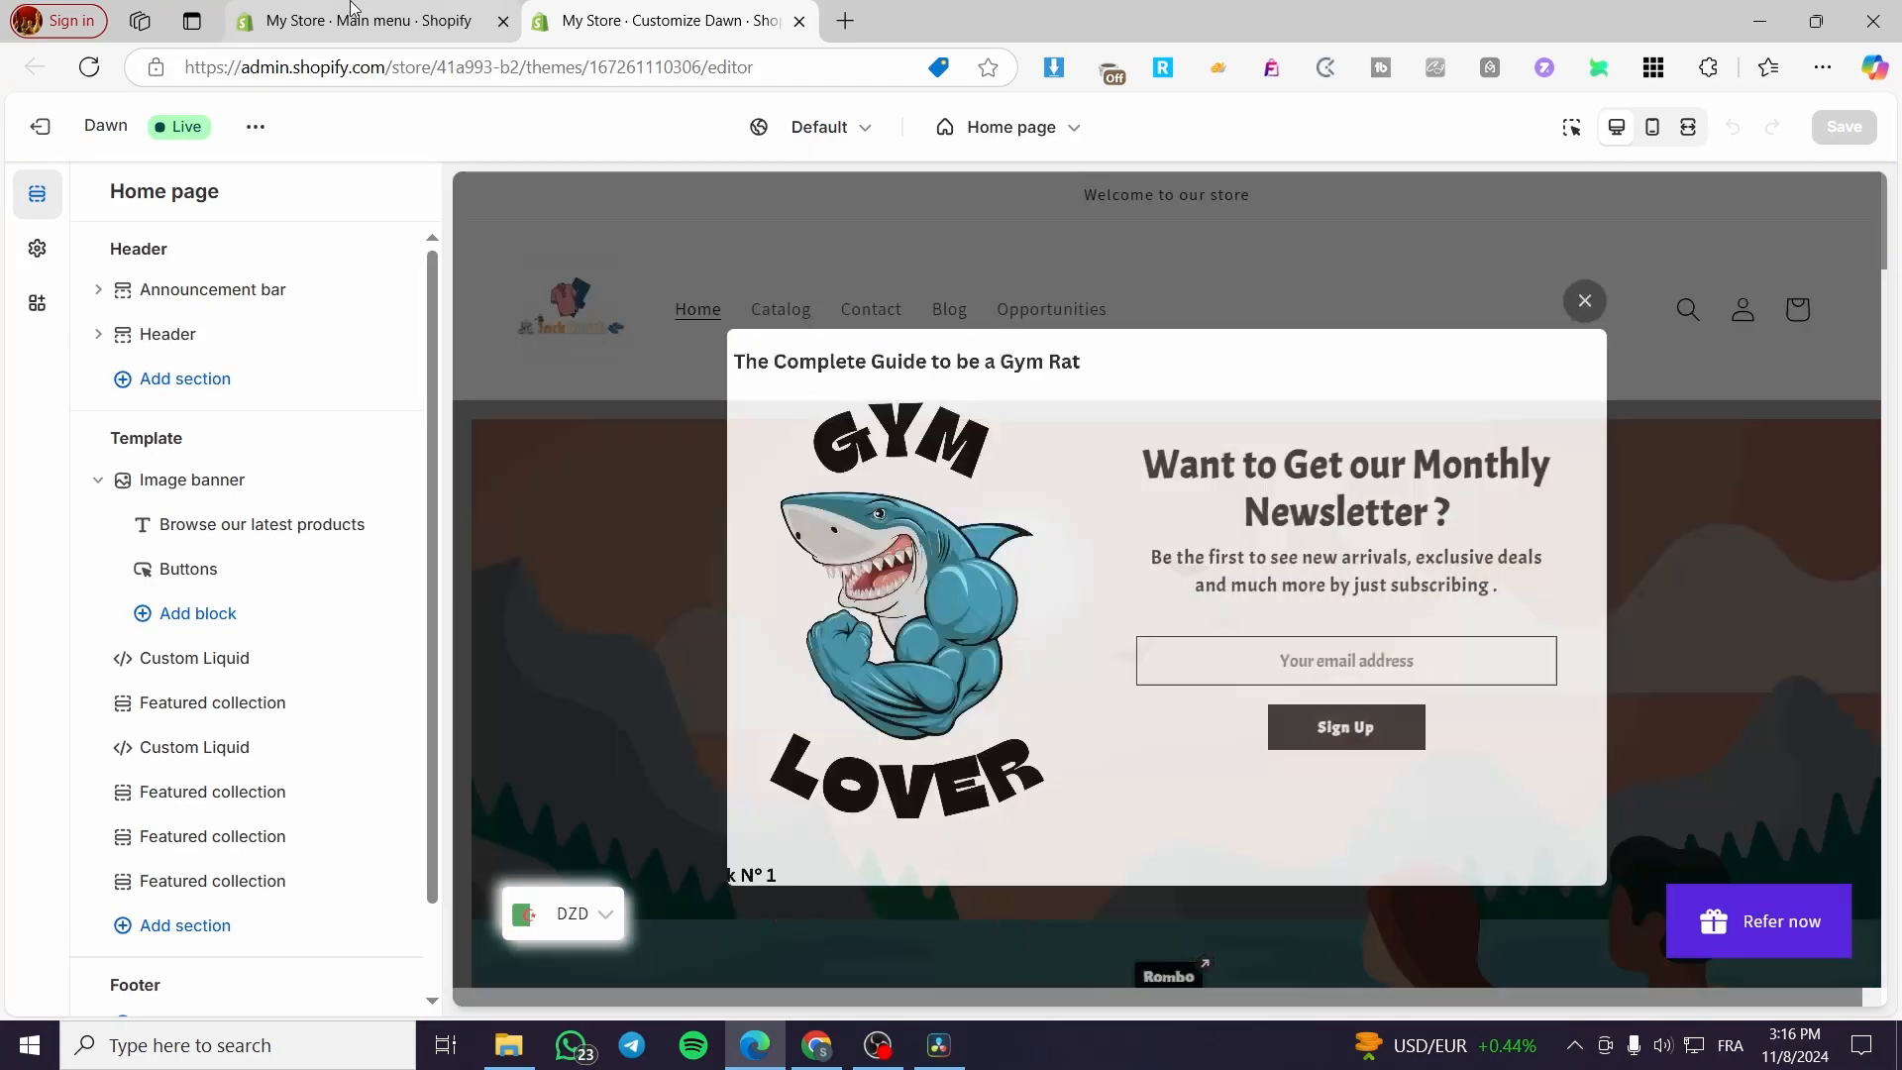
left_click(377, 21)
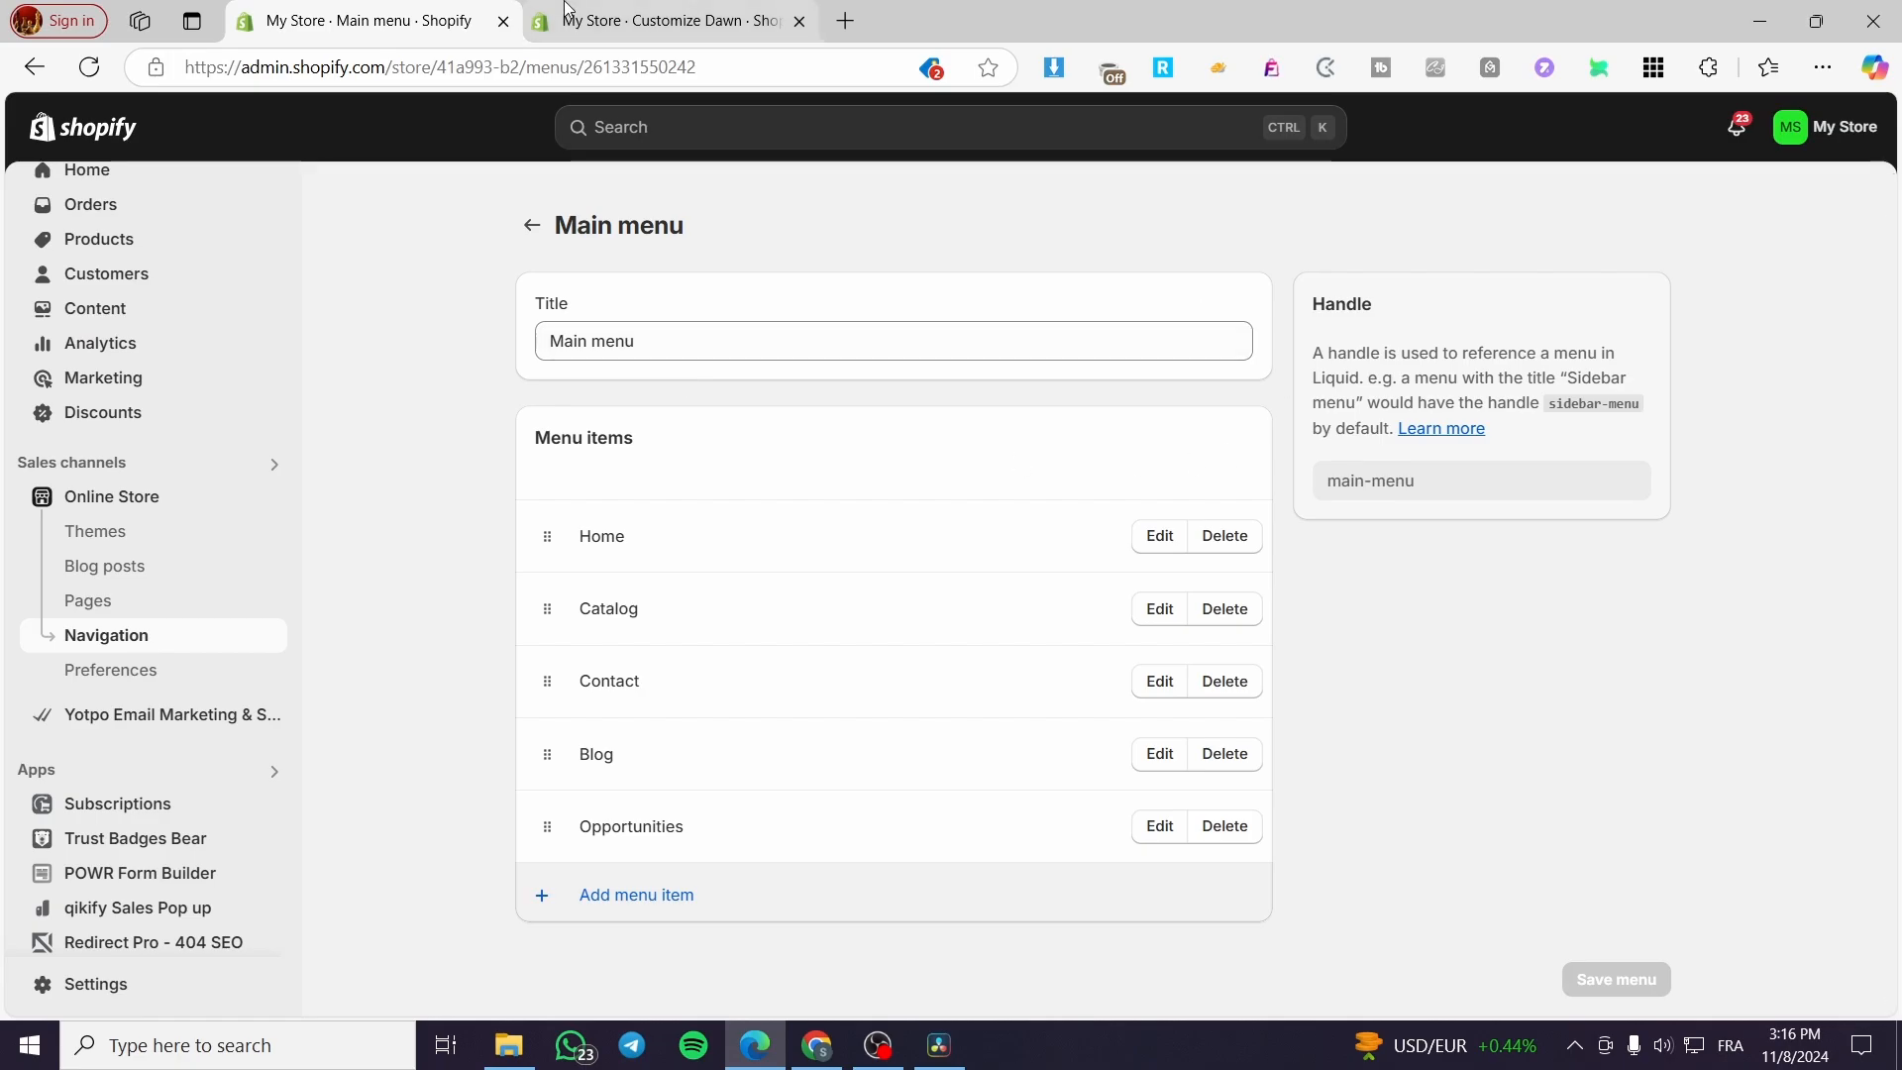
left_click(669, 21)
left_click(1585, 300)
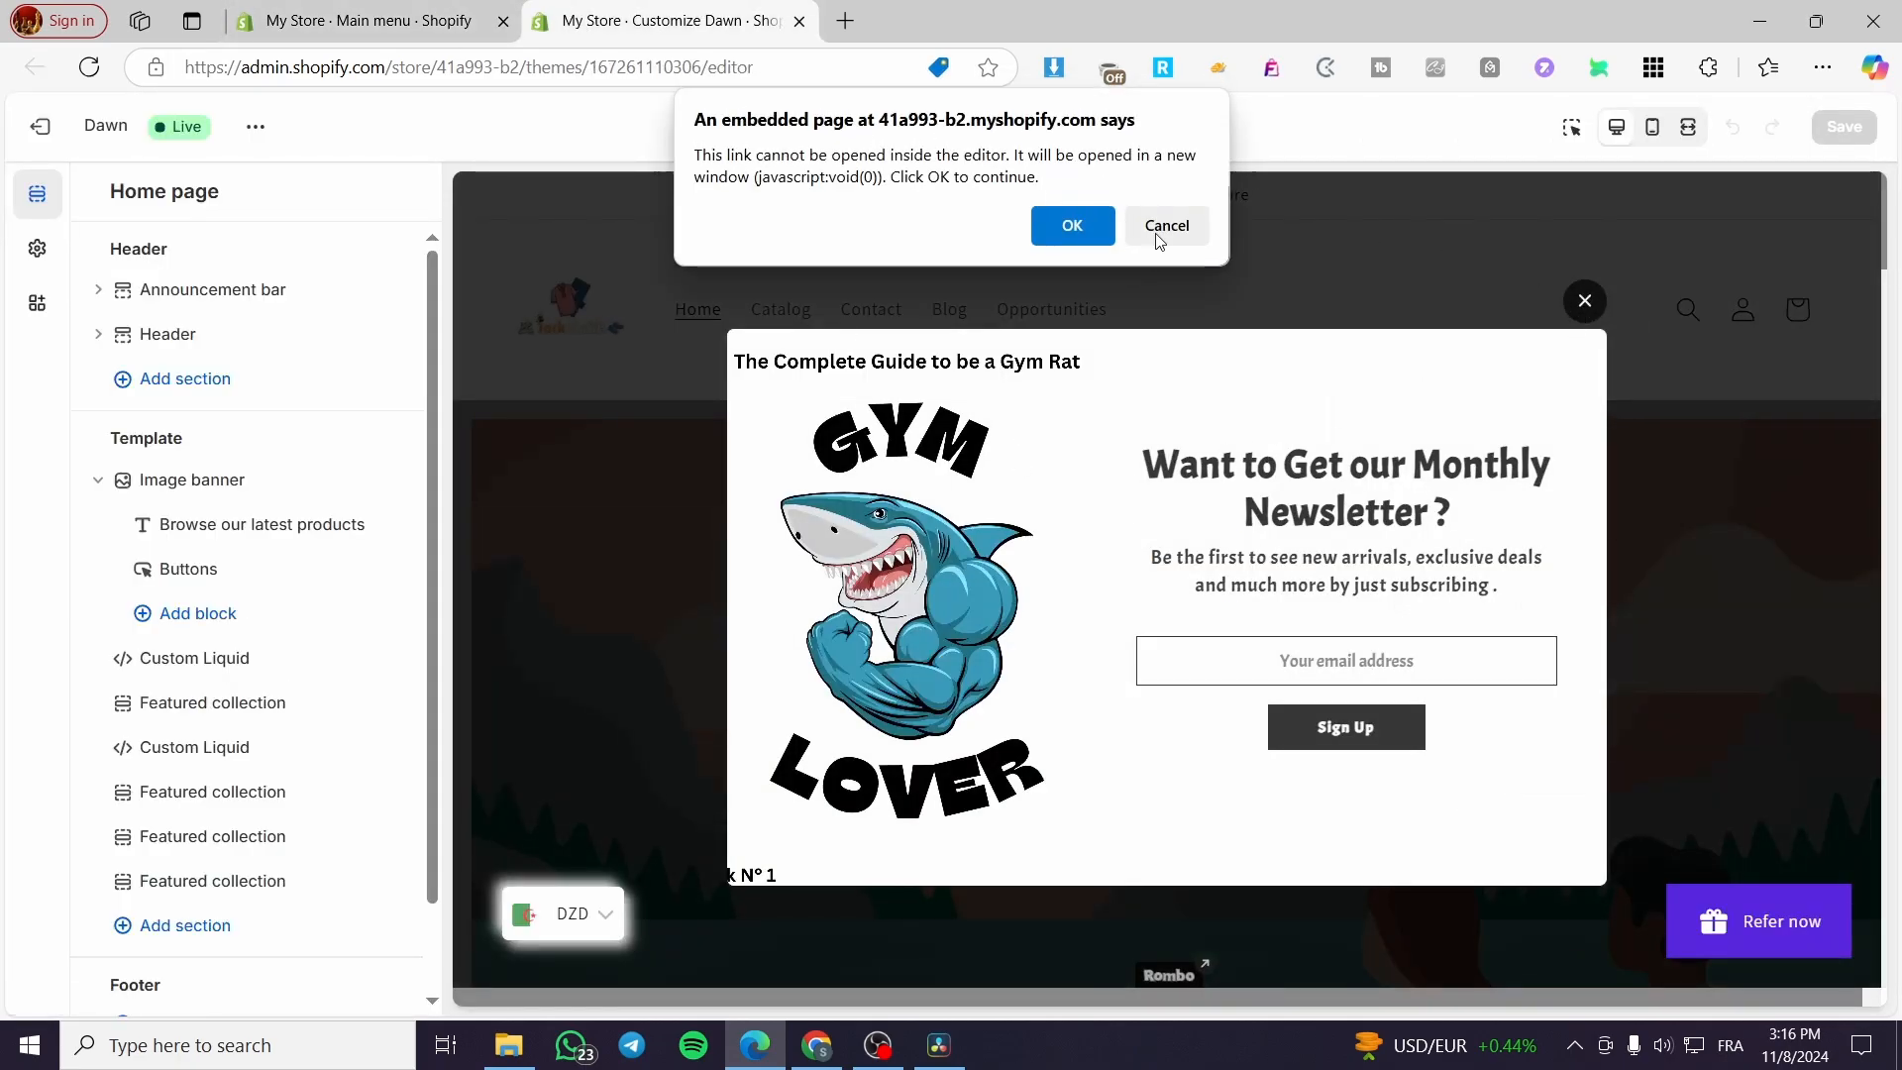
left_click(1167, 225)
Return to the Main menu settings and start a new menu item named Shoes.
left_click(372, 21)
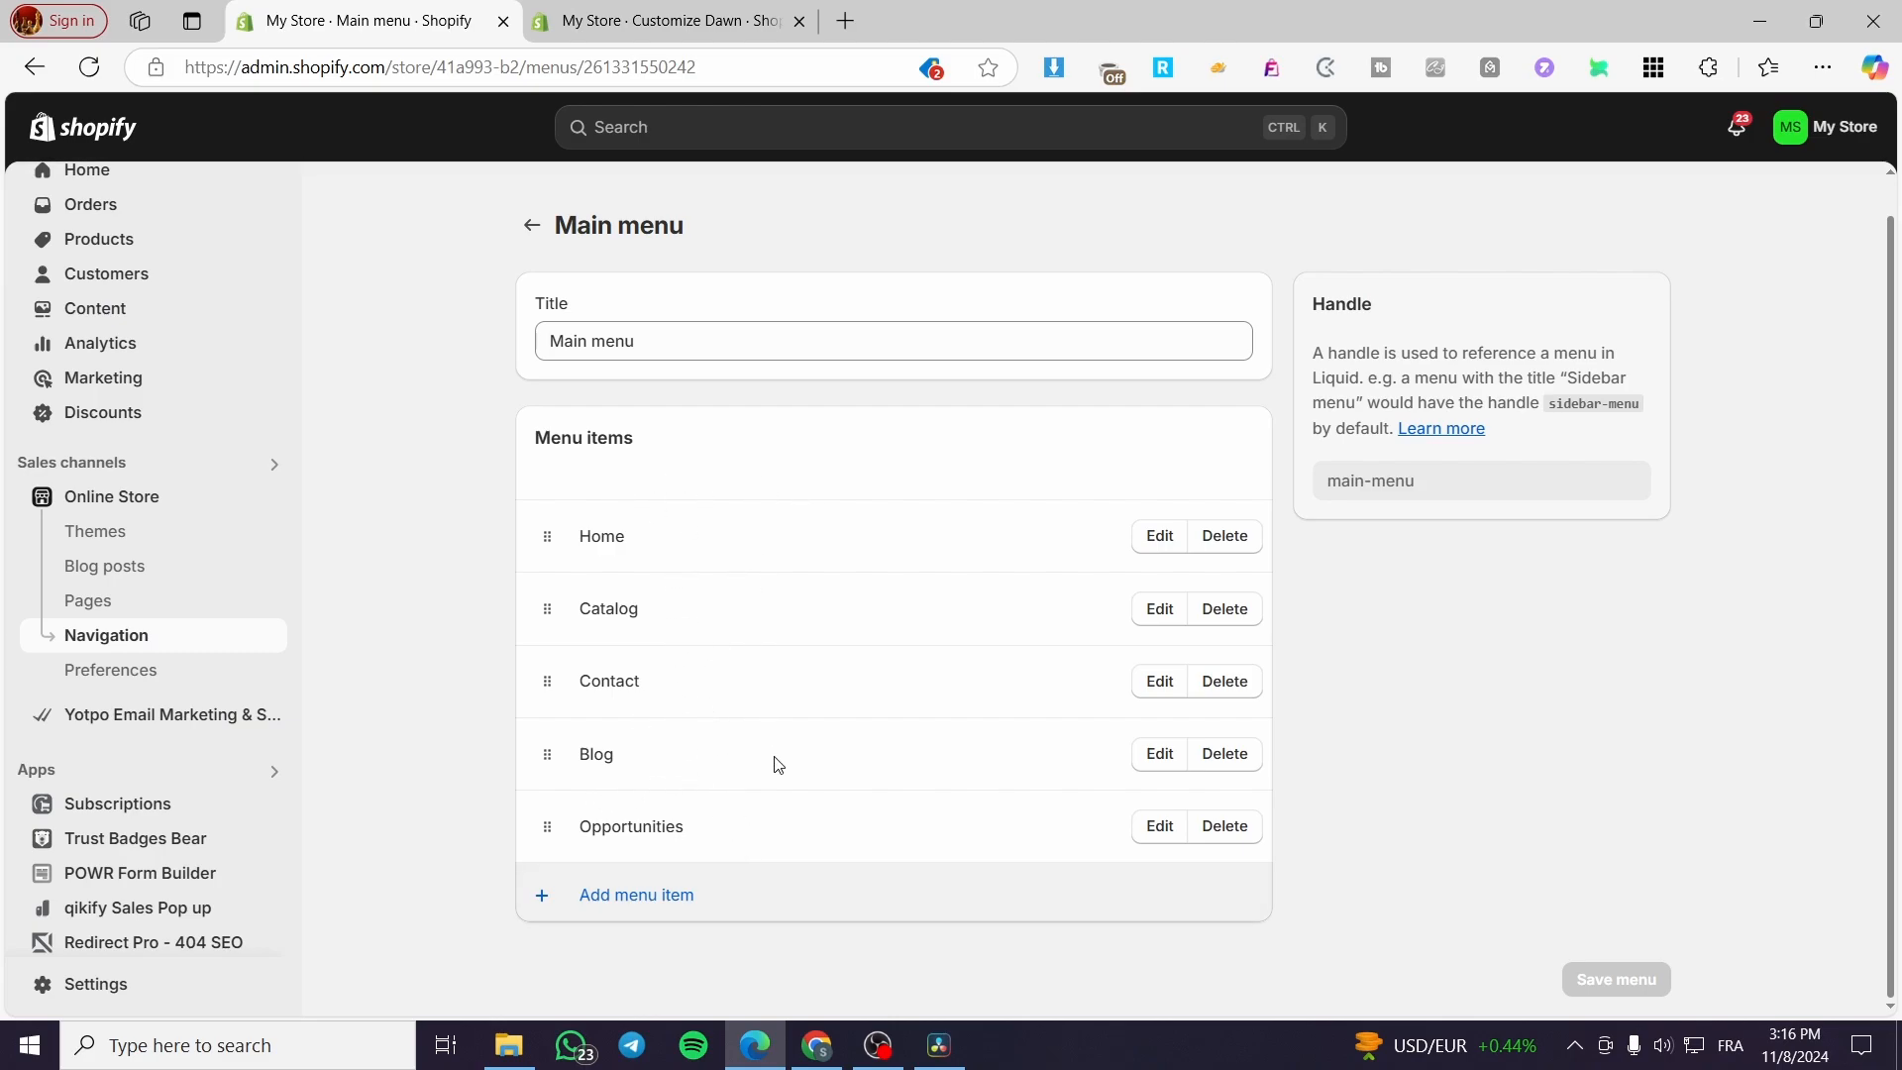
left_click(631, 897)
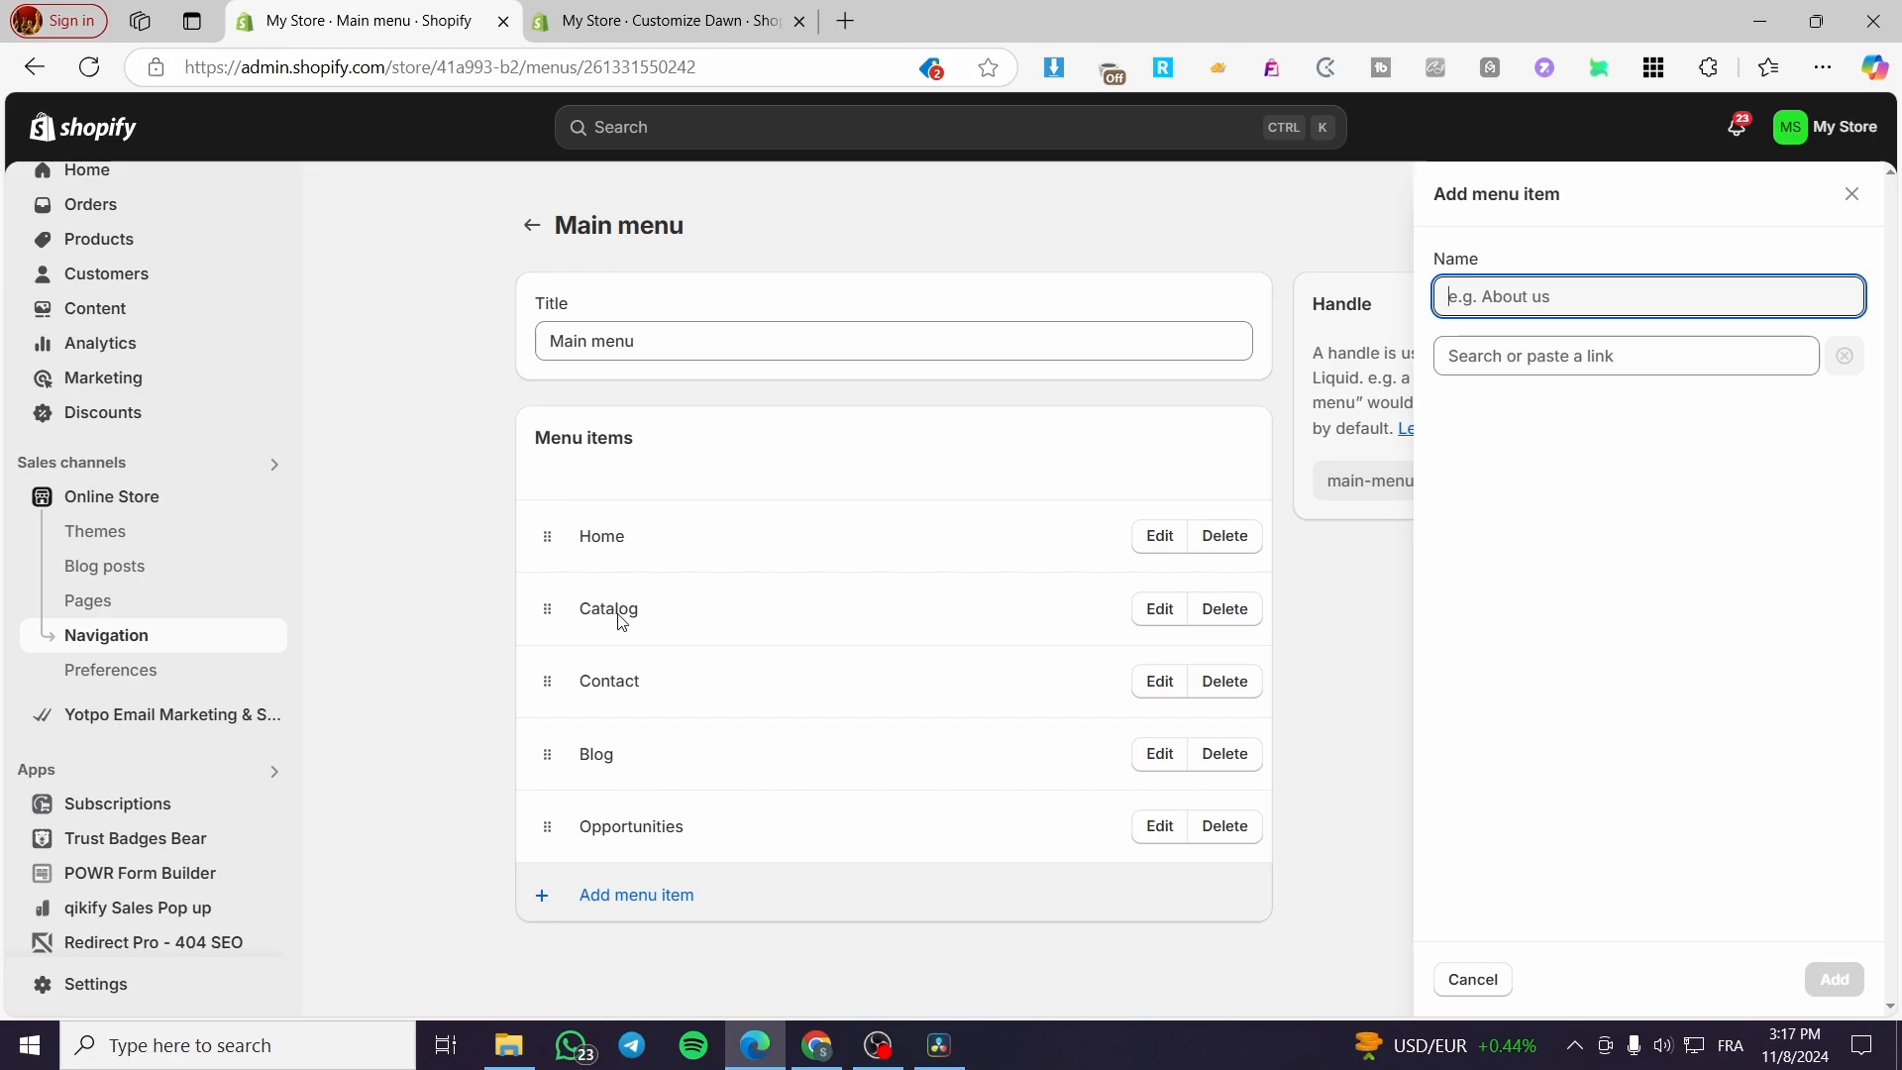
type("Shoes")
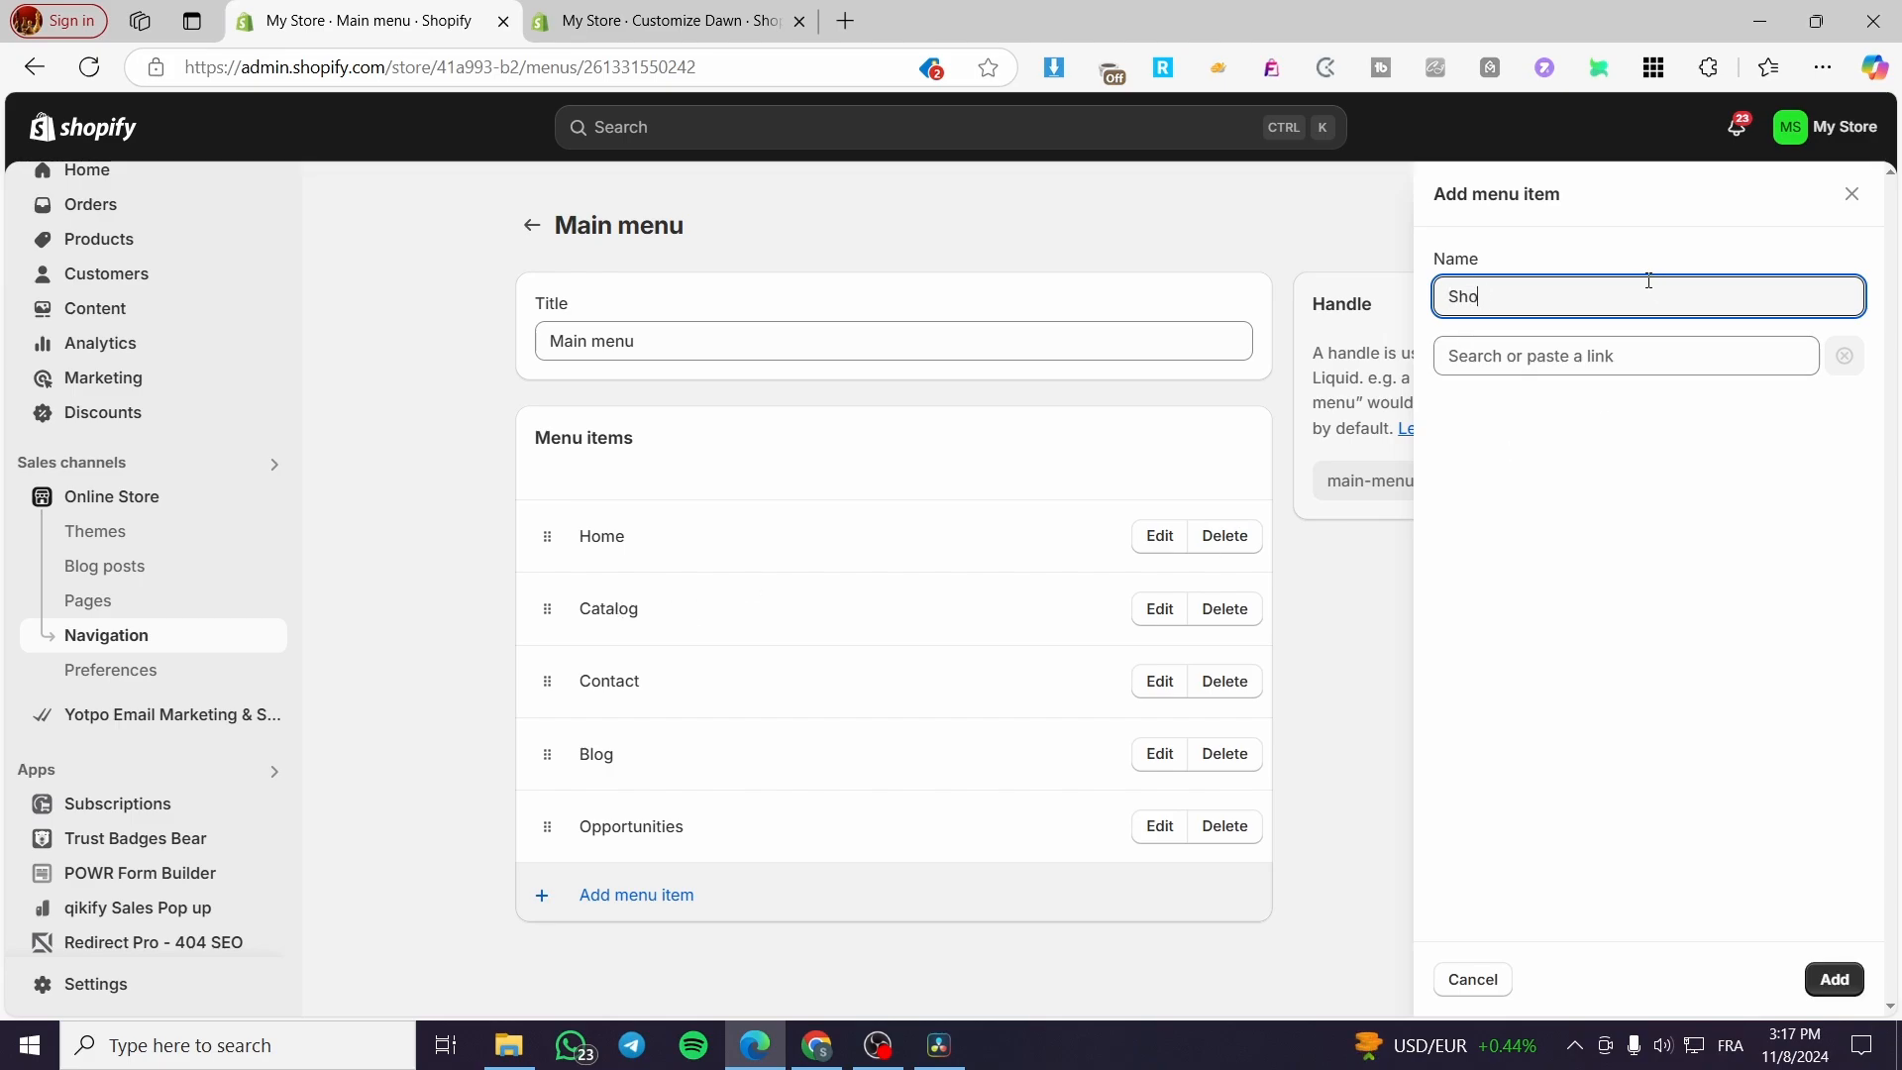
Look through the collections, pages and products available as link targets for the Shoes item.
left_click(1590, 355)
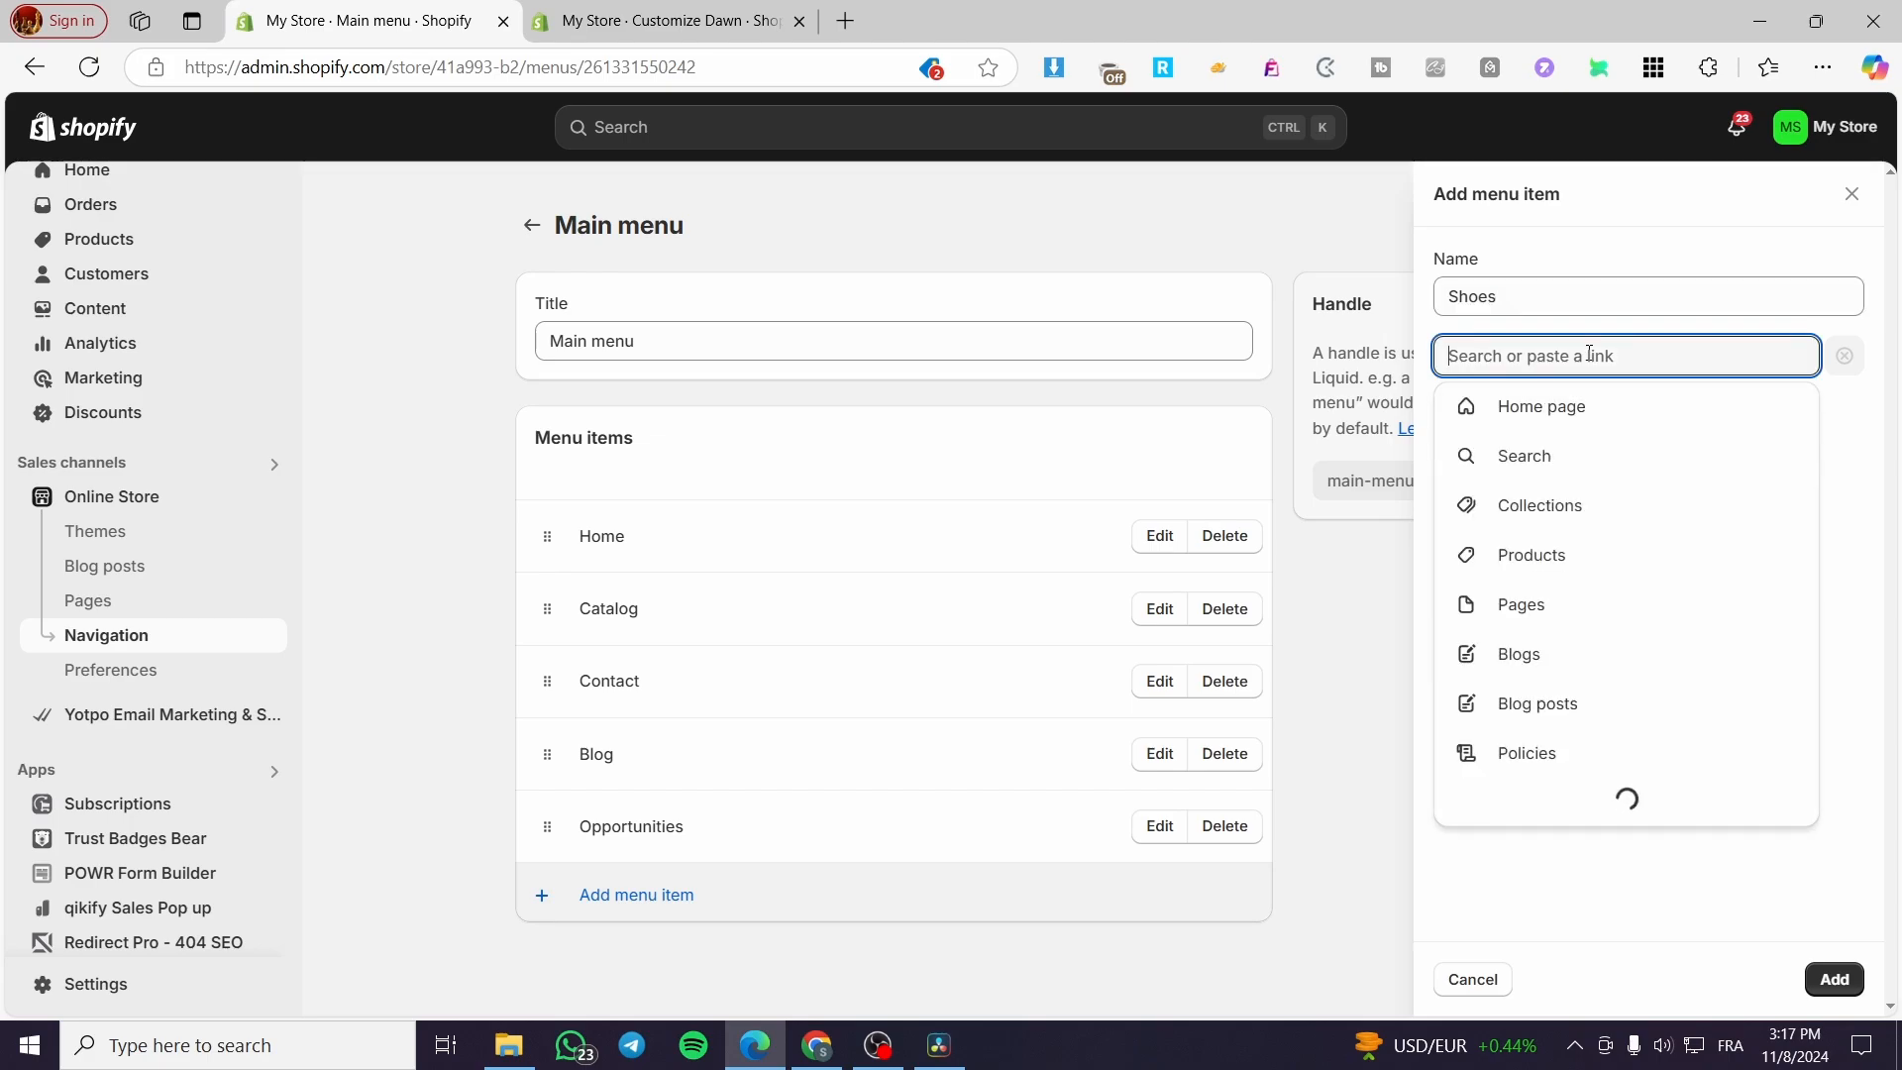
left_click(1622, 505)
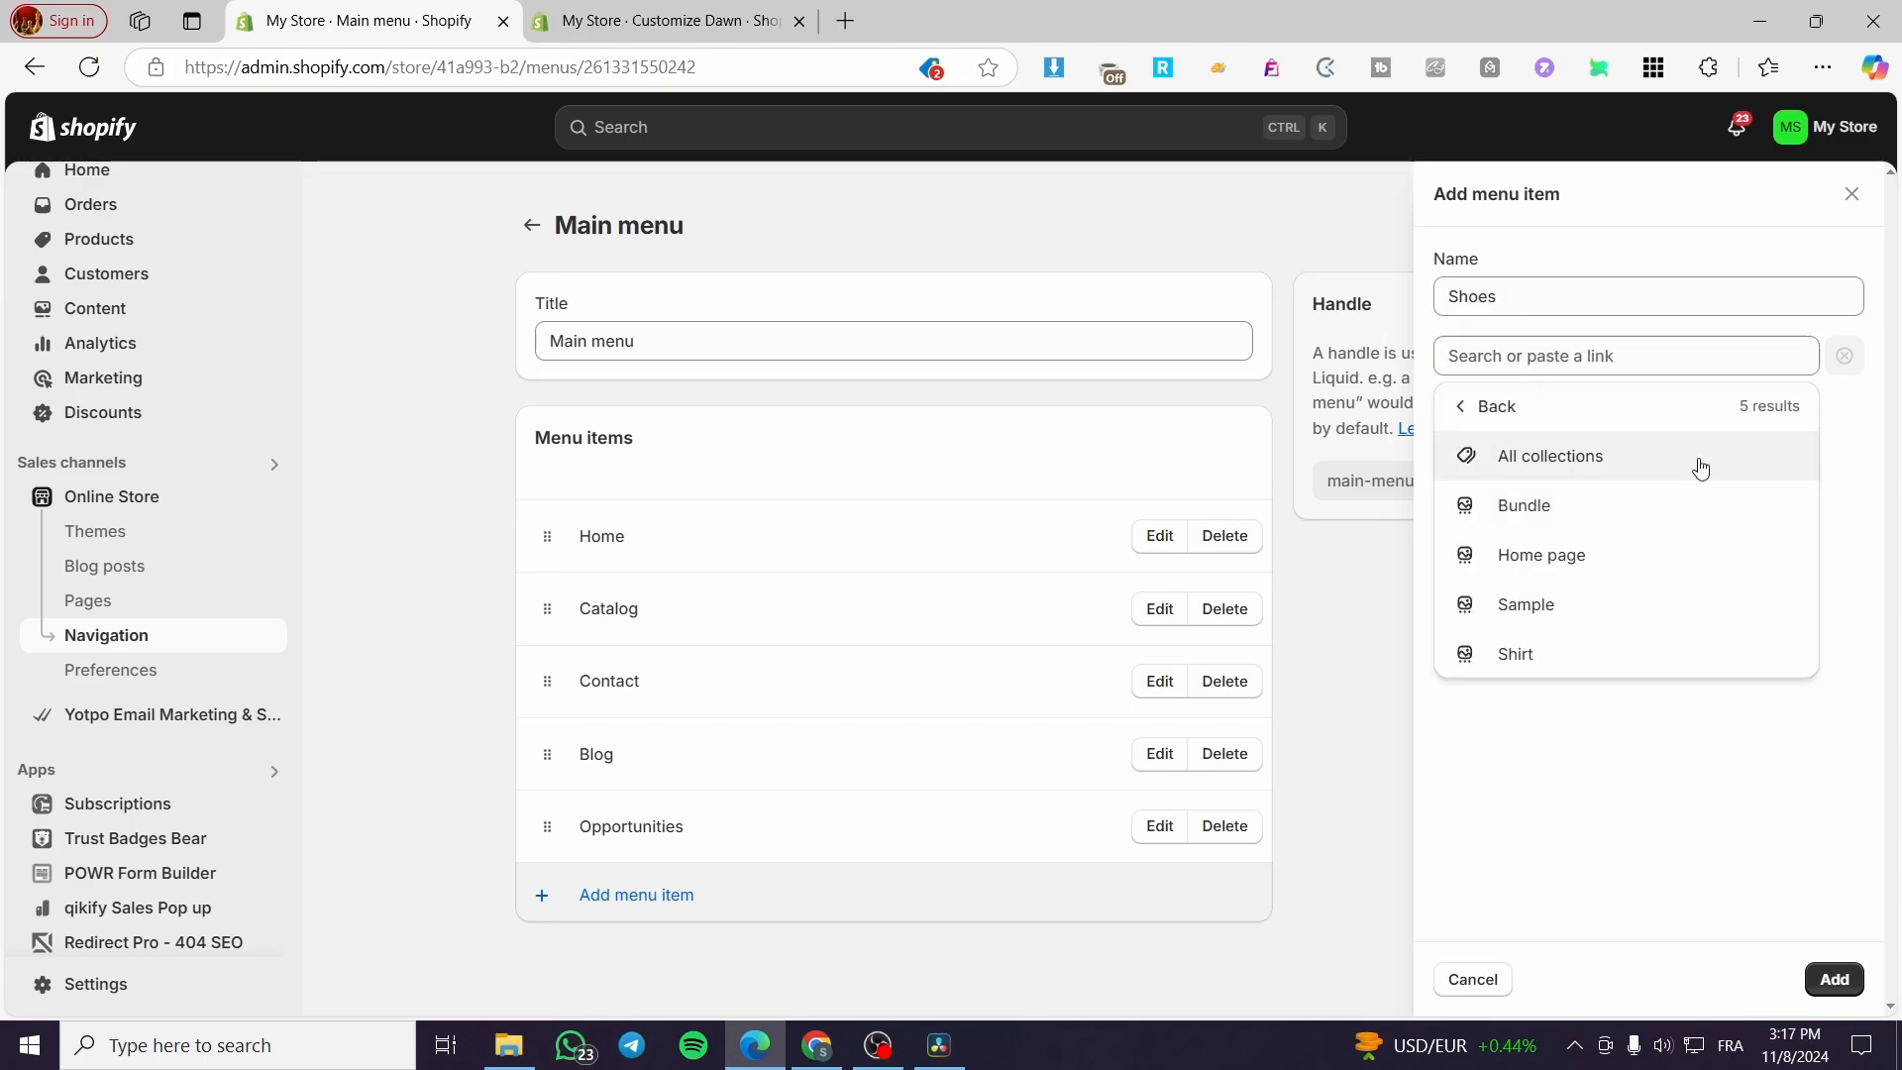
left_click(1585, 414)
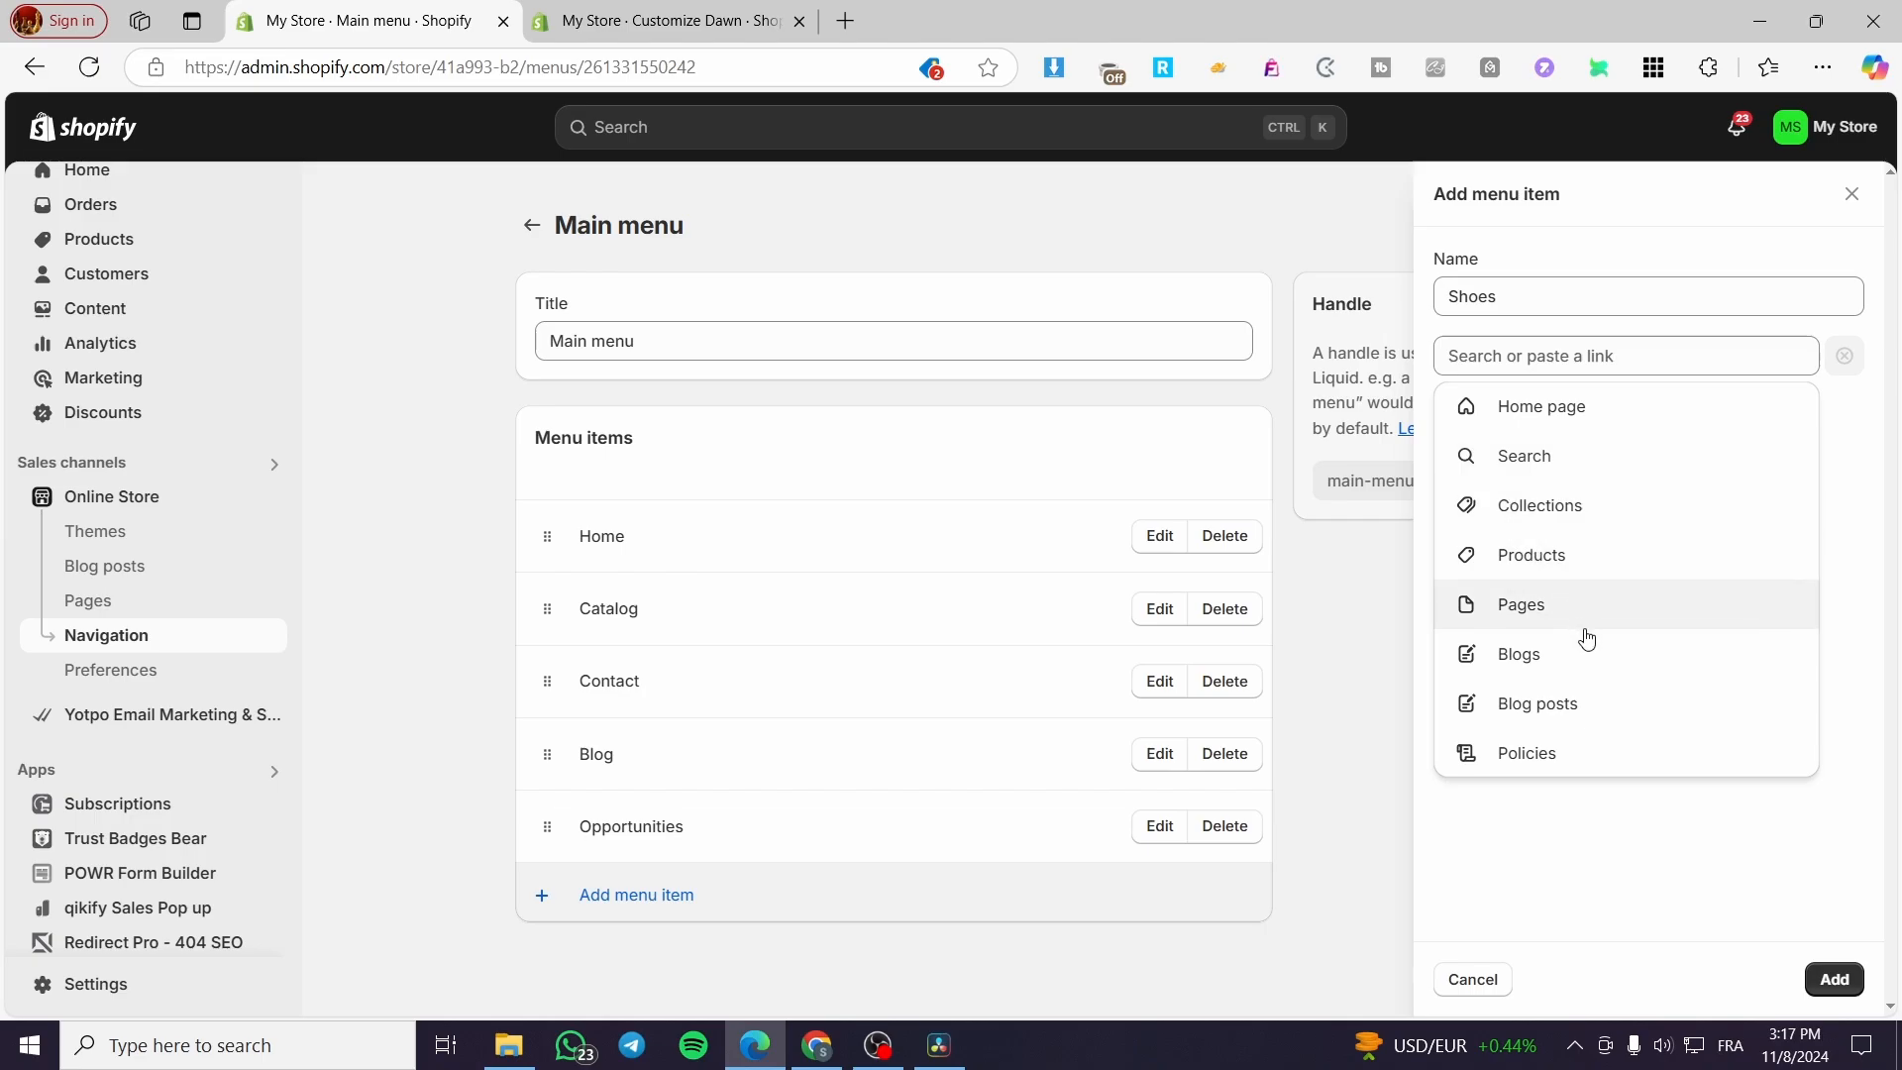
left_click(1624, 608)
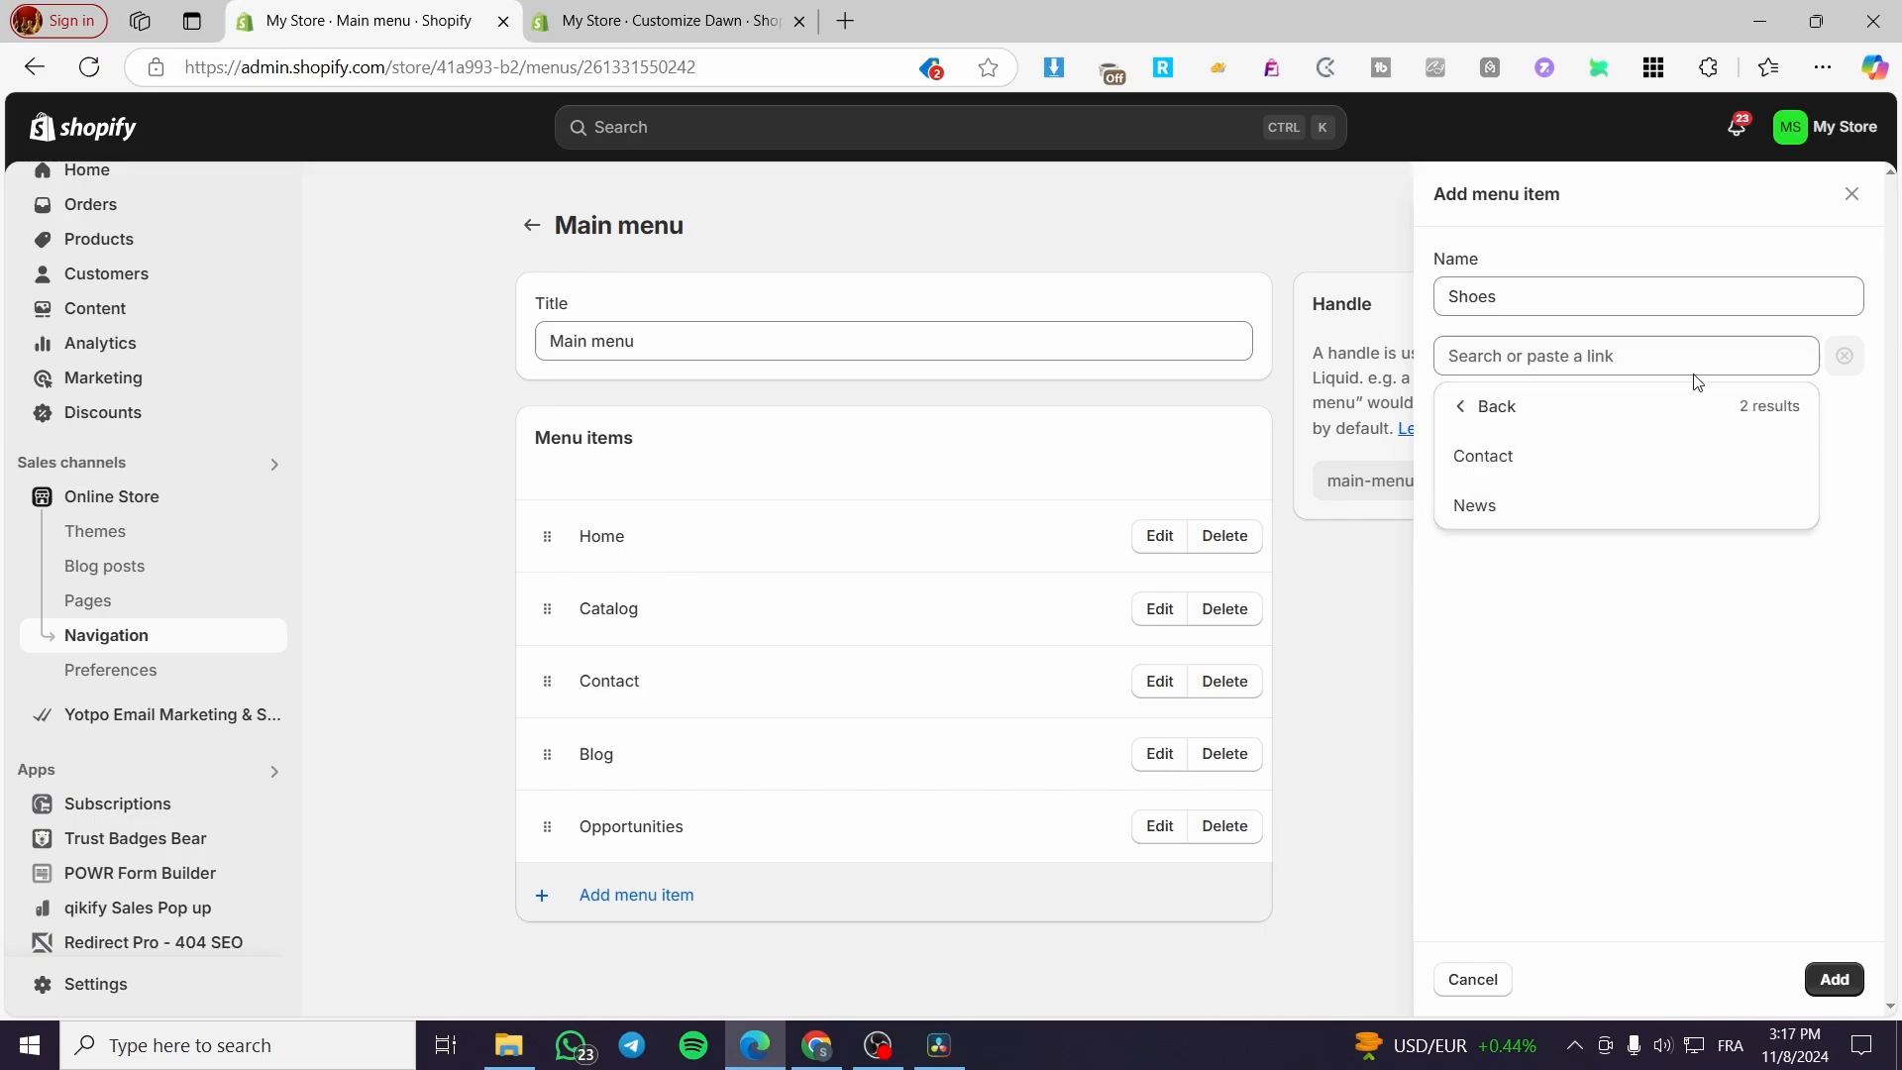
left_click(1463, 407)
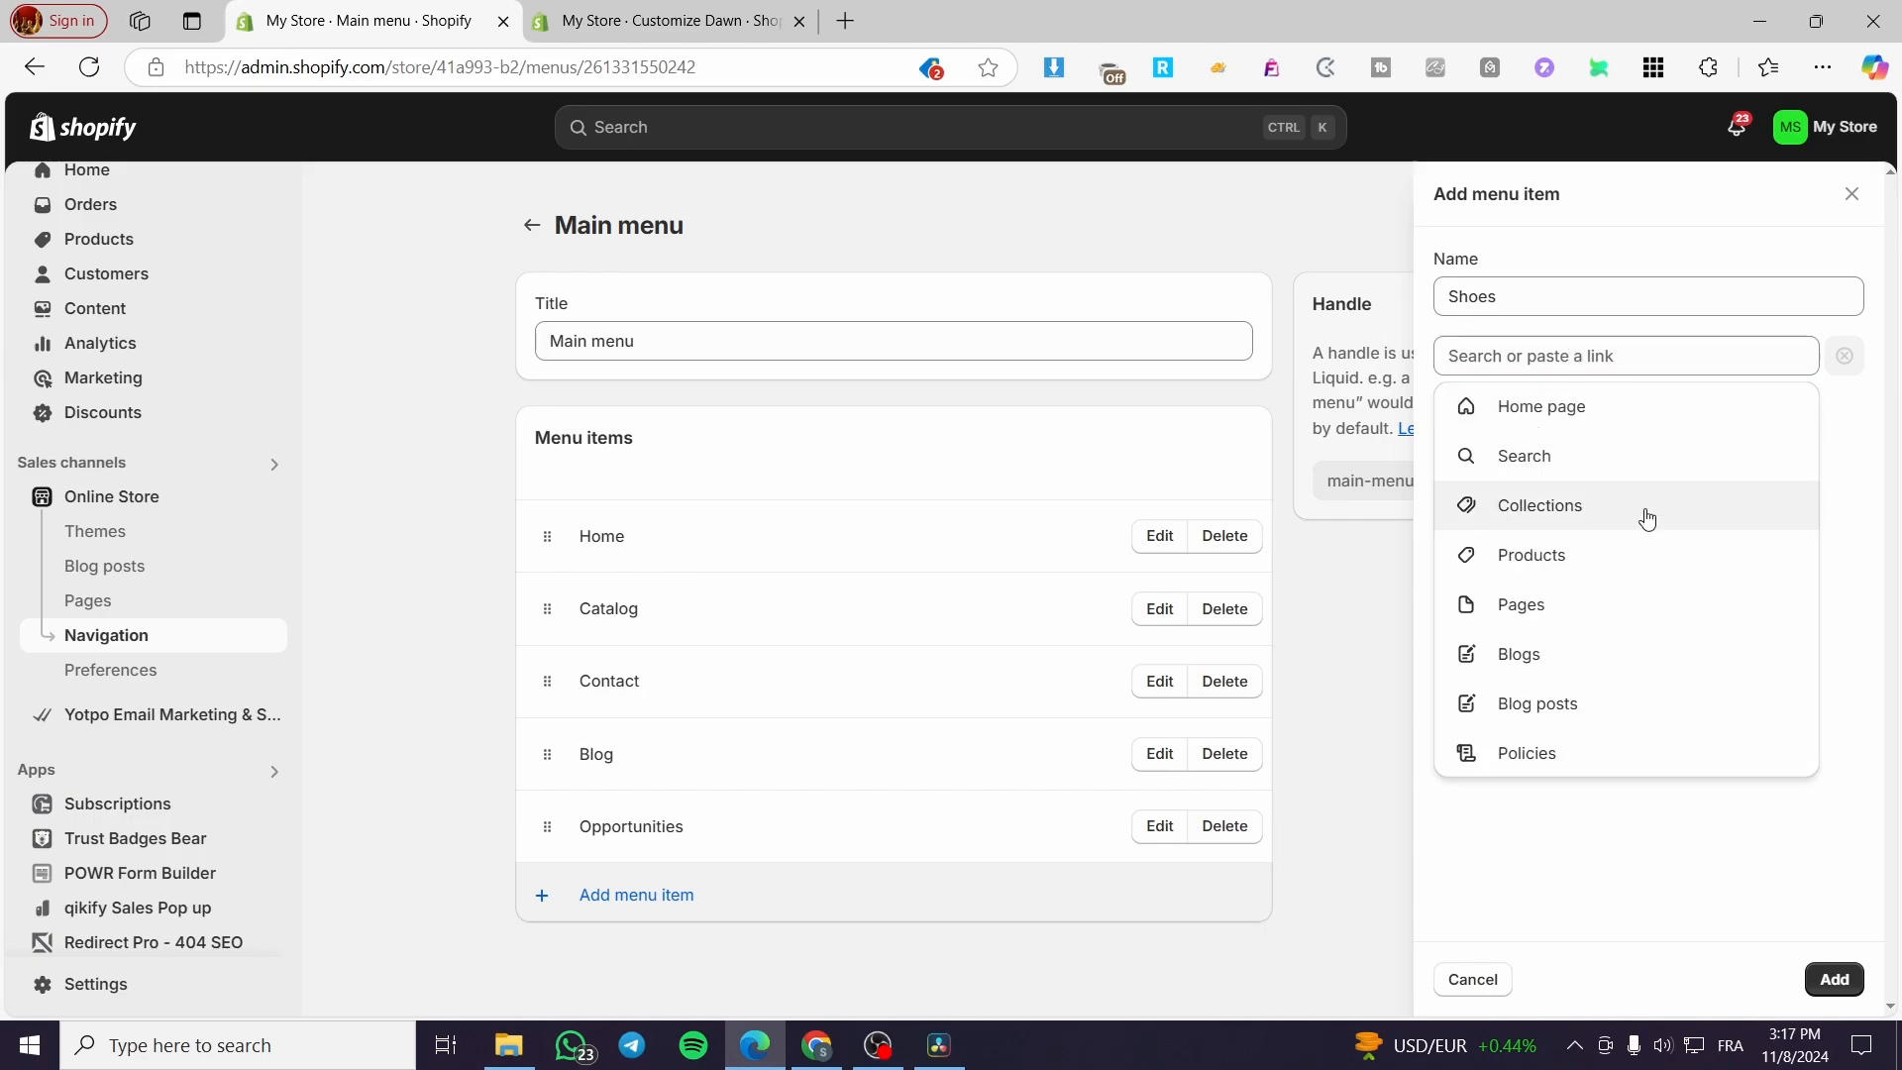
left_click(1649, 574)
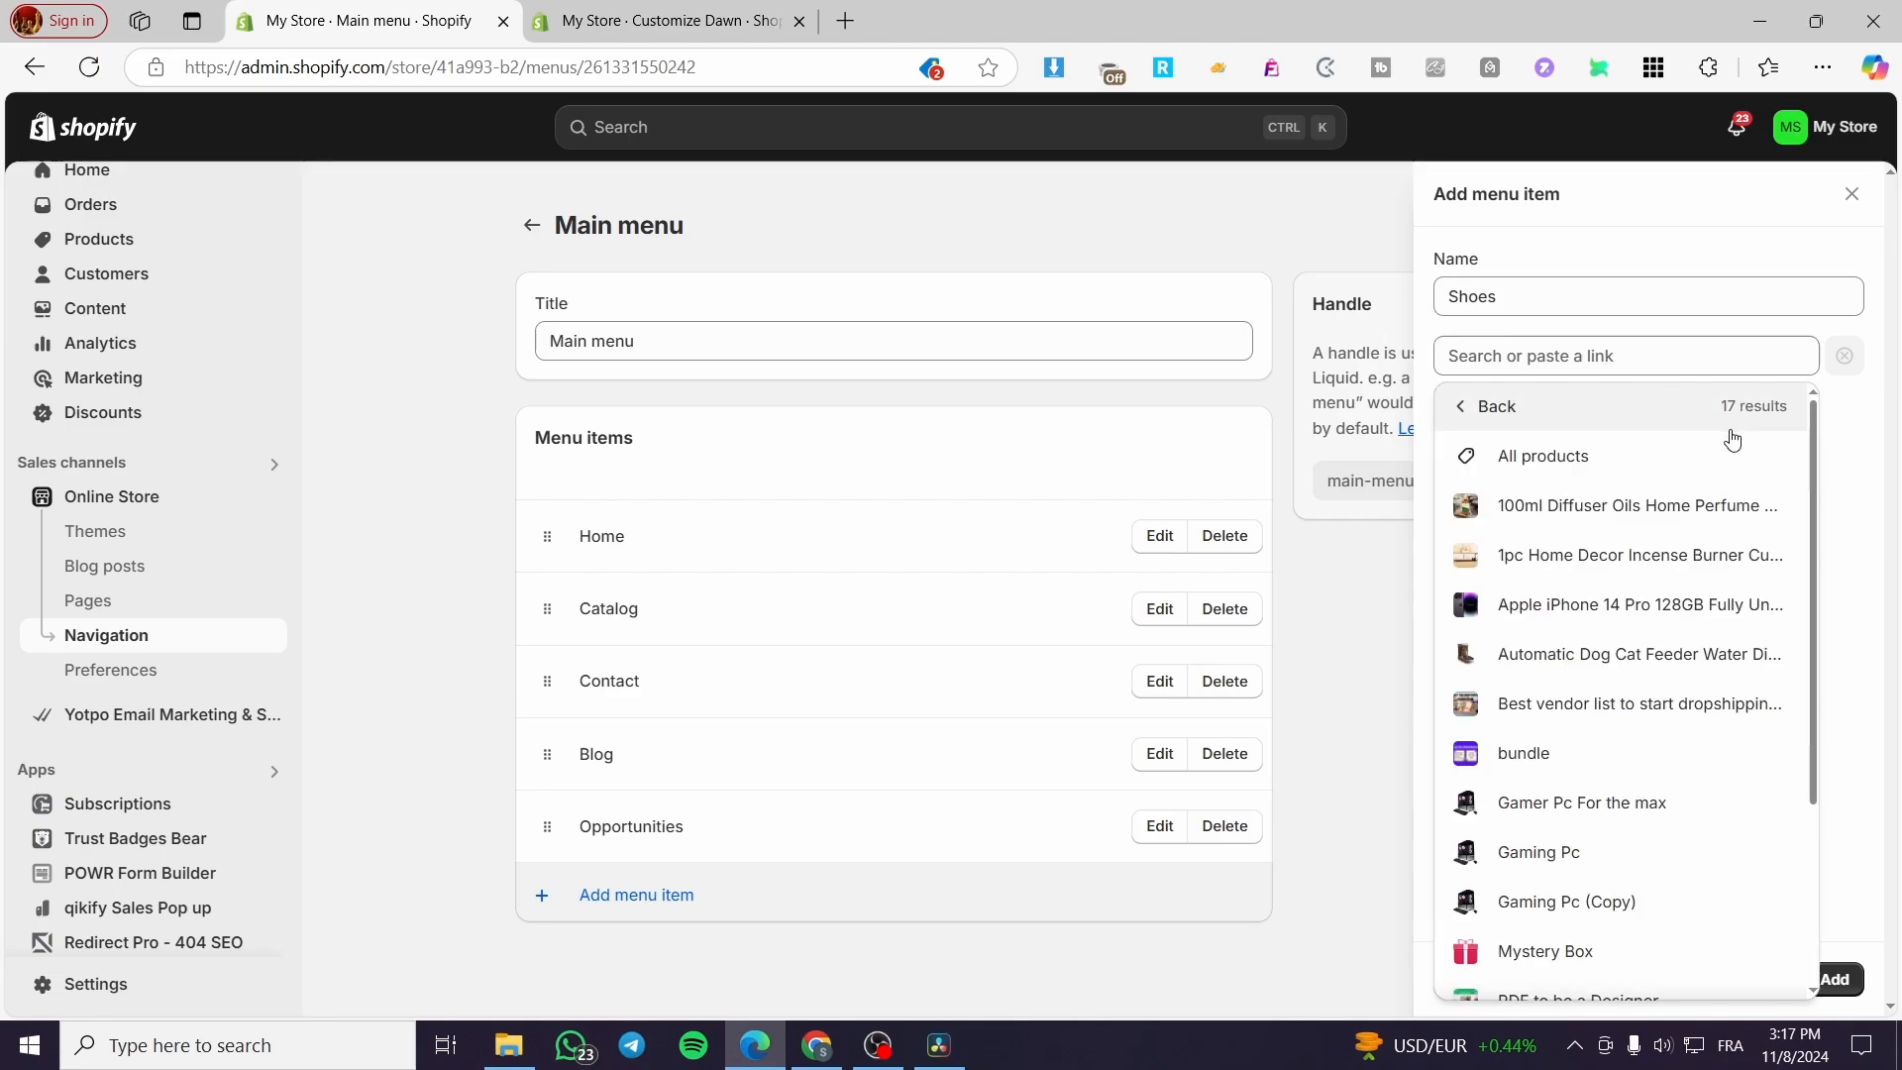
left_click(1464, 406)
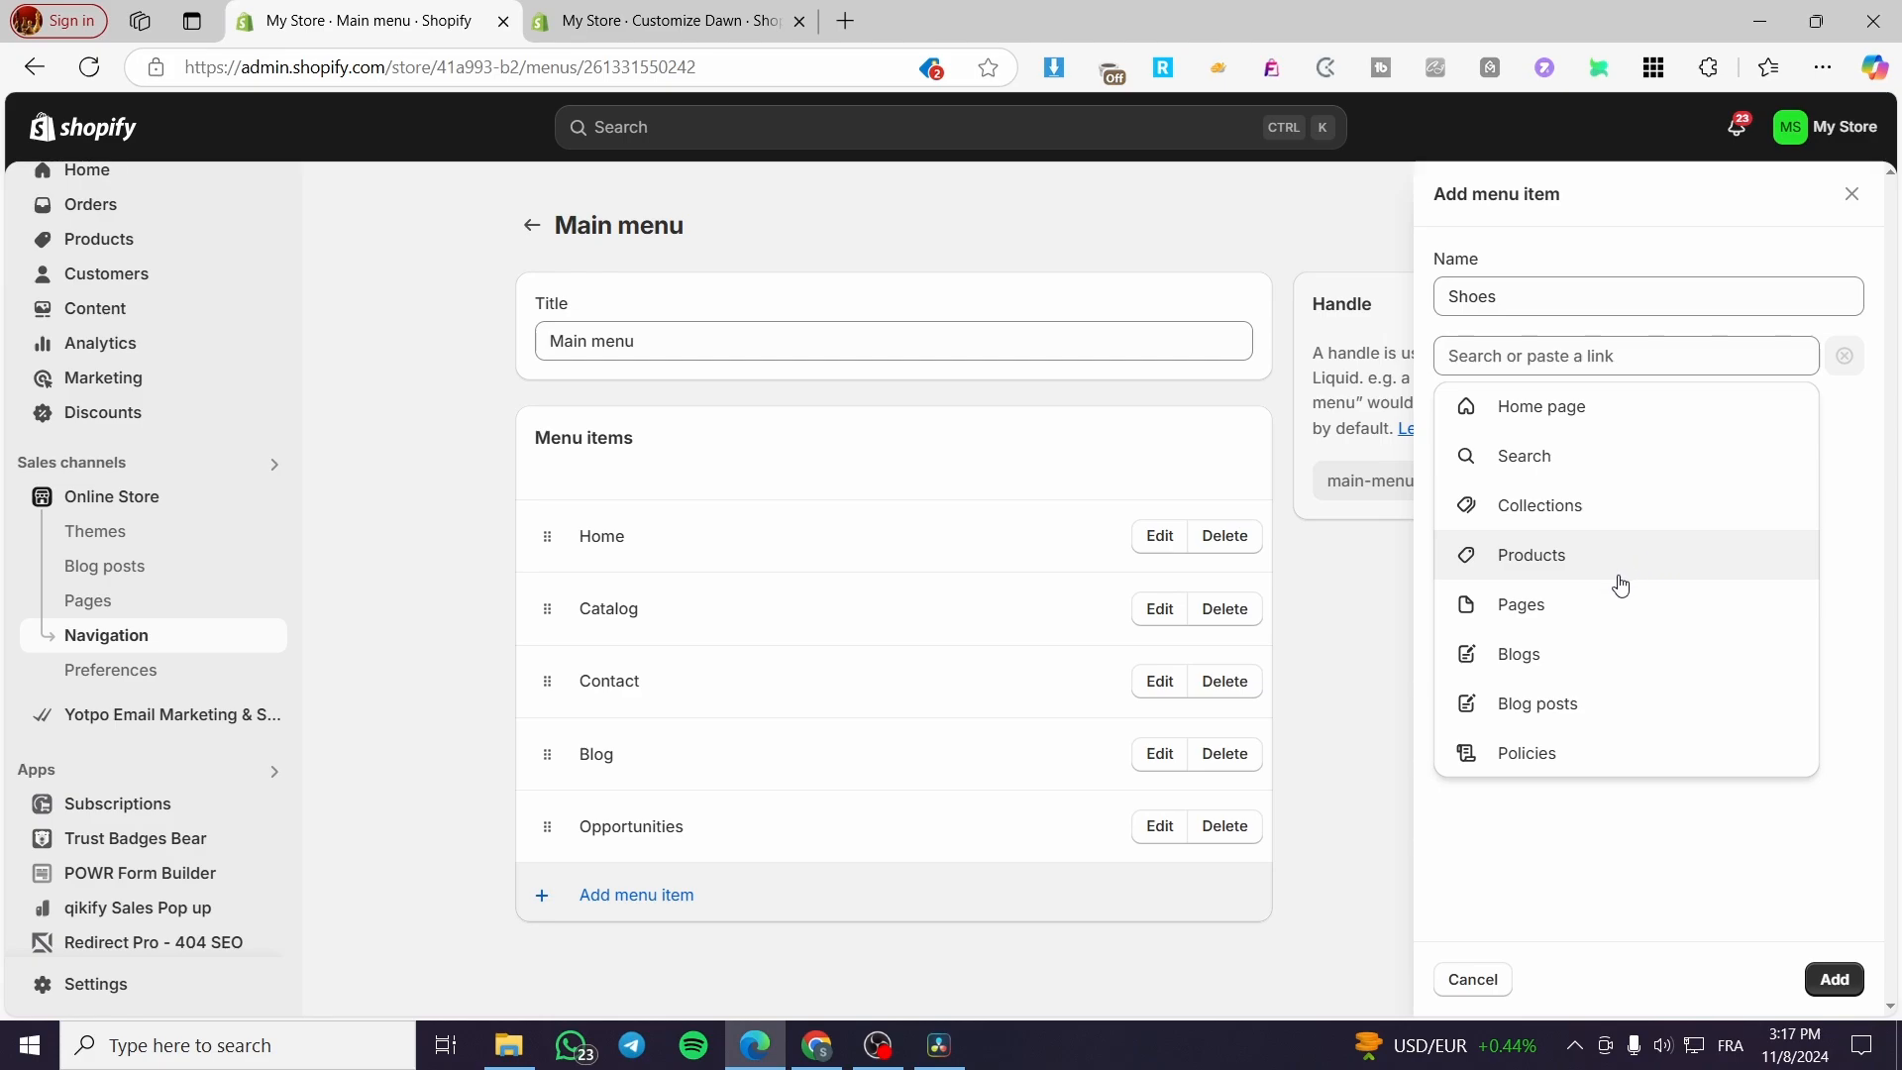
Link the Shoes item to the Sample collection and add it to the Main menu.
left_click(1665, 503)
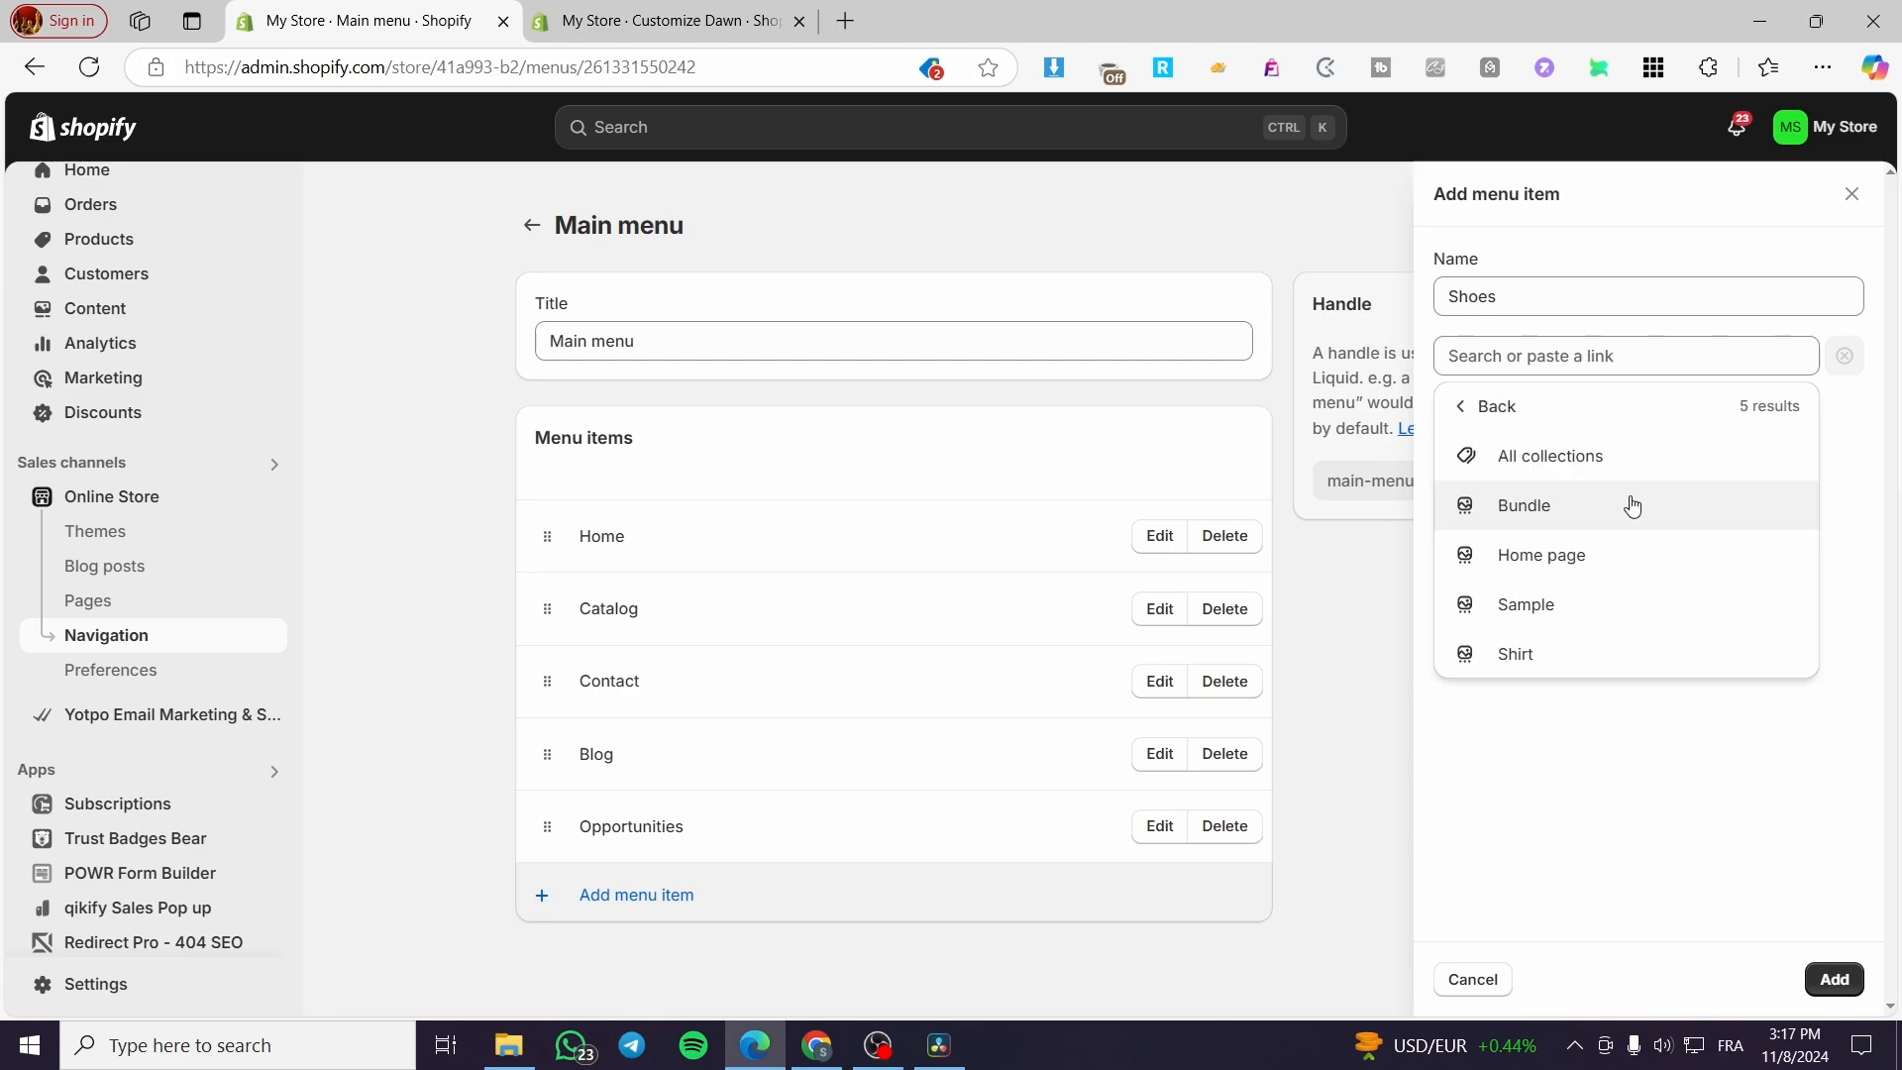
left_click(1537, 616)
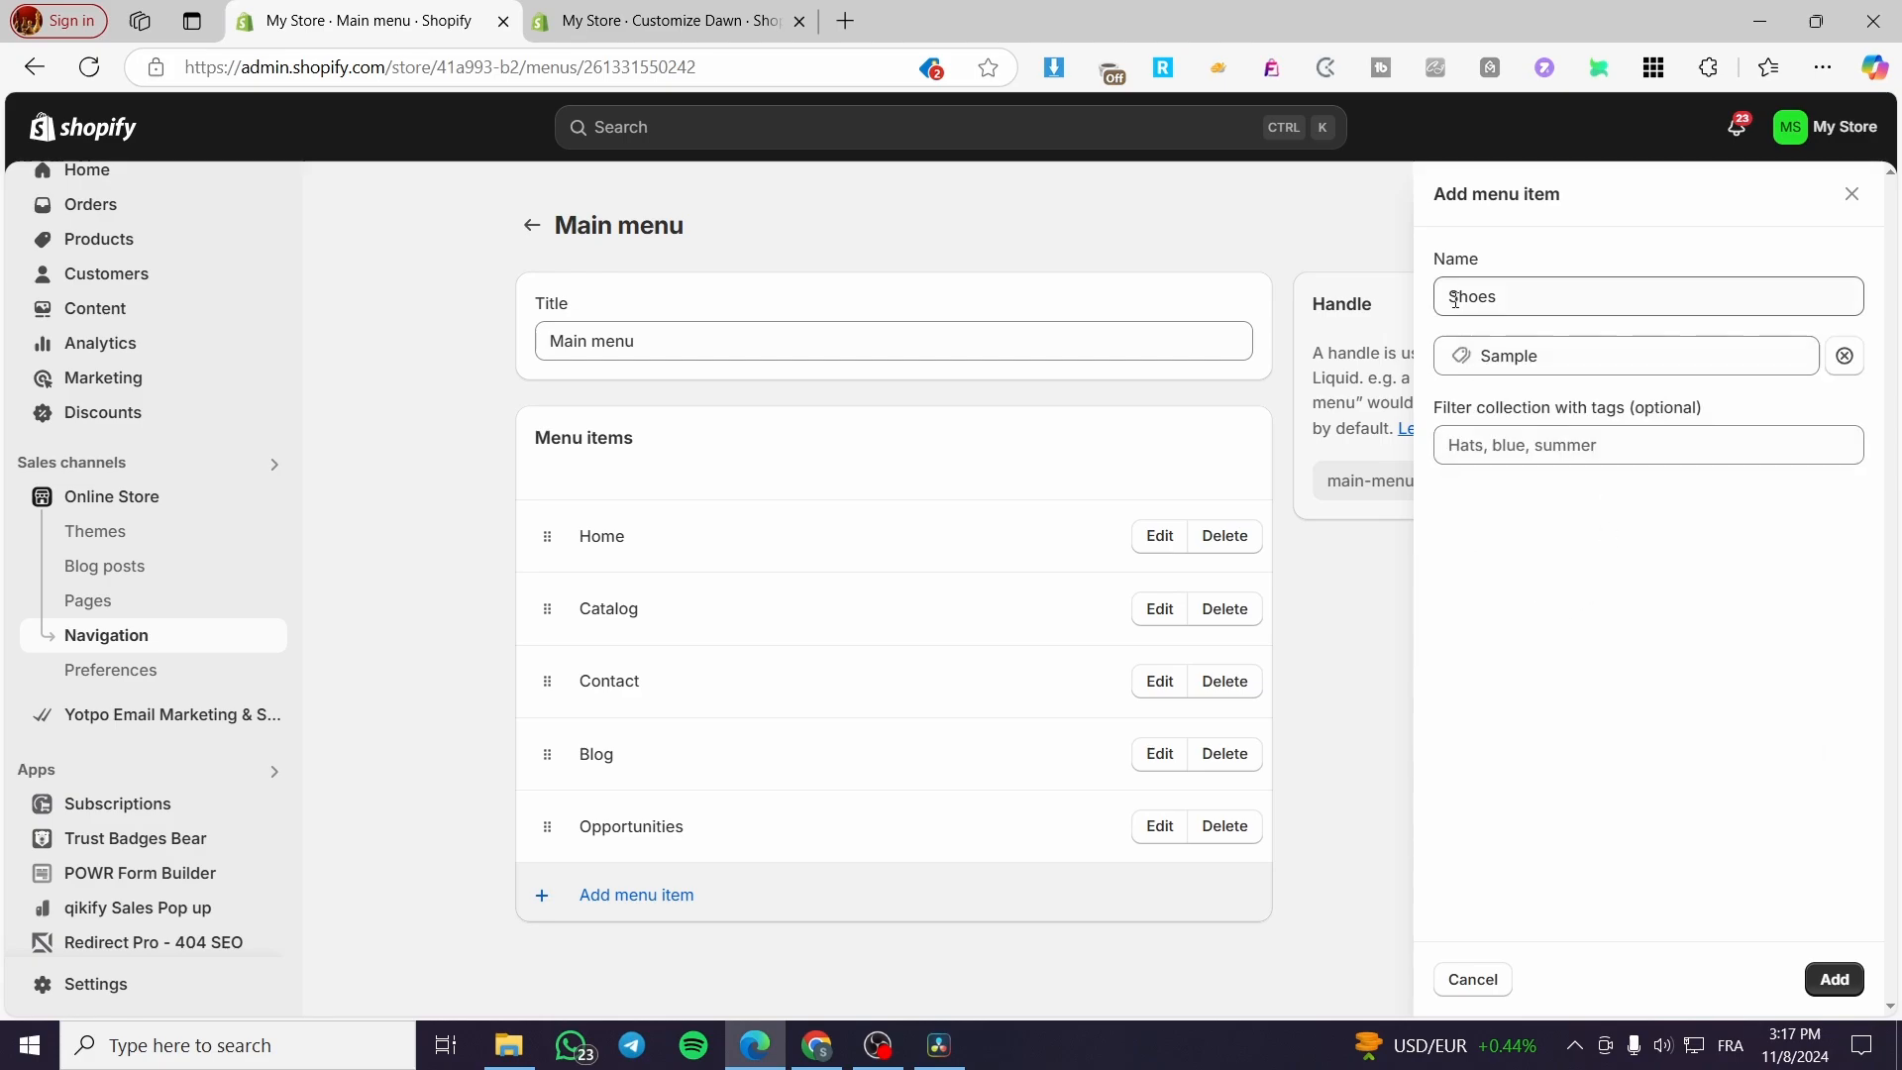
left_click(1834, 980)
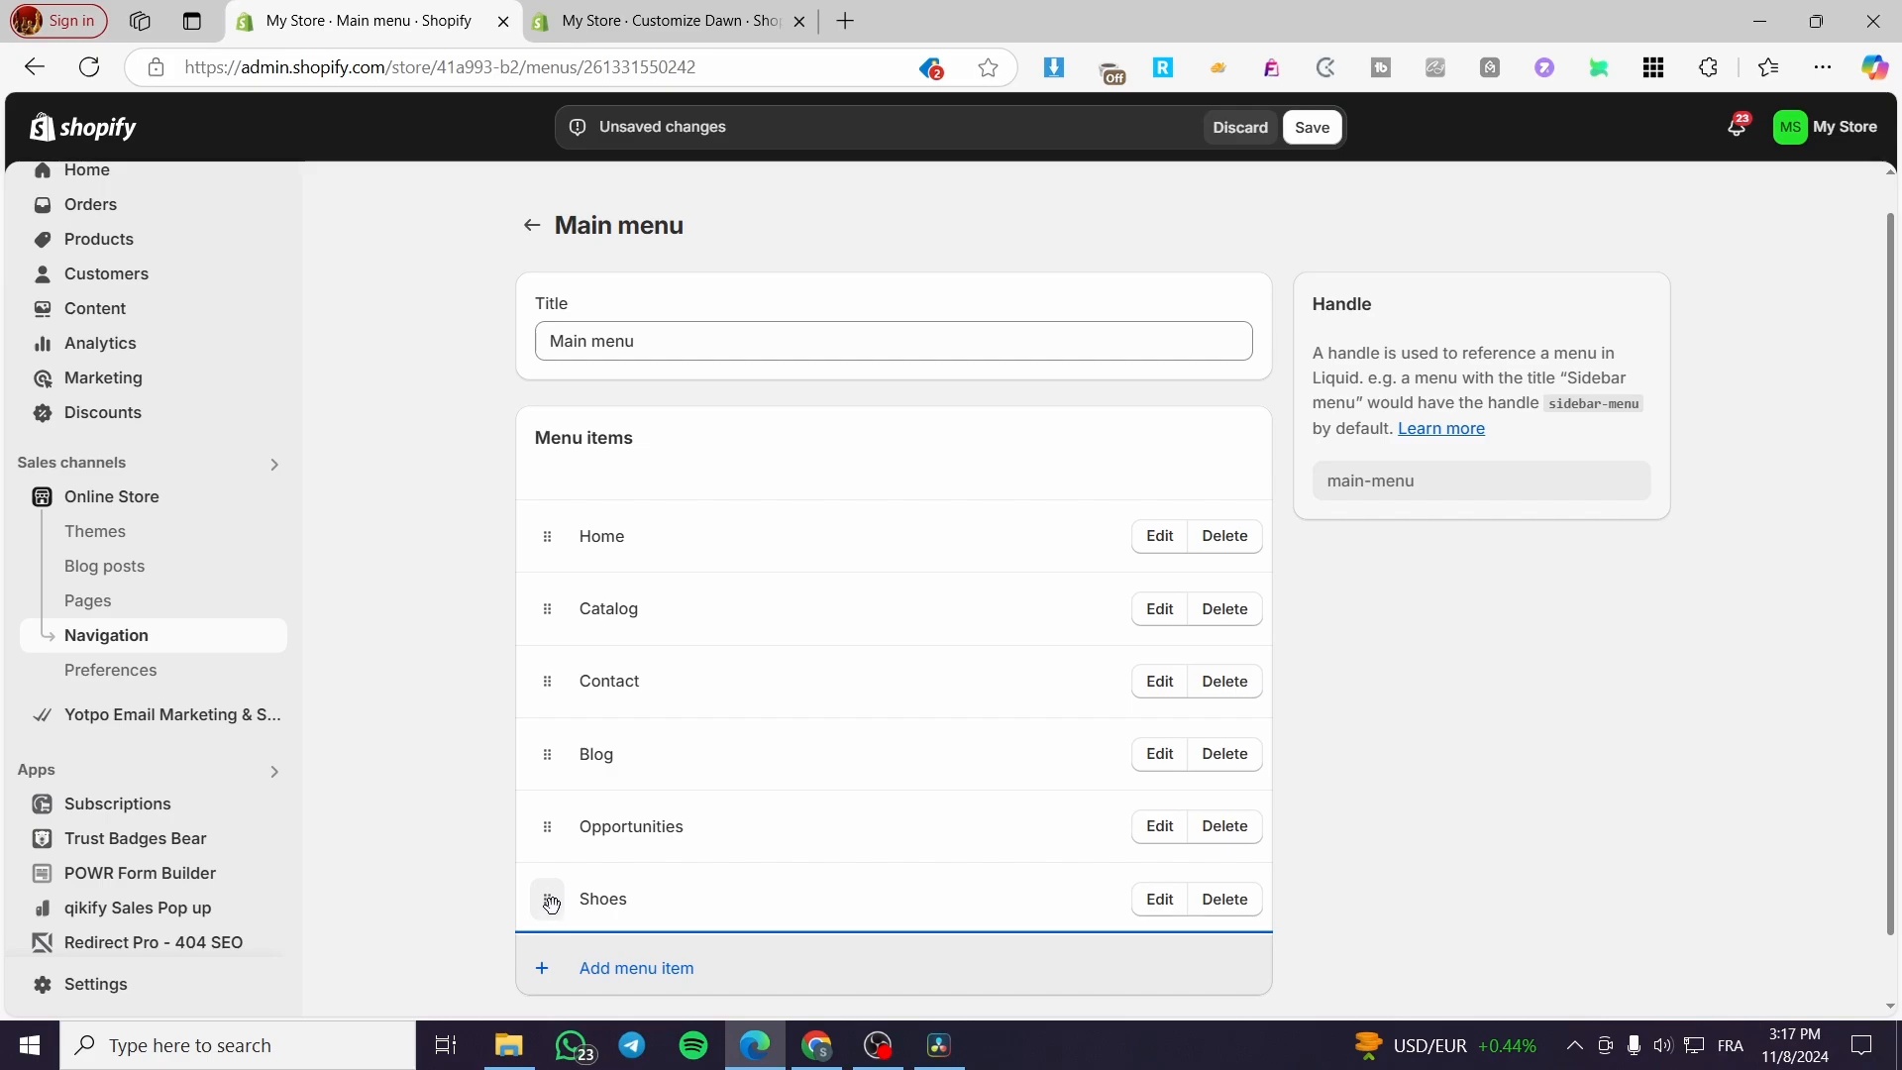
Move the Shoes item up the Main menu and nest it under Catalog.
left_click_drag(548, 902, 548, 732)
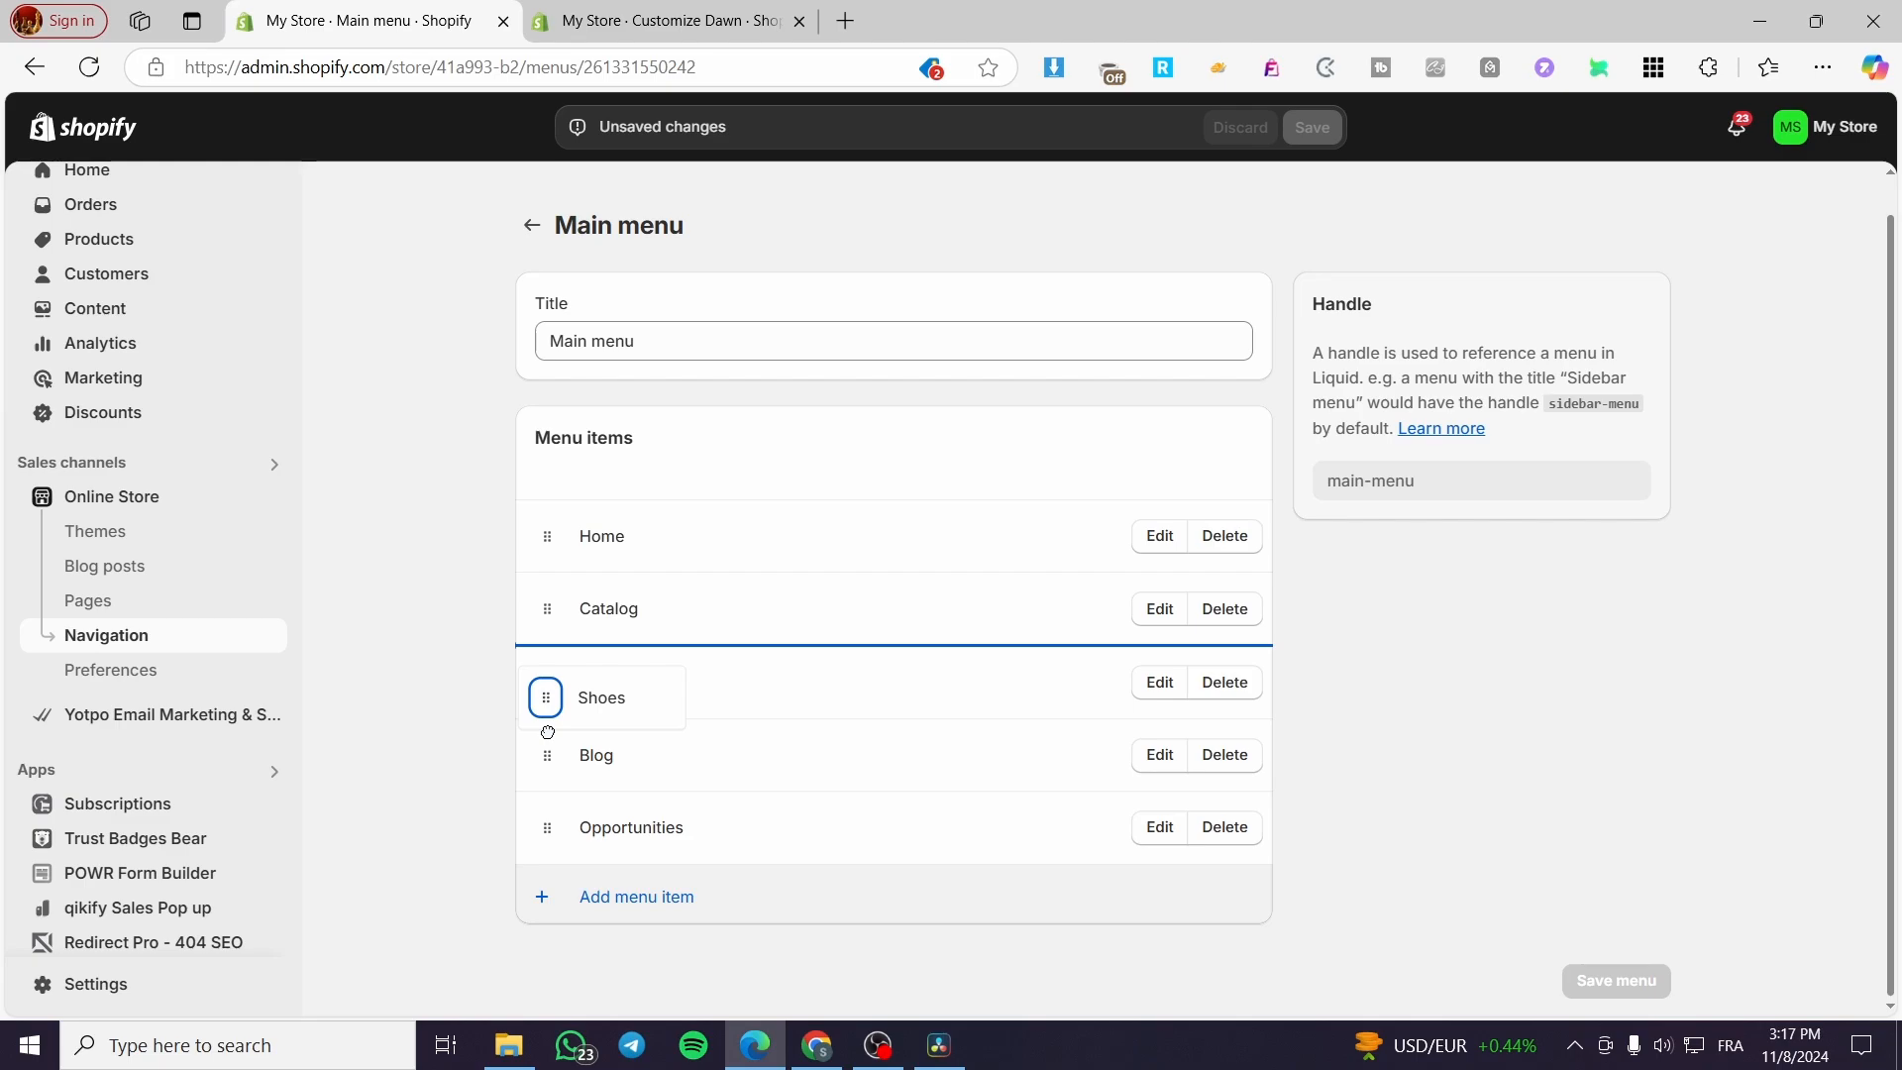
left_click_drag(548, 732, 542, 713)
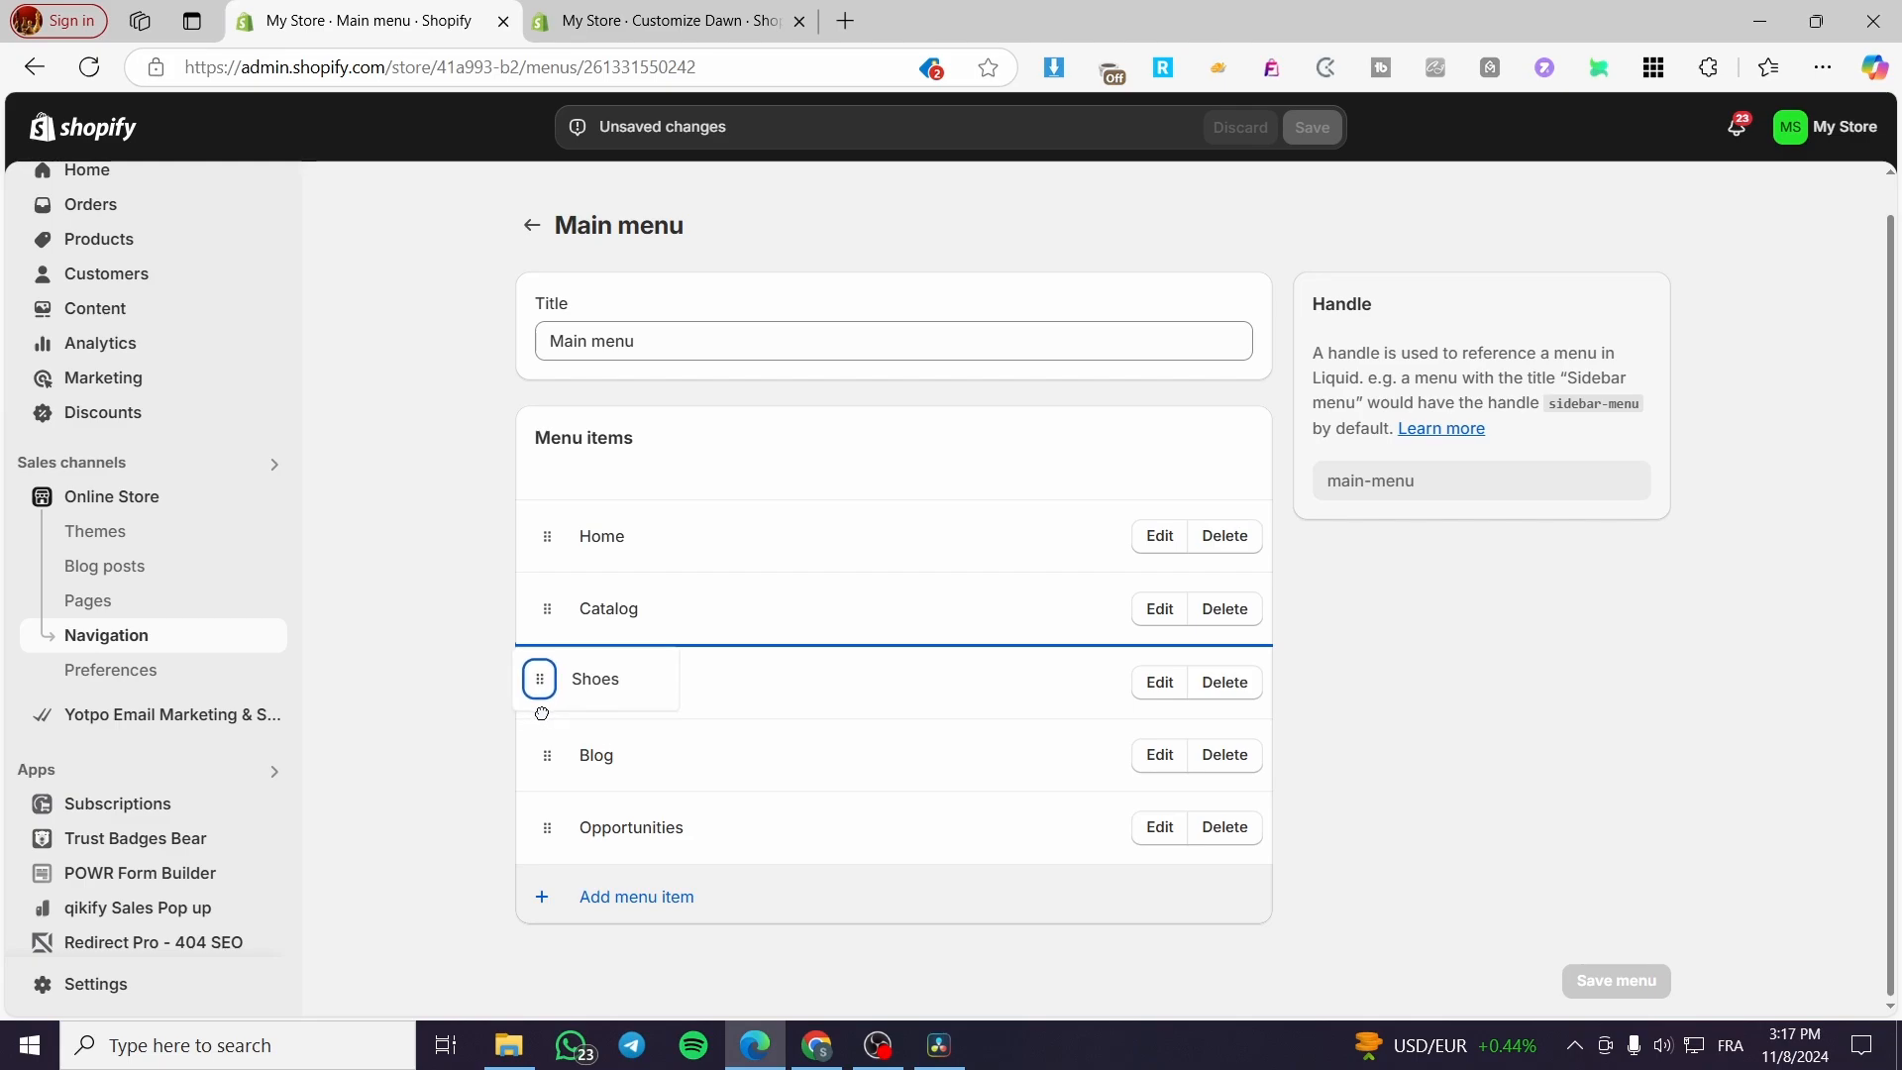
left_click_drag(541, 713, 632, 710)
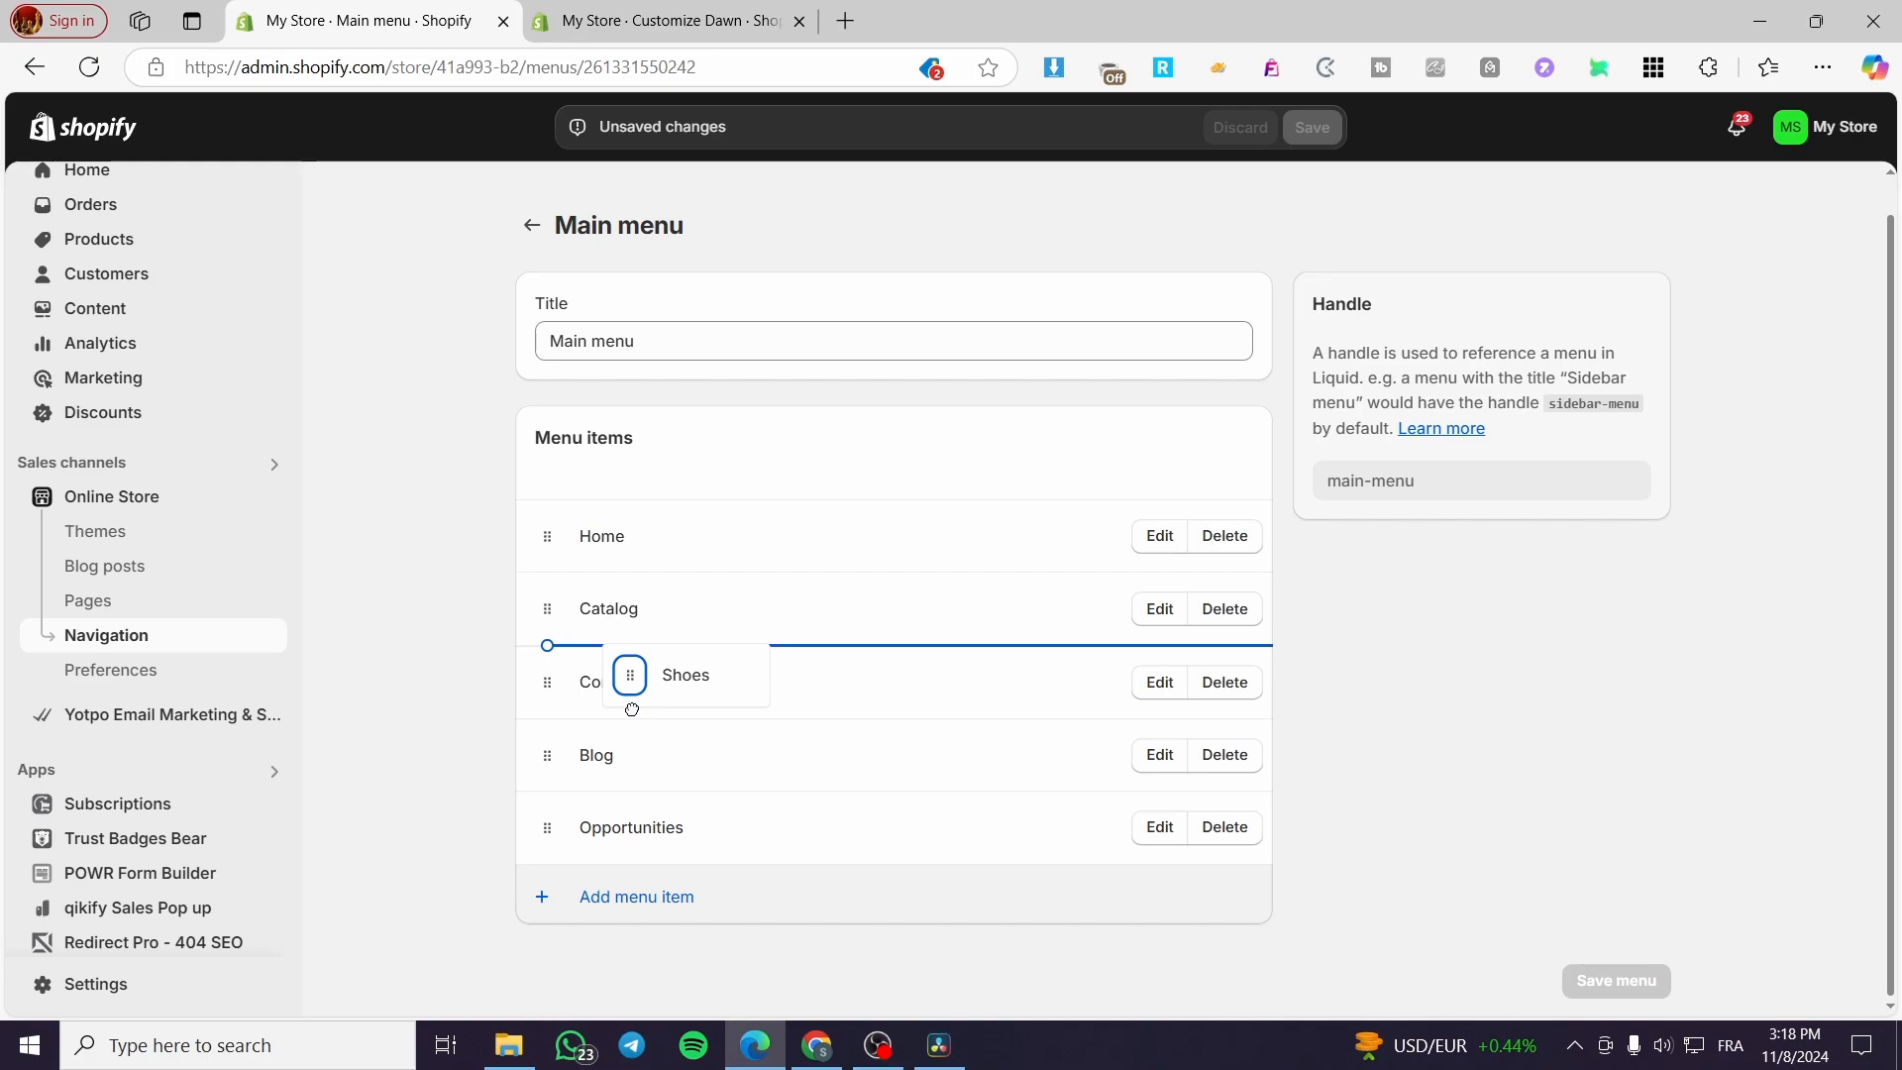
left_click_drag(632, 709, 637, 715)
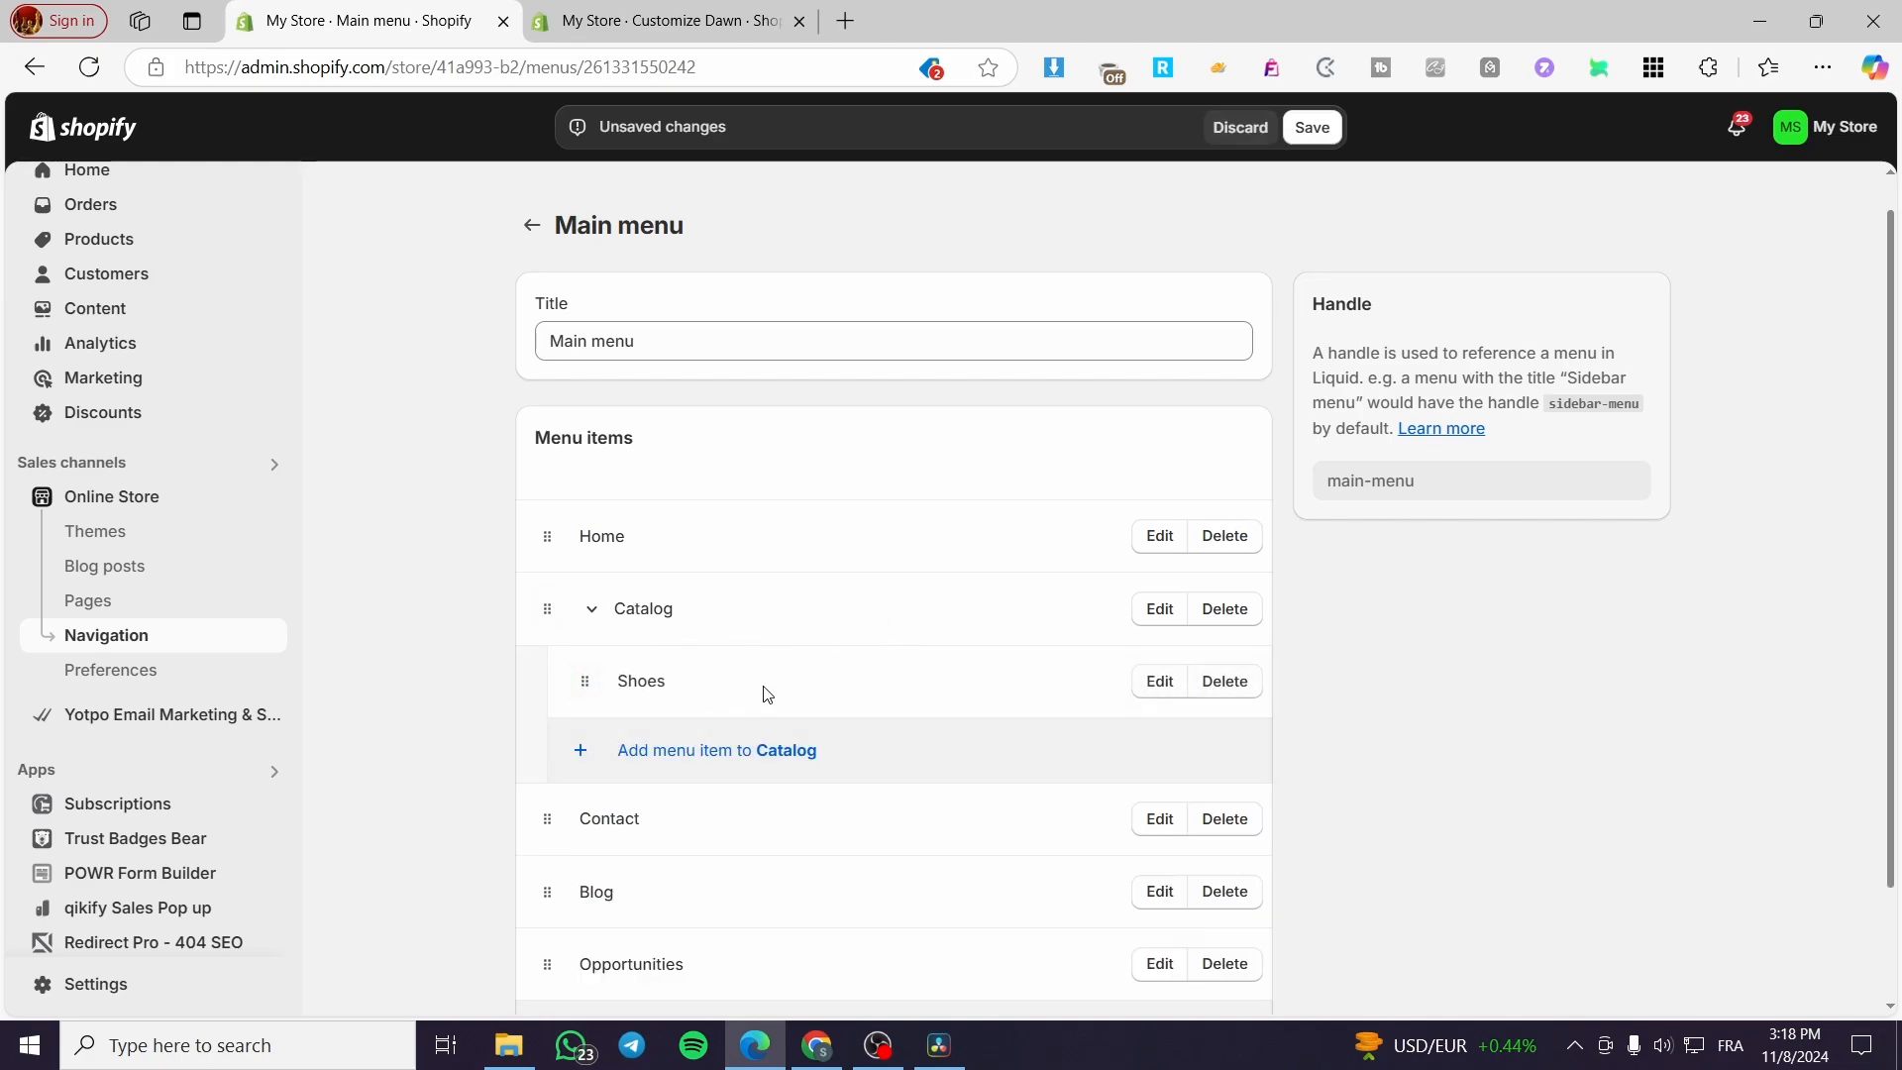
Add a menu item named Shirts linked to the Shirt collection and nest it under Catalog below Shoes.
scroll(1055, 737, "down", 2)
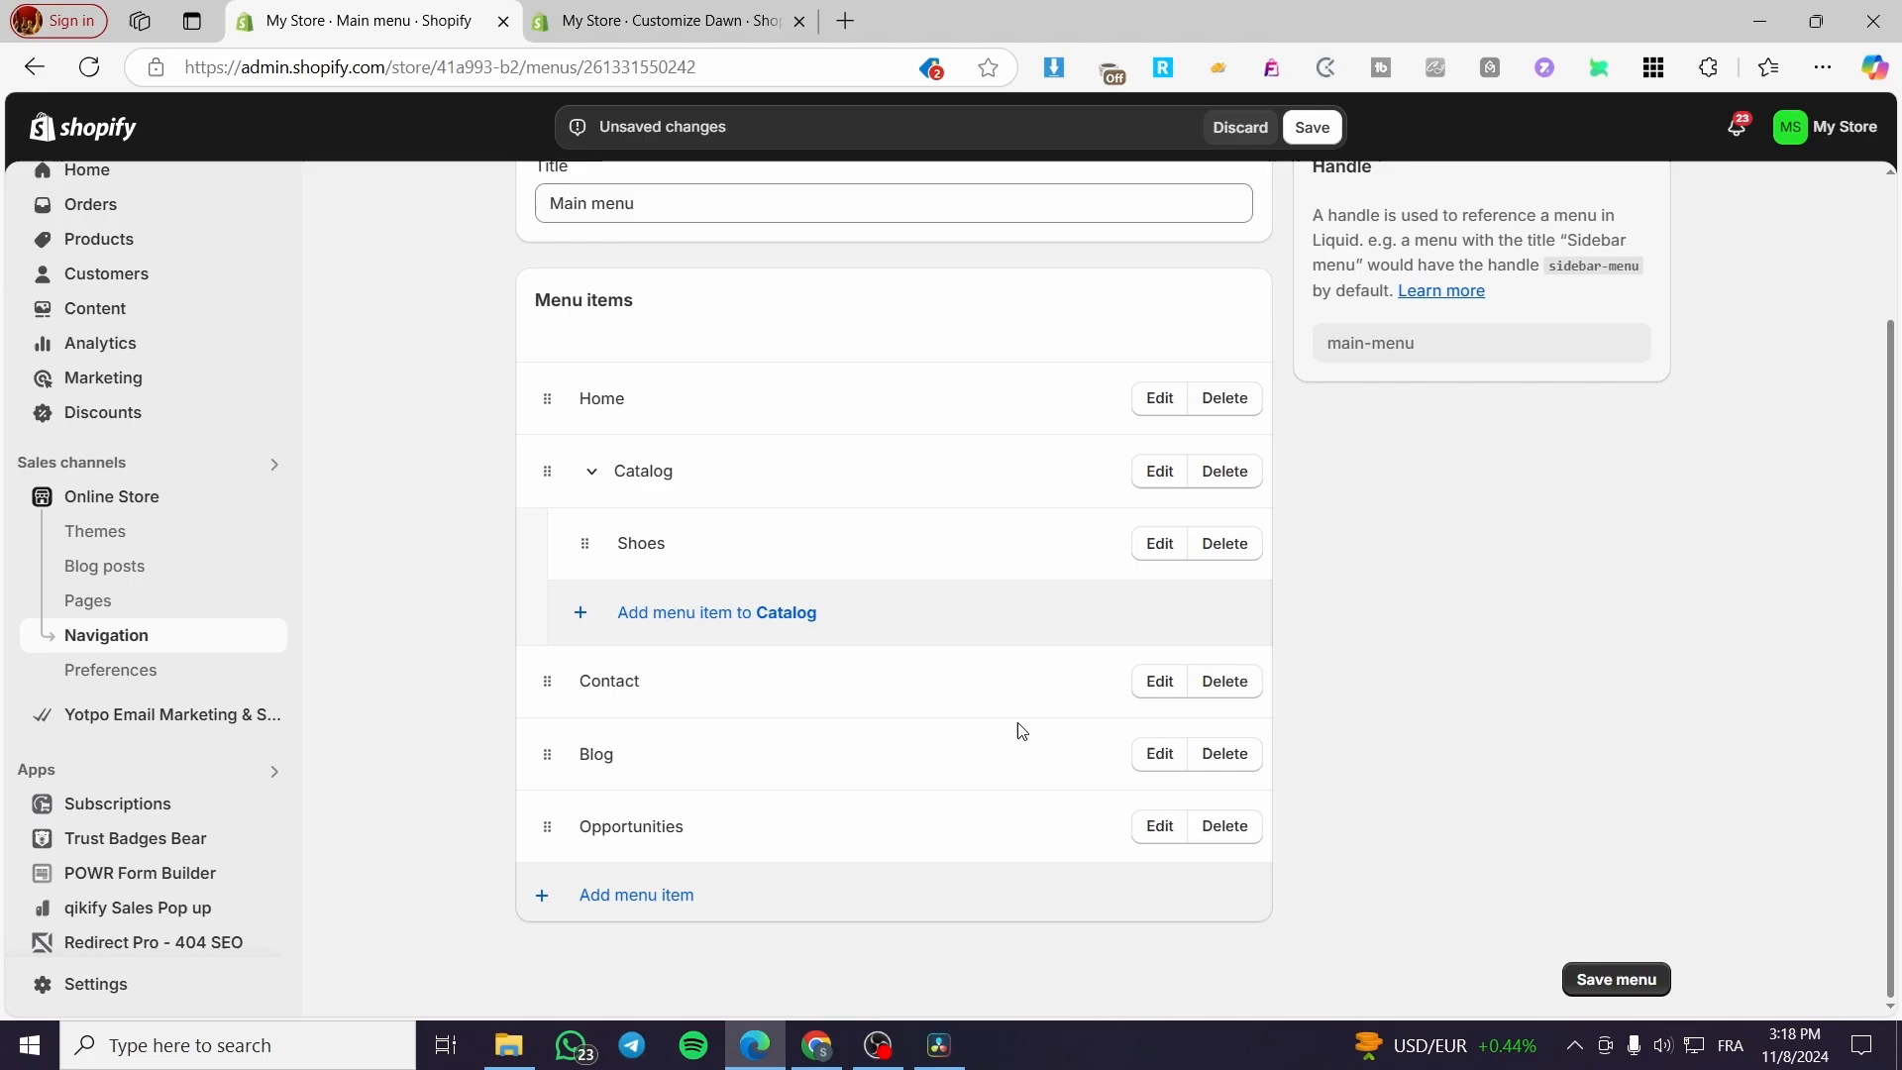
left_click(634, 897)
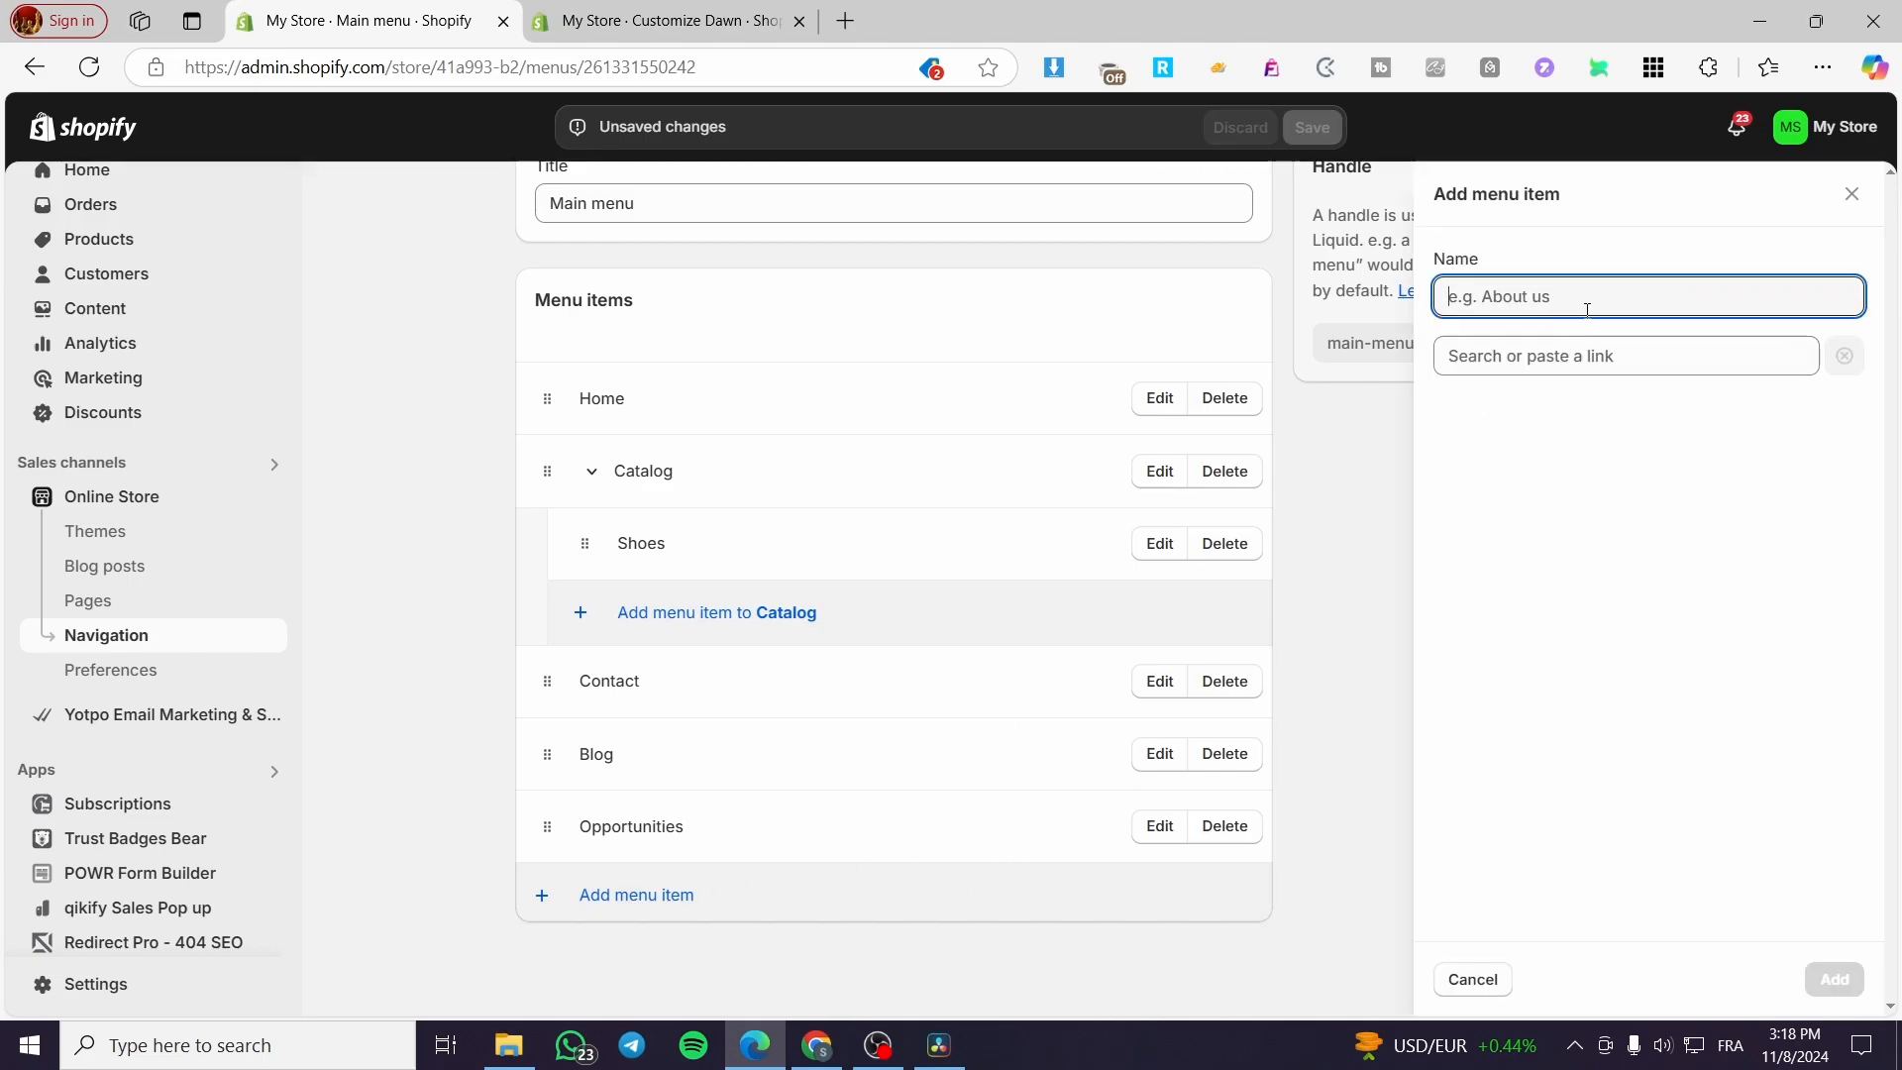
type("Shierts")
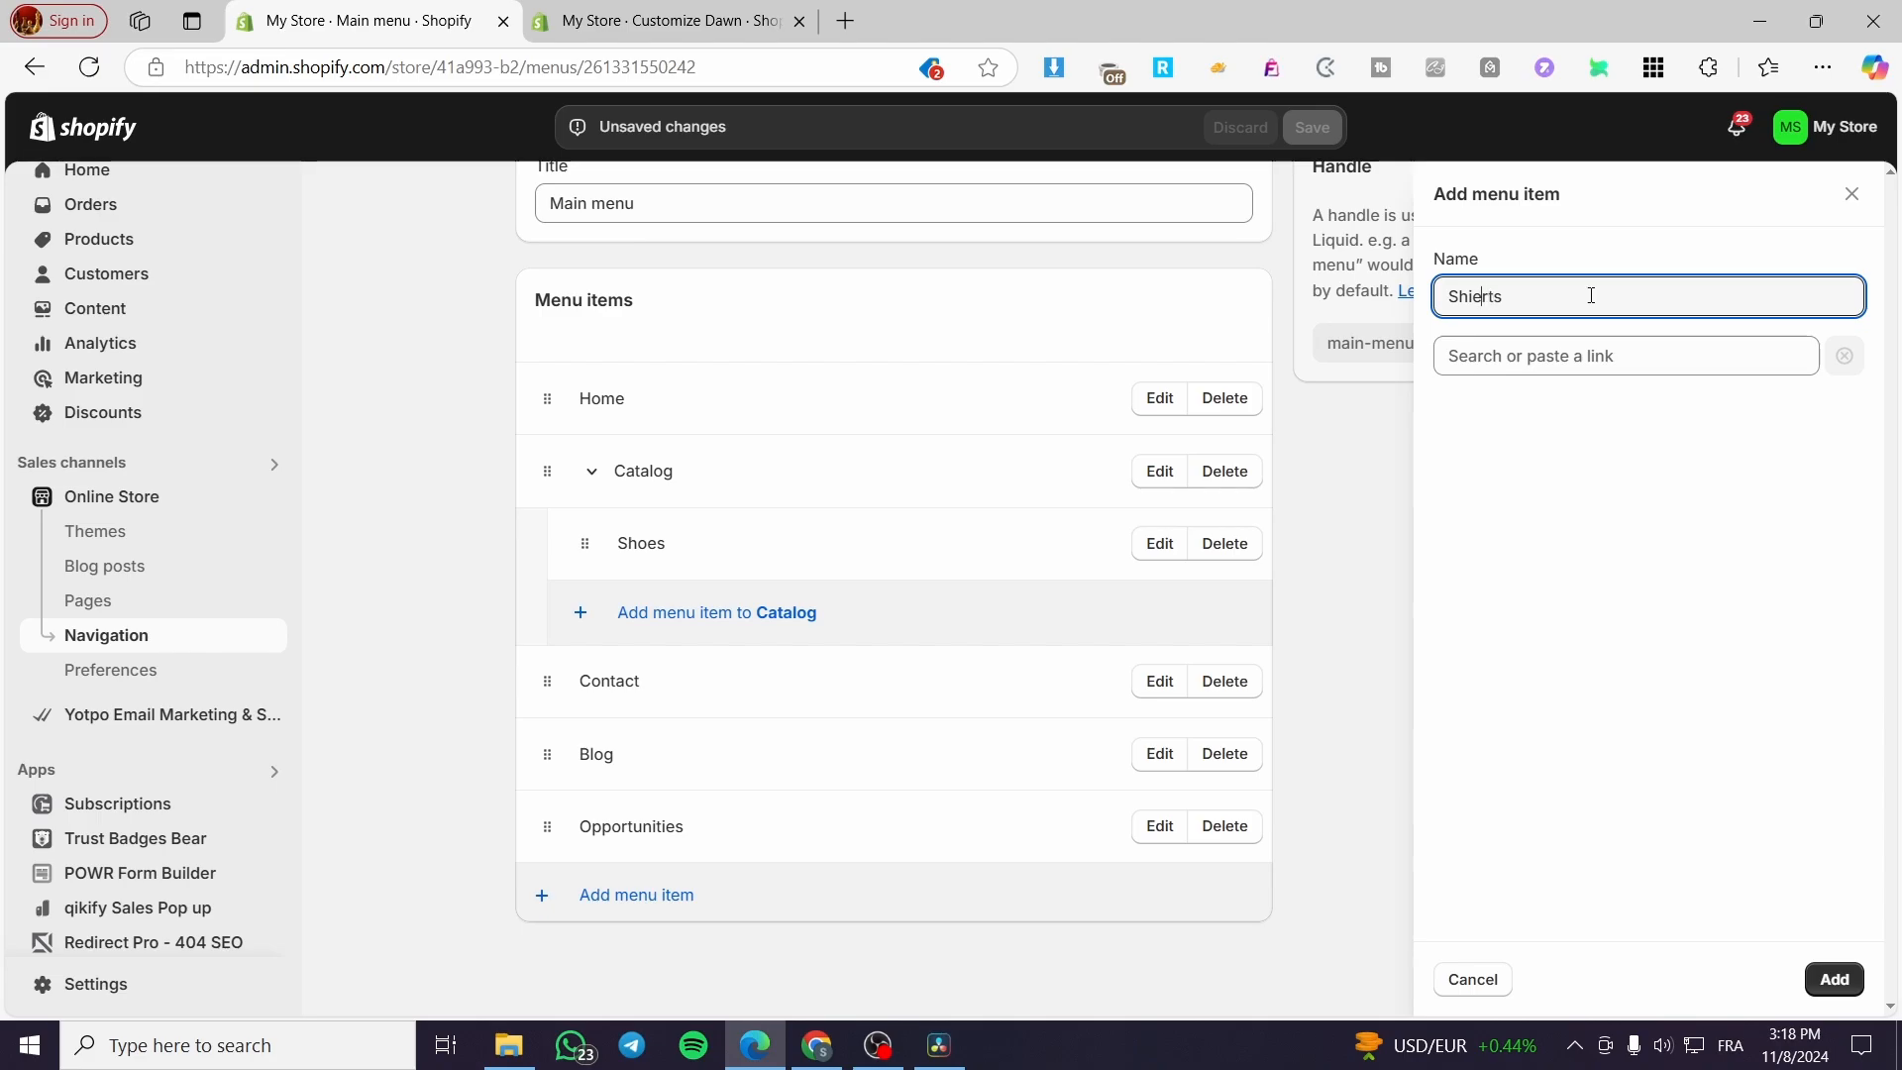
left_click(1548, 358)
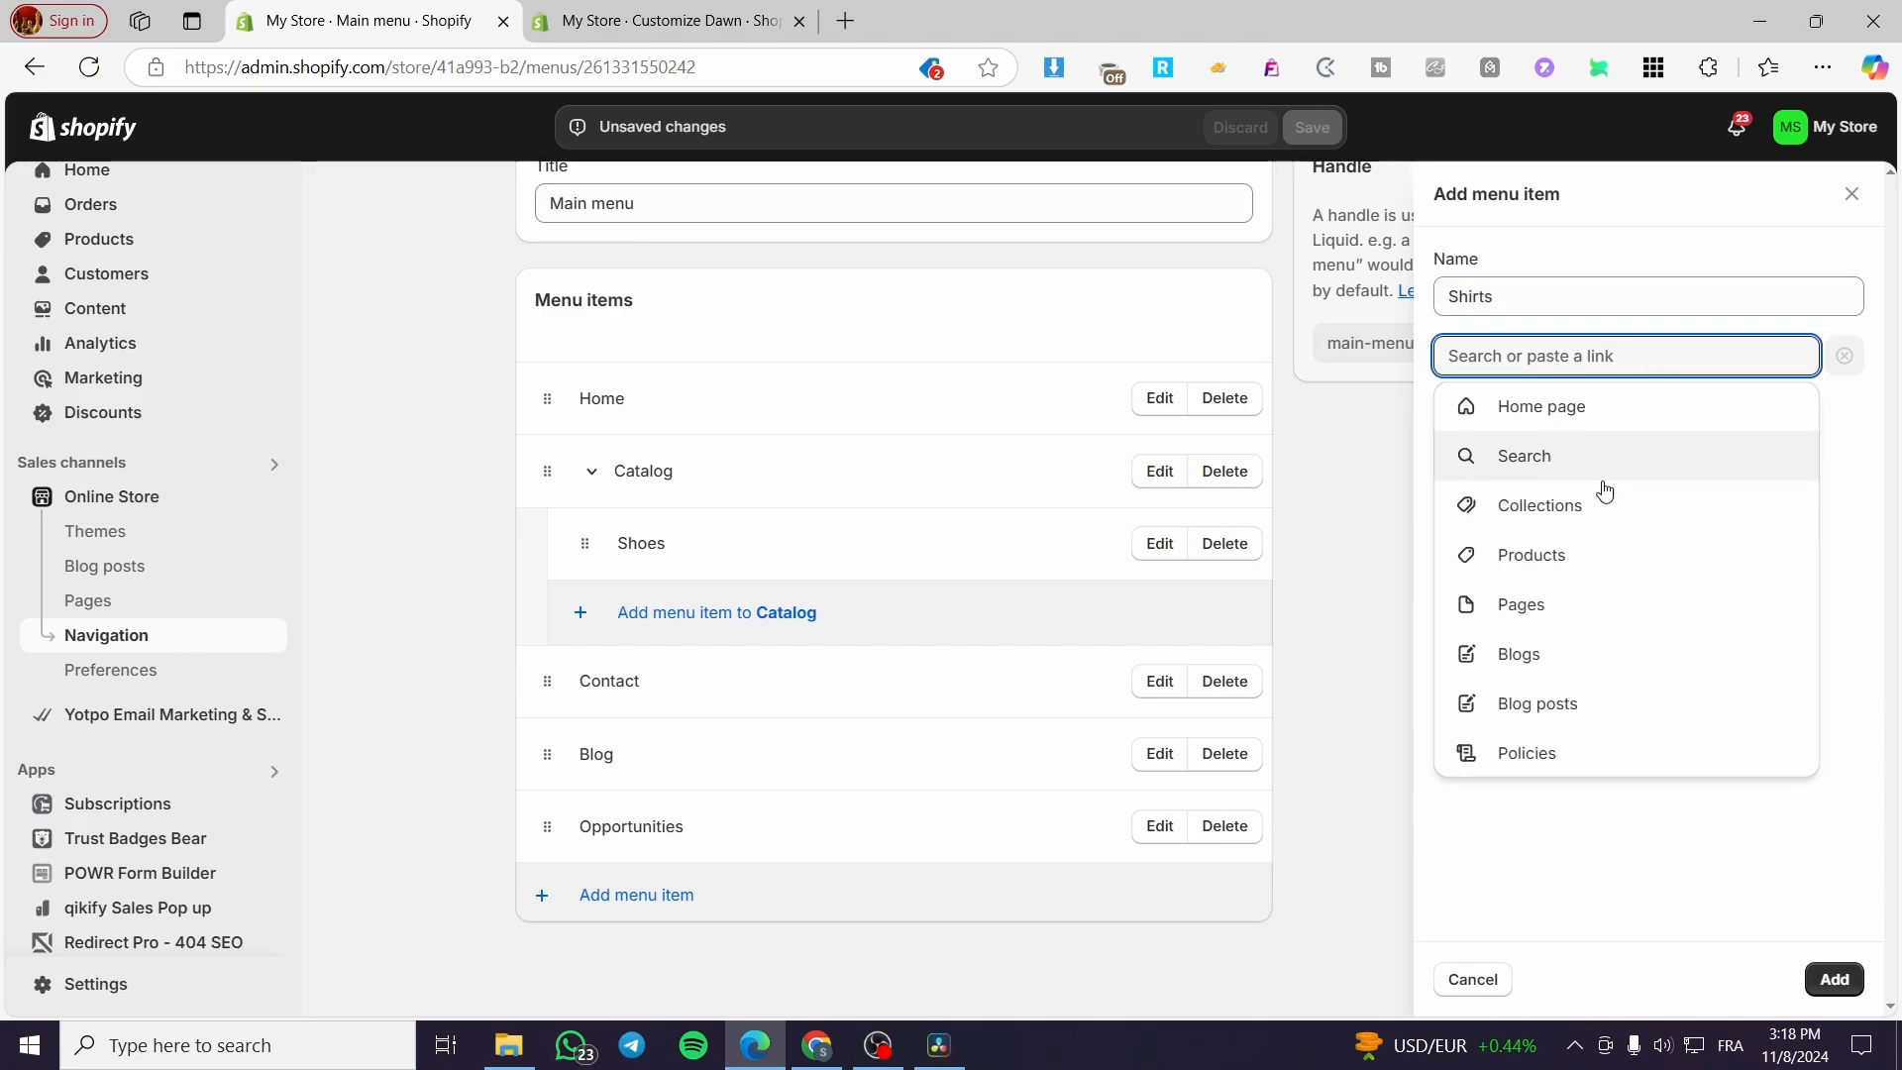
left_click(1628, 573)
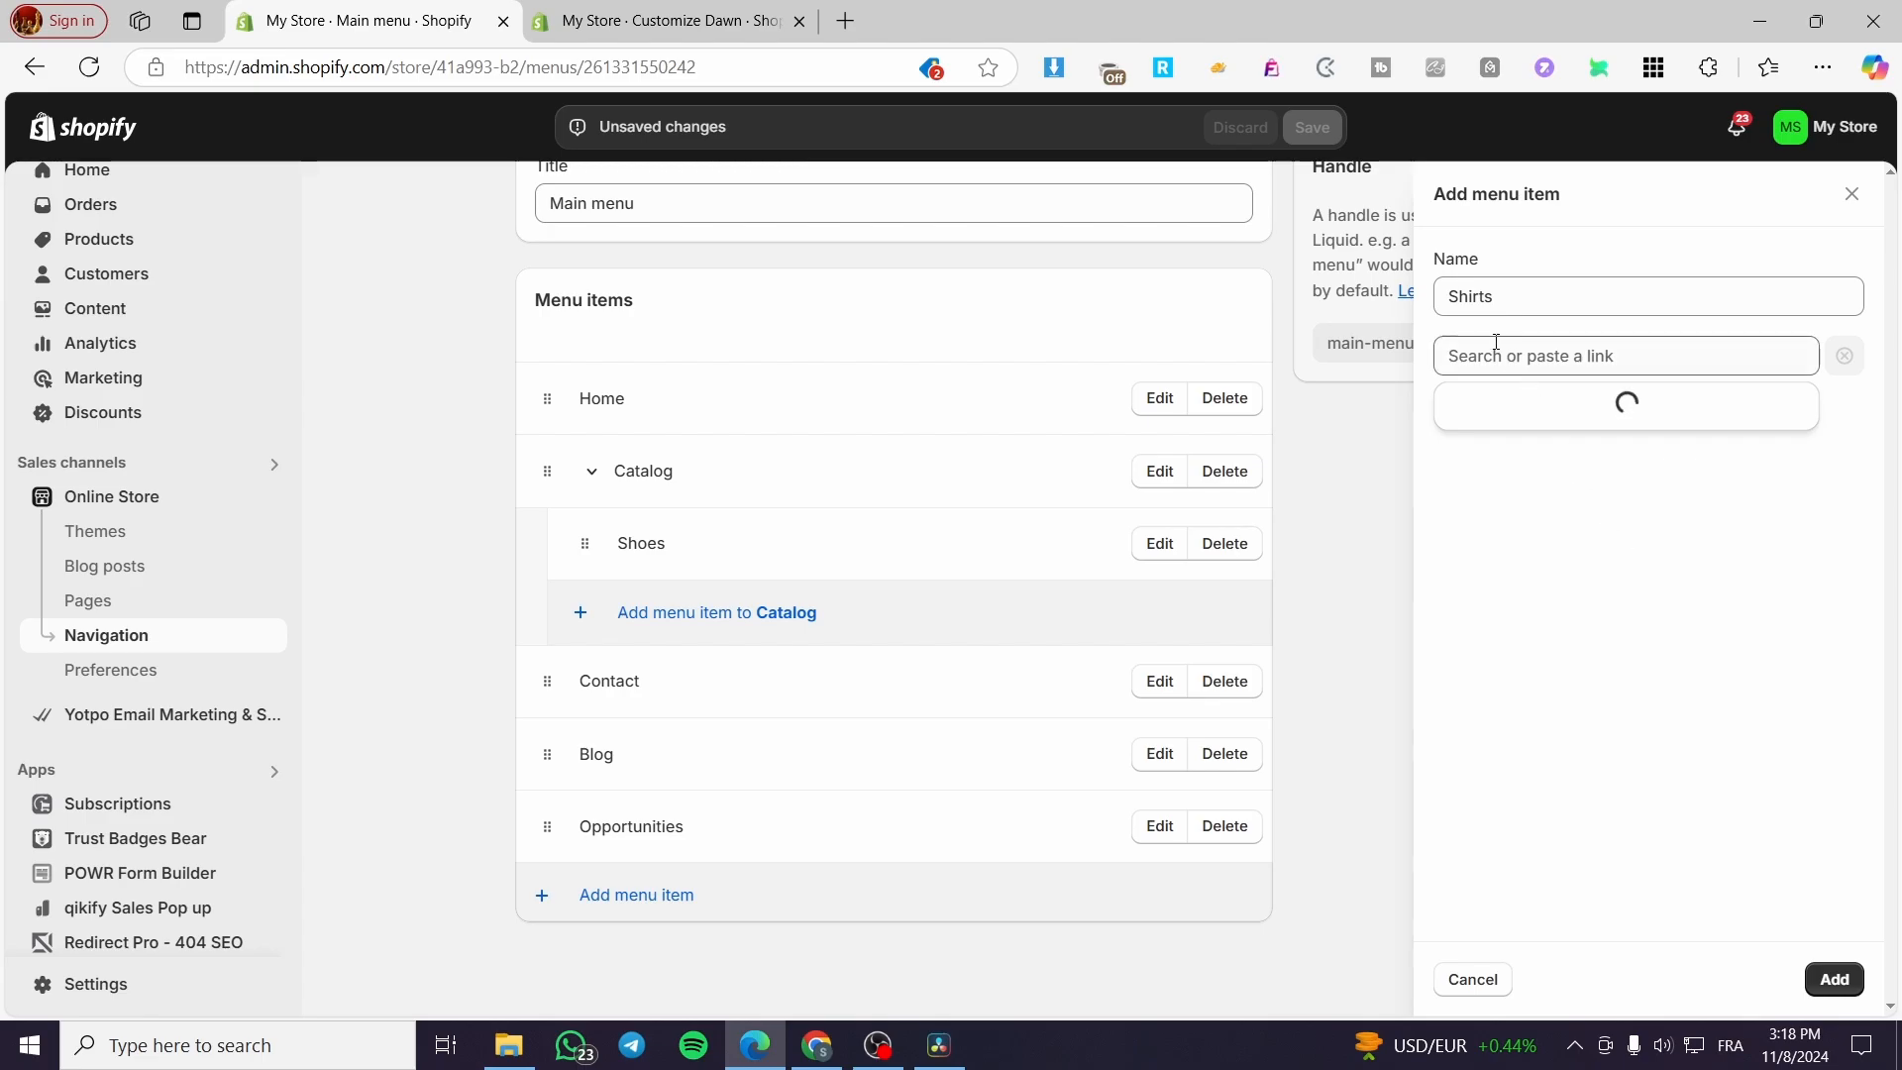
left_click(1464, 405)
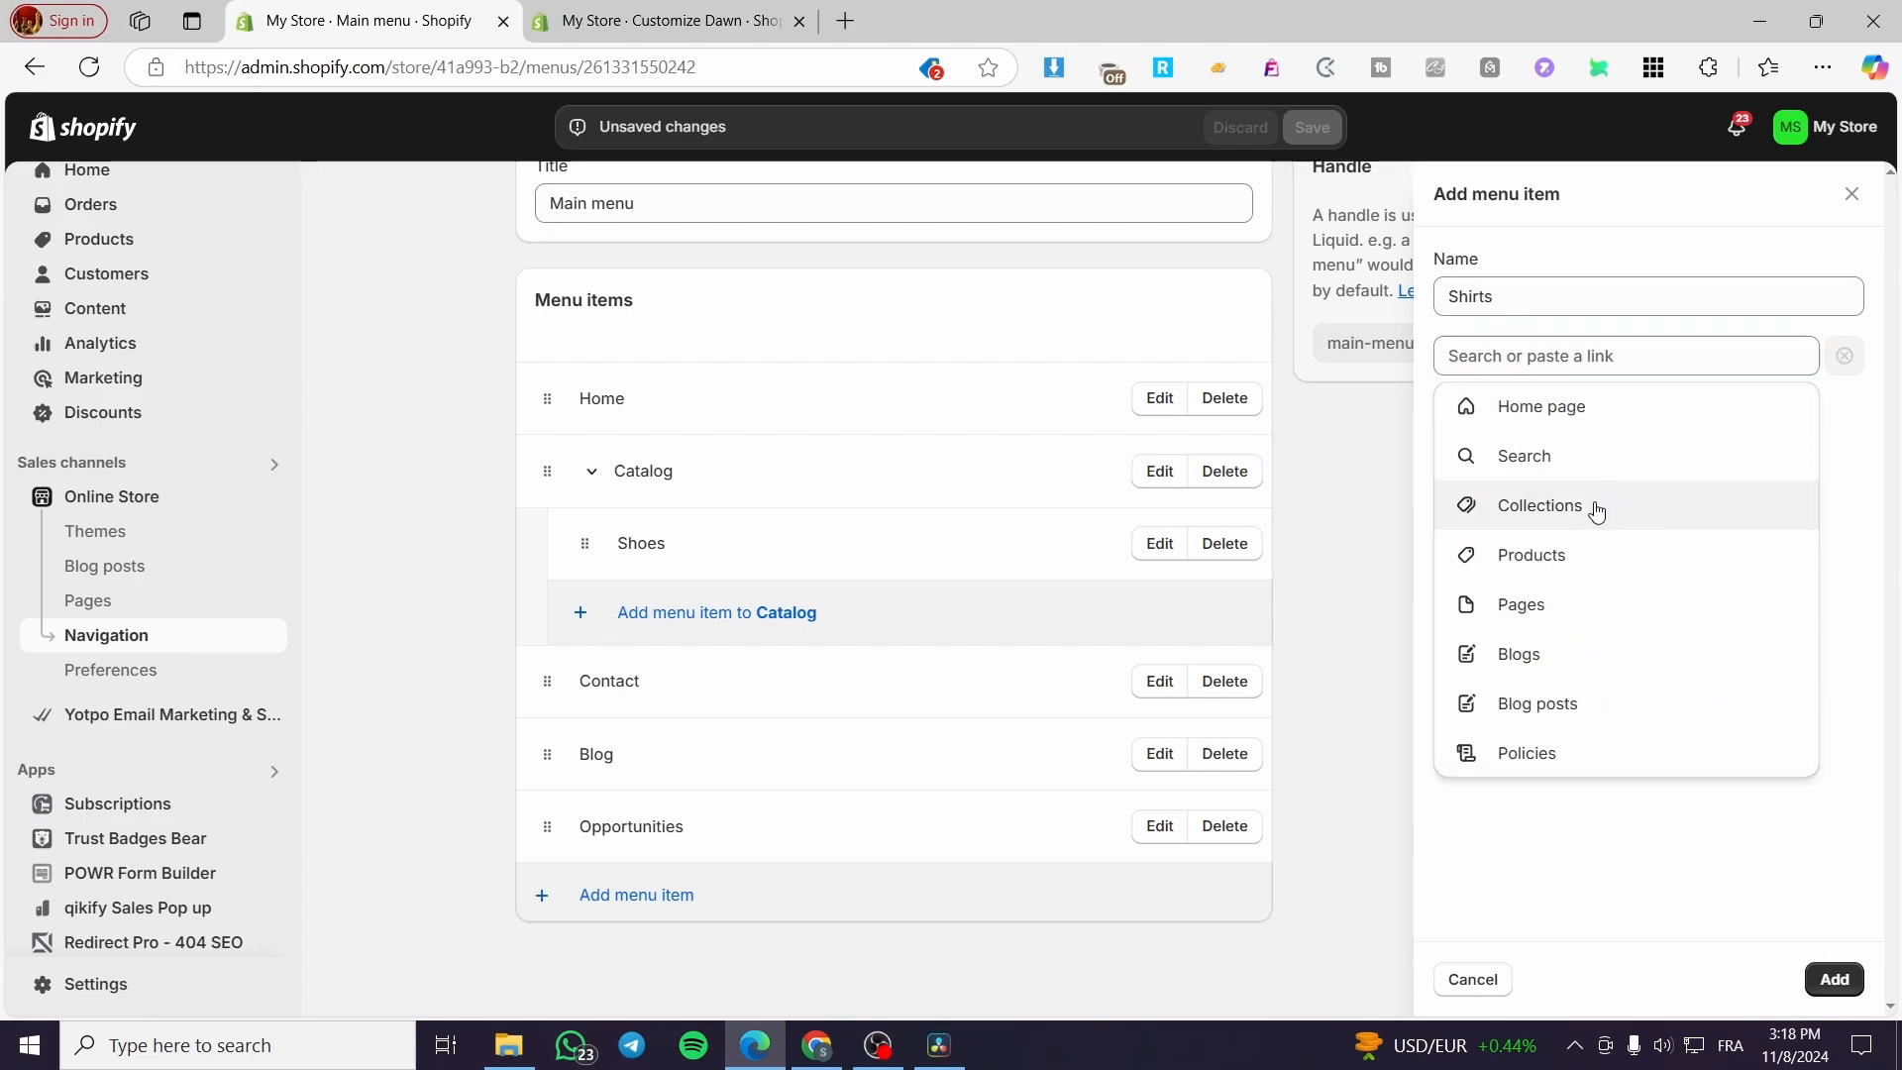
left_click(1593, 507)
left_click(1563, 649)
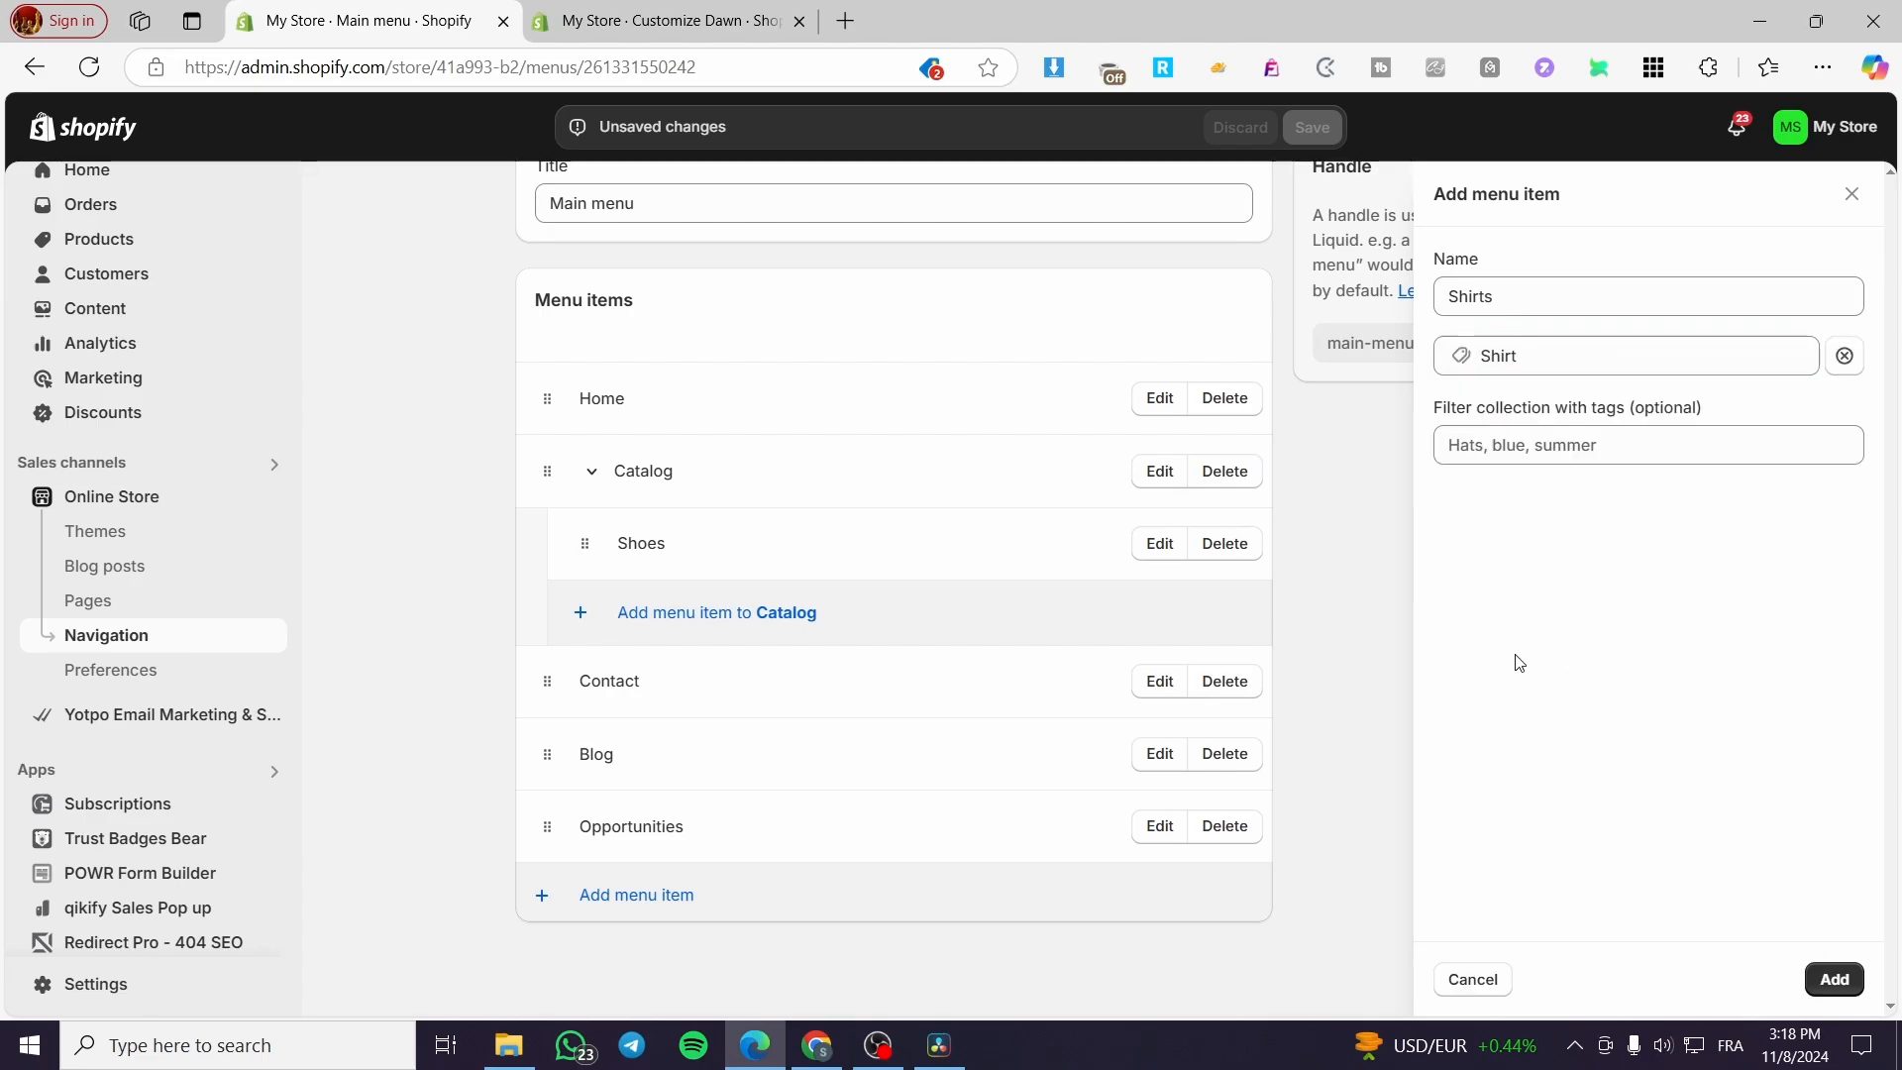
left_click(1853, 984)
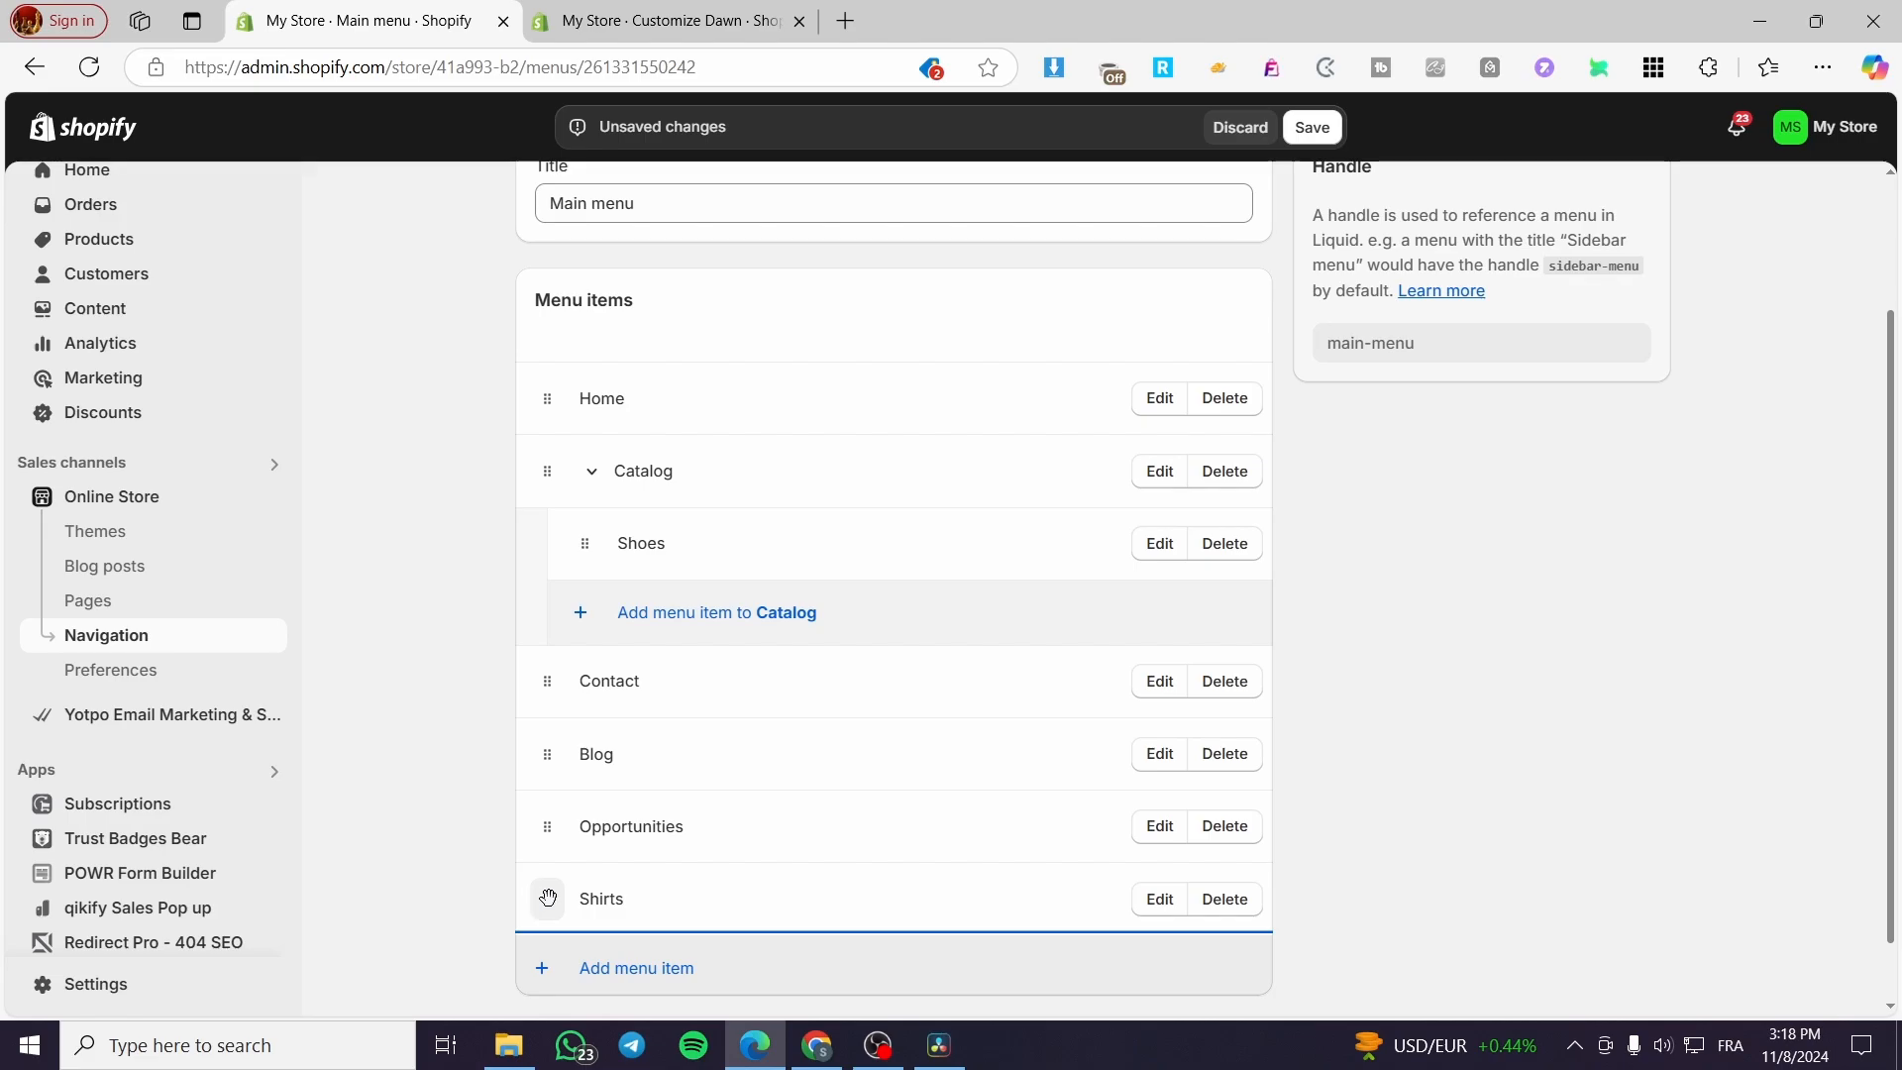
left_click_drag(548, 898, 580, 615)
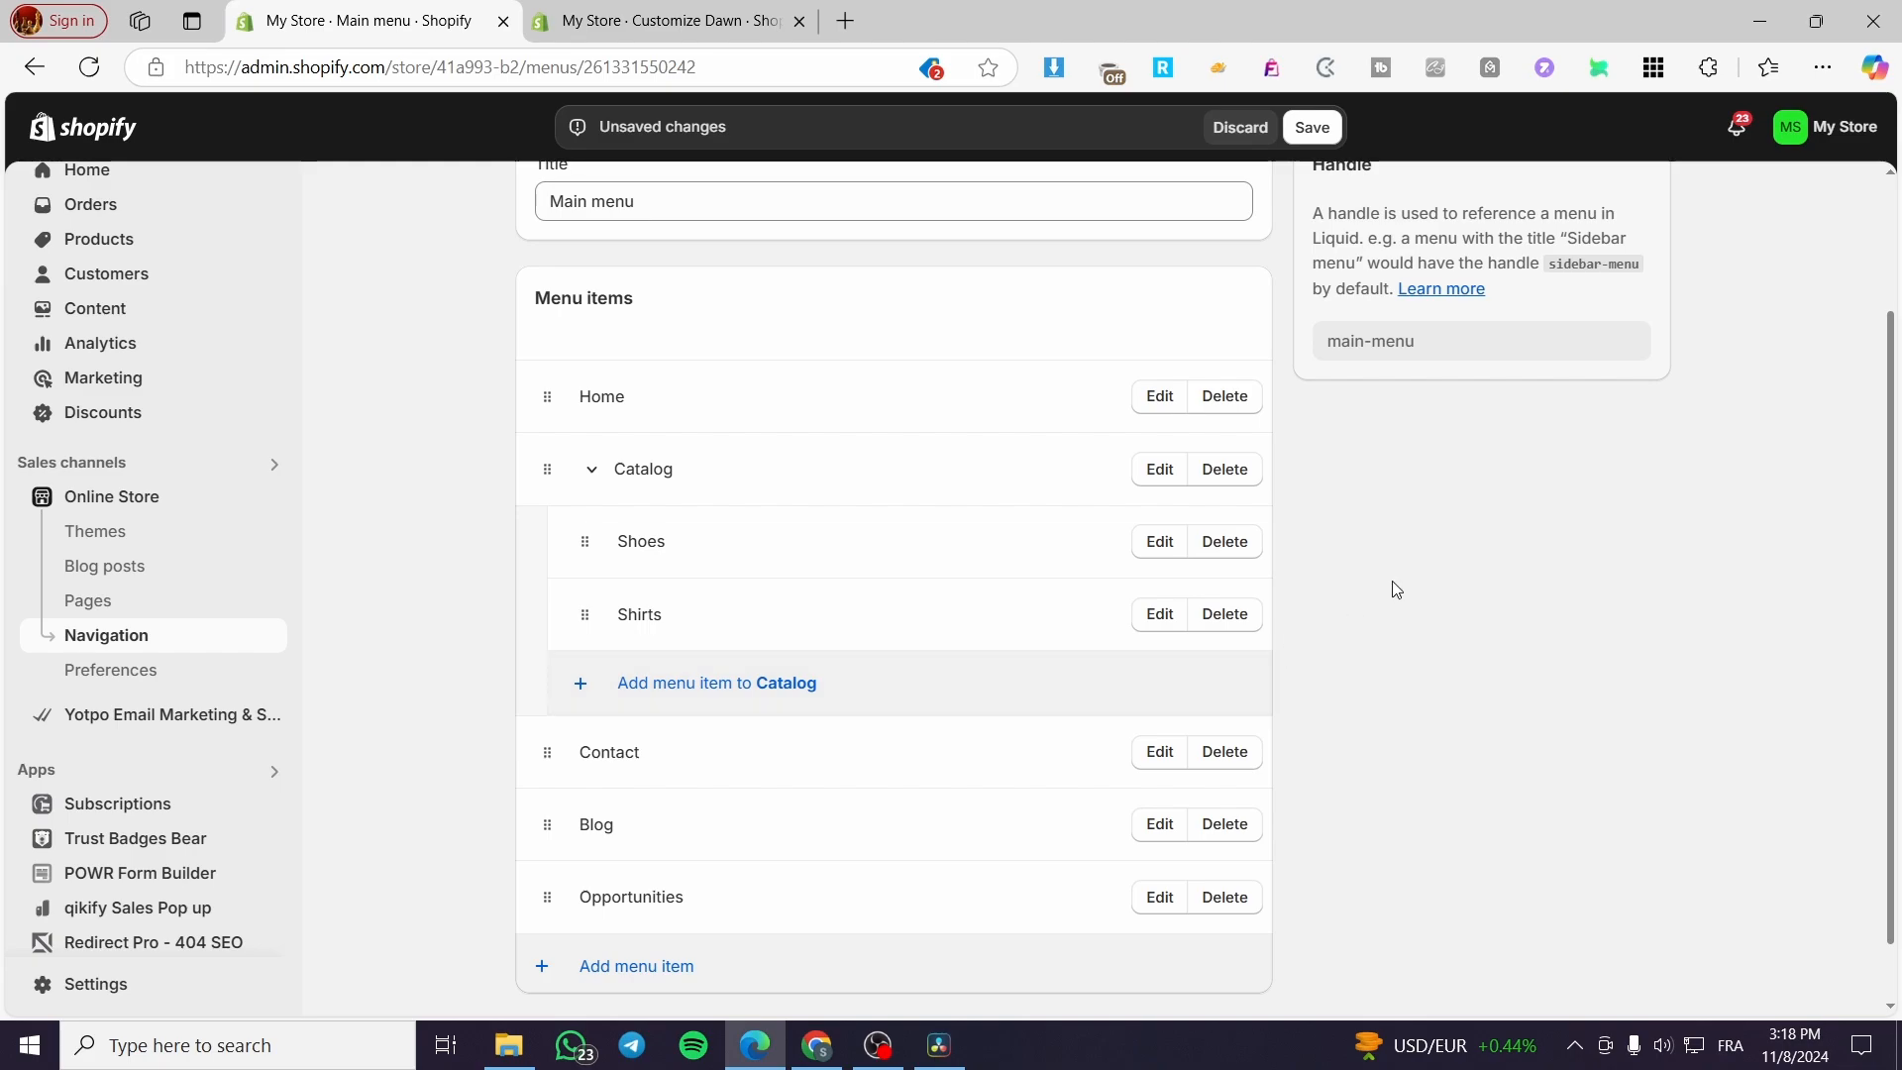
key("Tab")
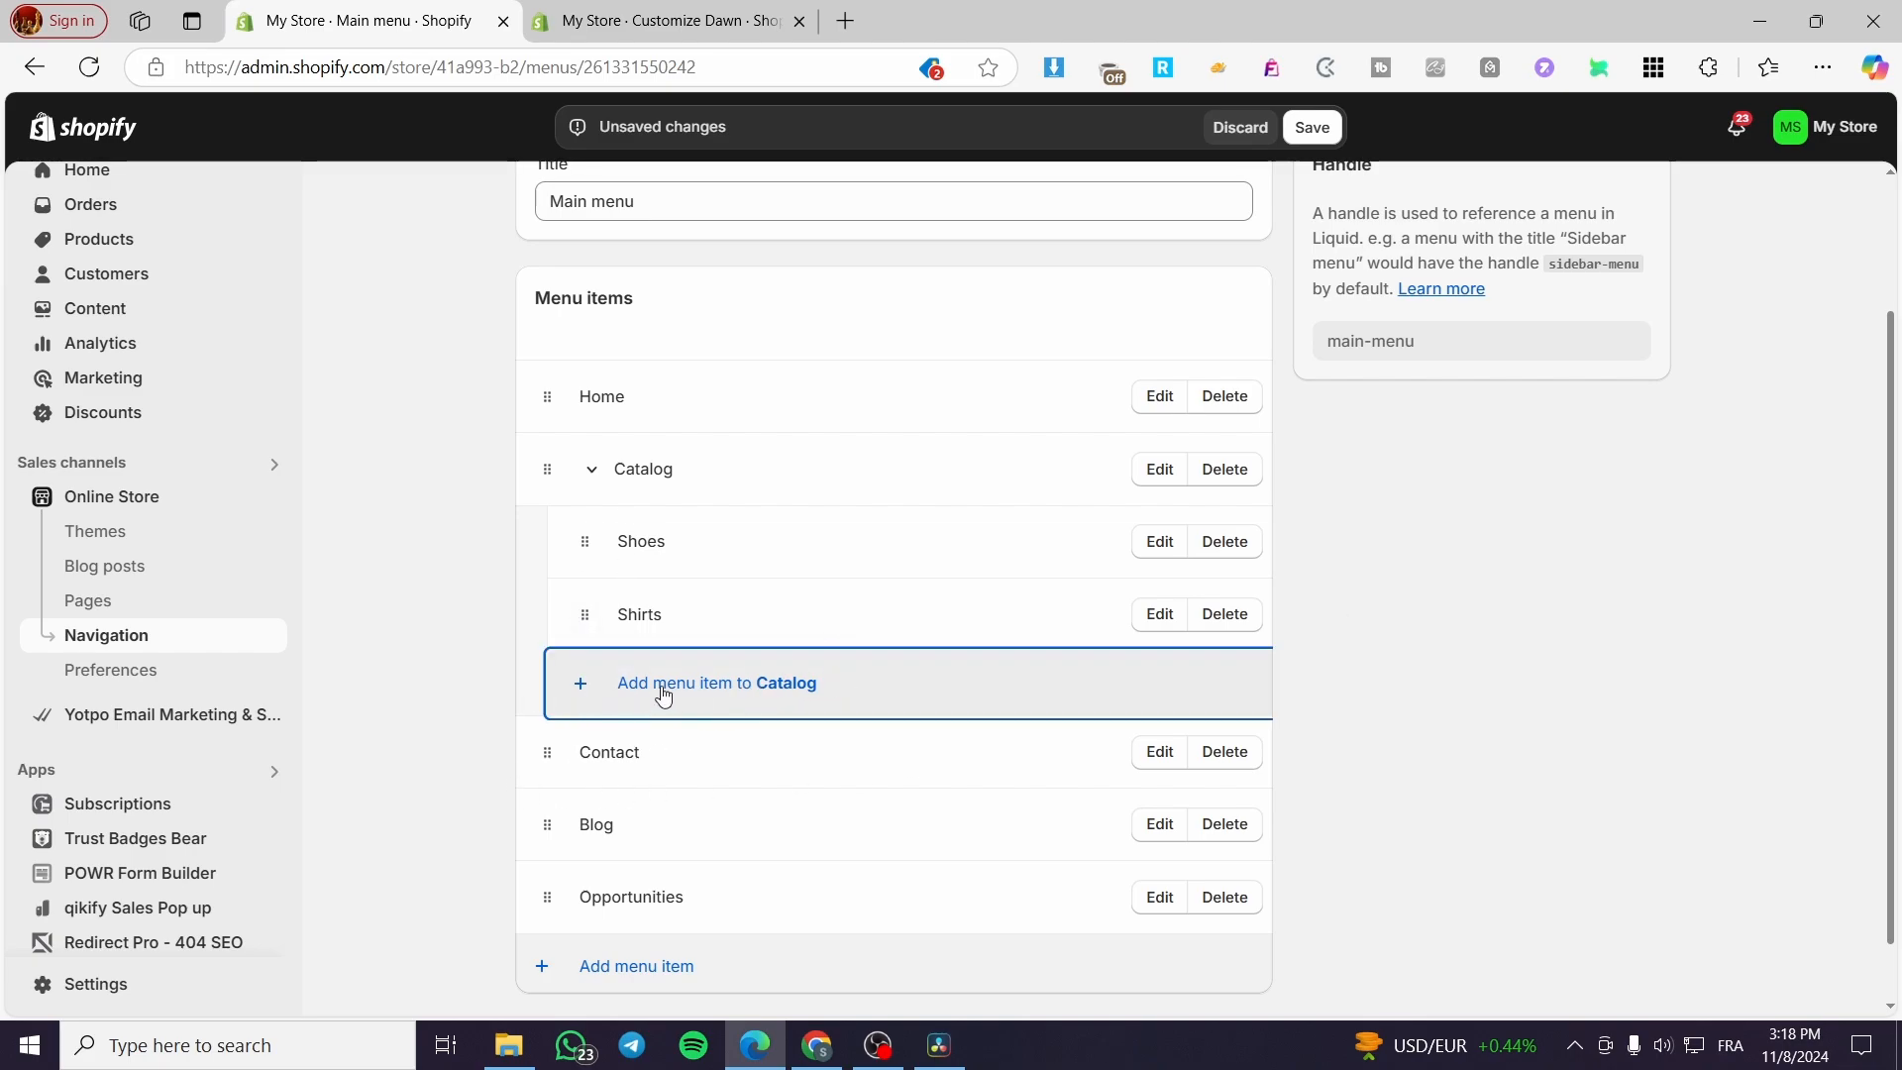
left_click(741, 692)
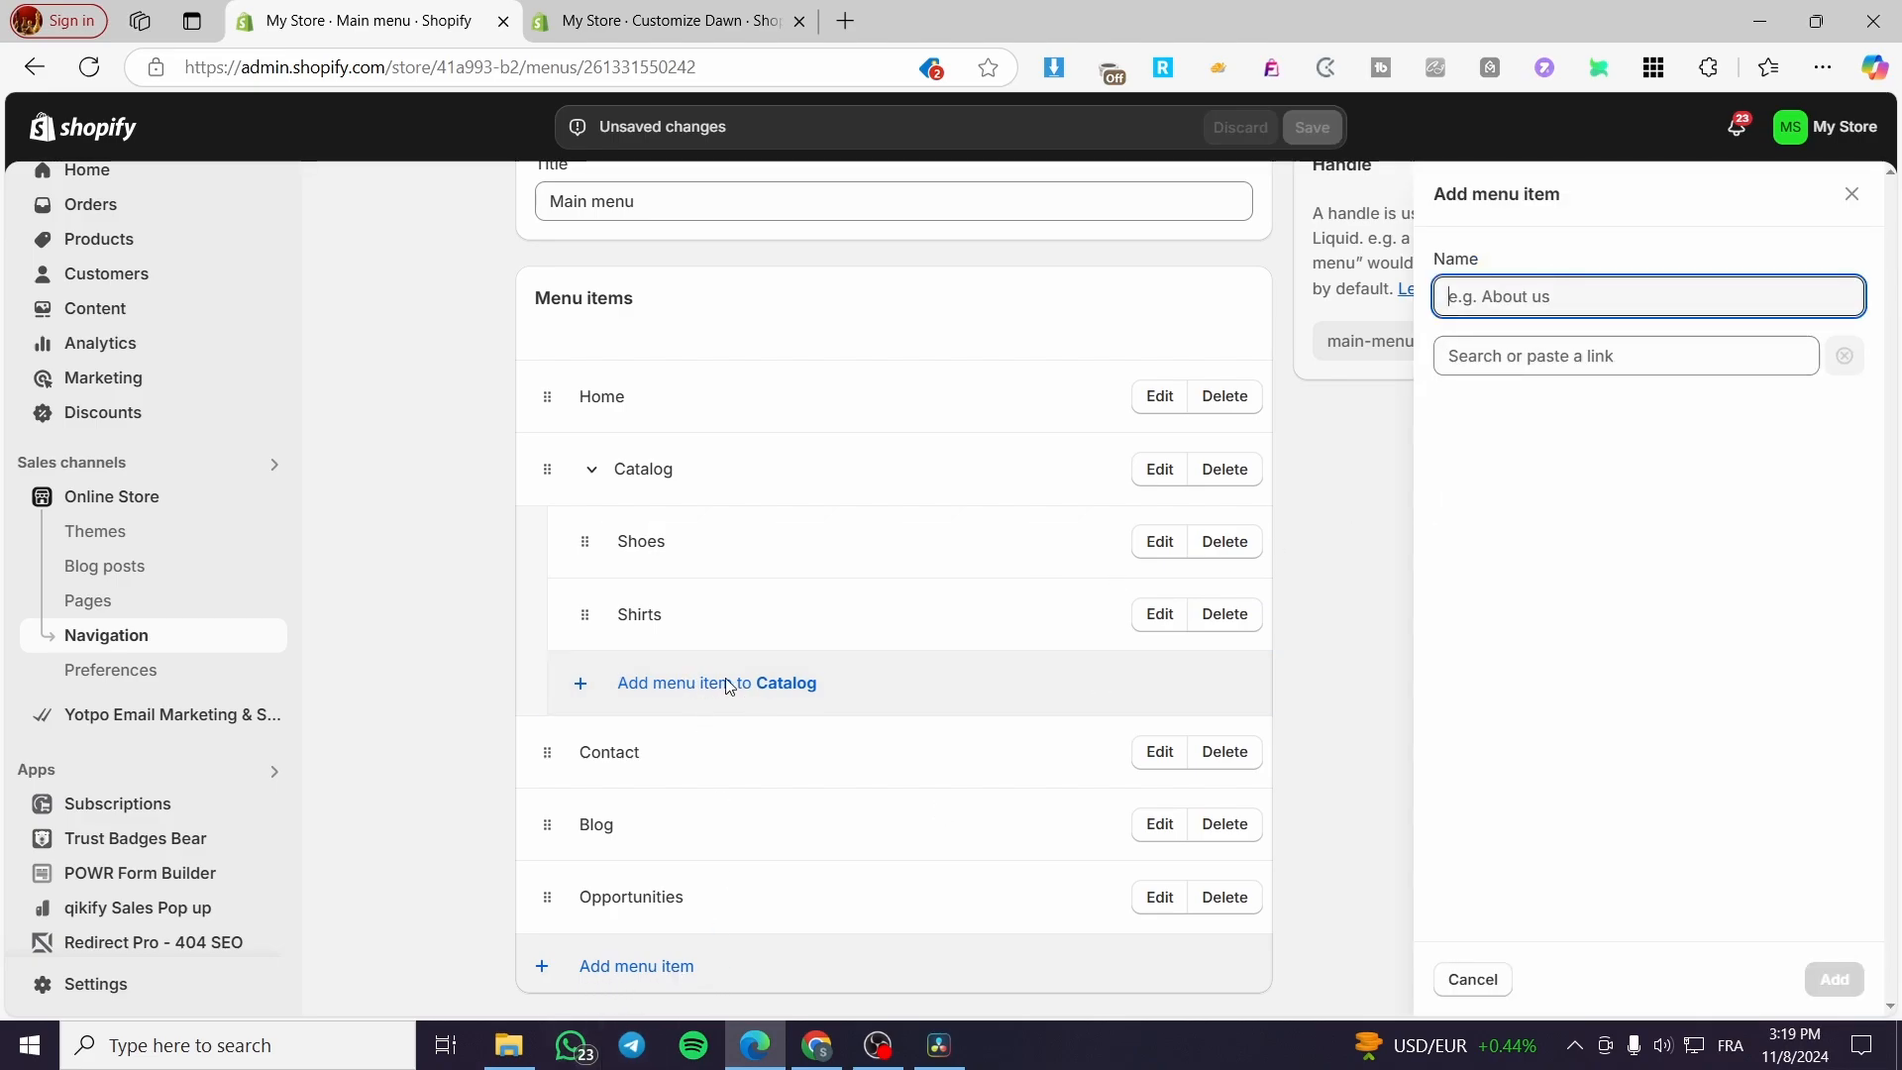
left_click(1851, 194)
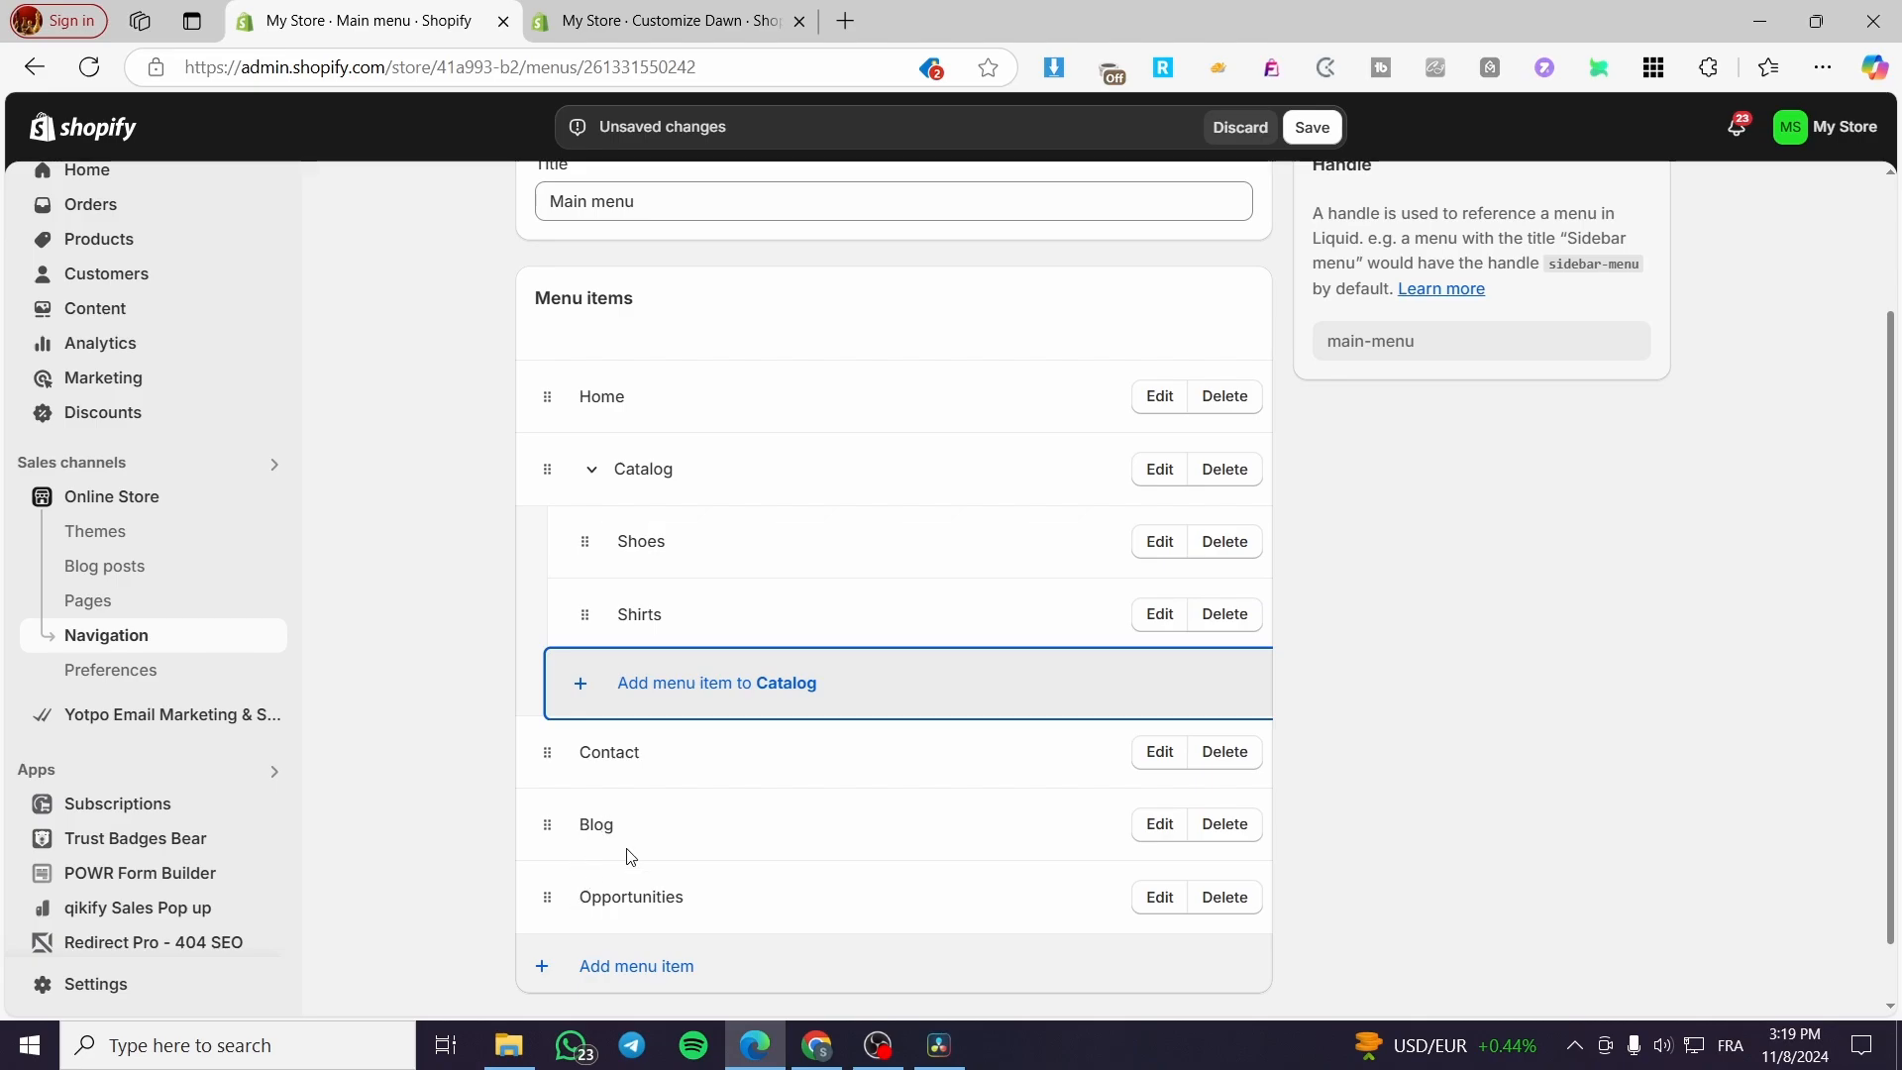
Add a menu item named News linked to the News blog and nest it under Blog.
left_click(577, 966)
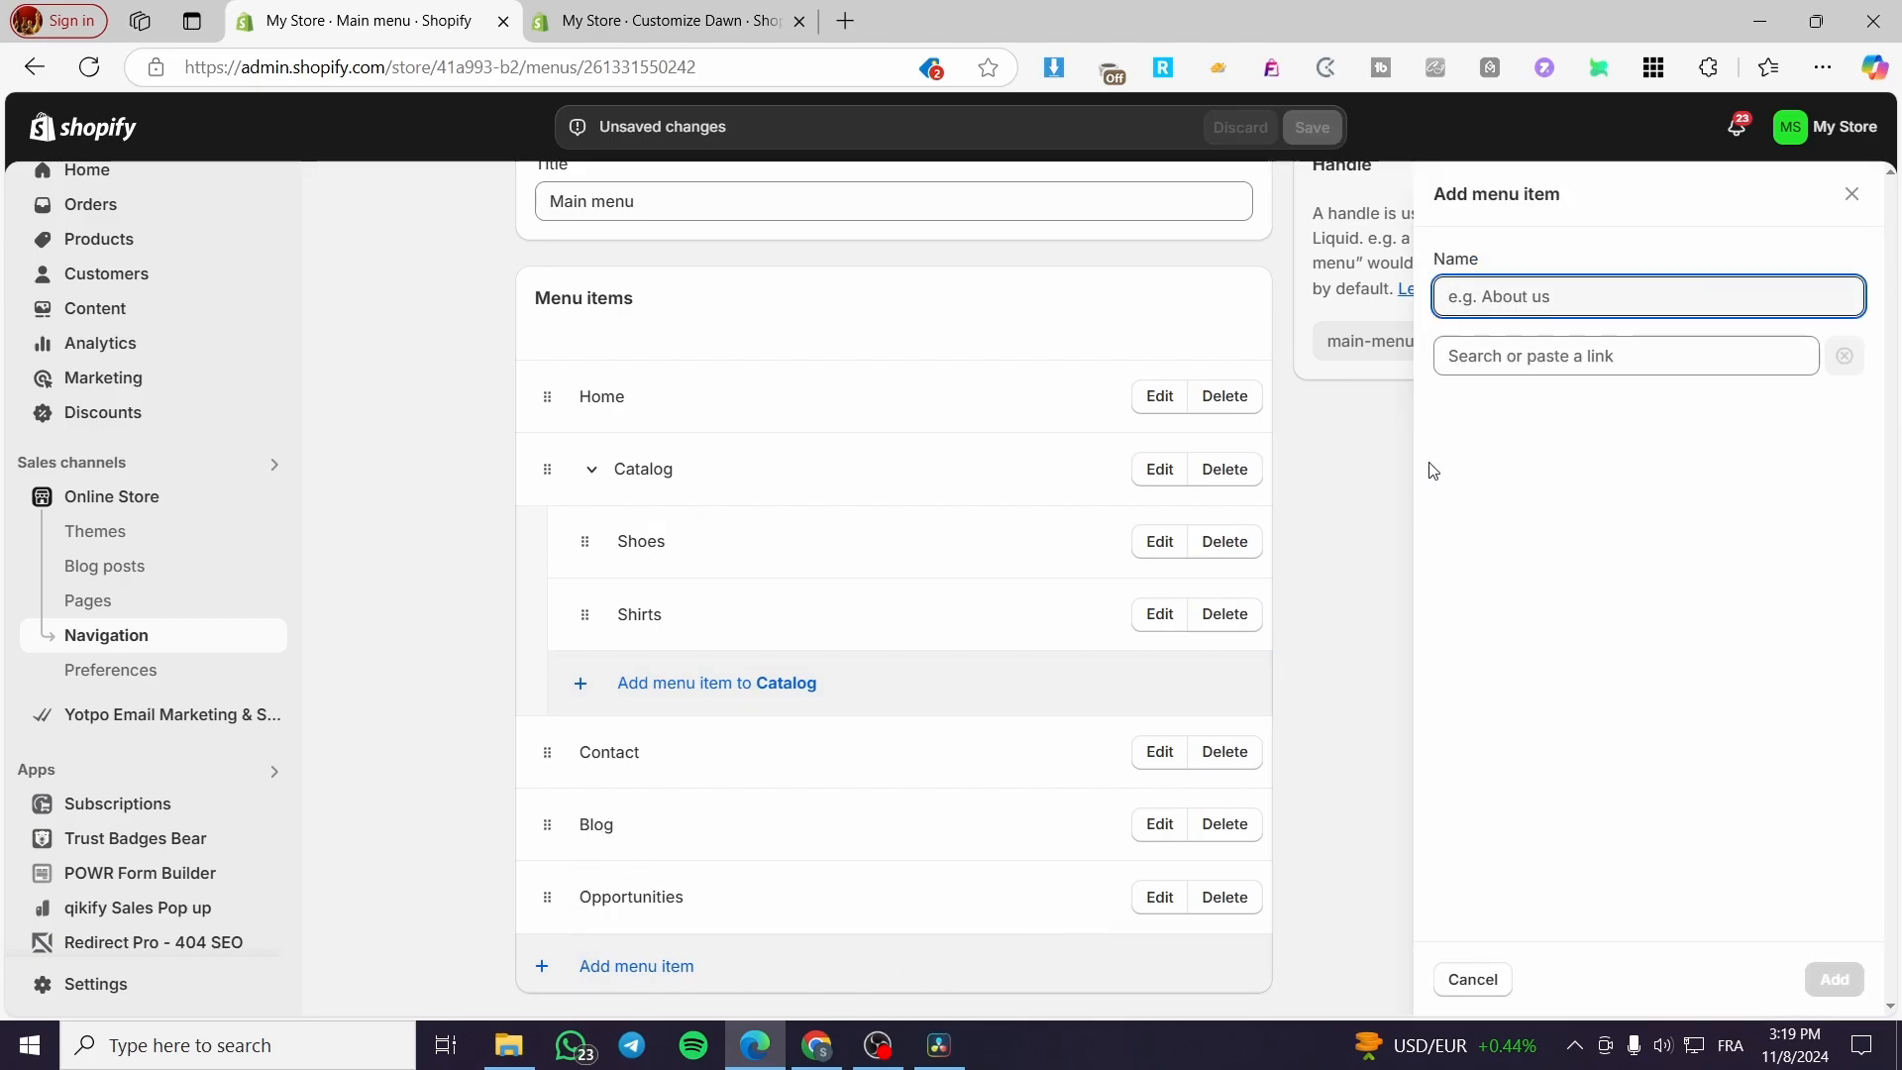
type("News")
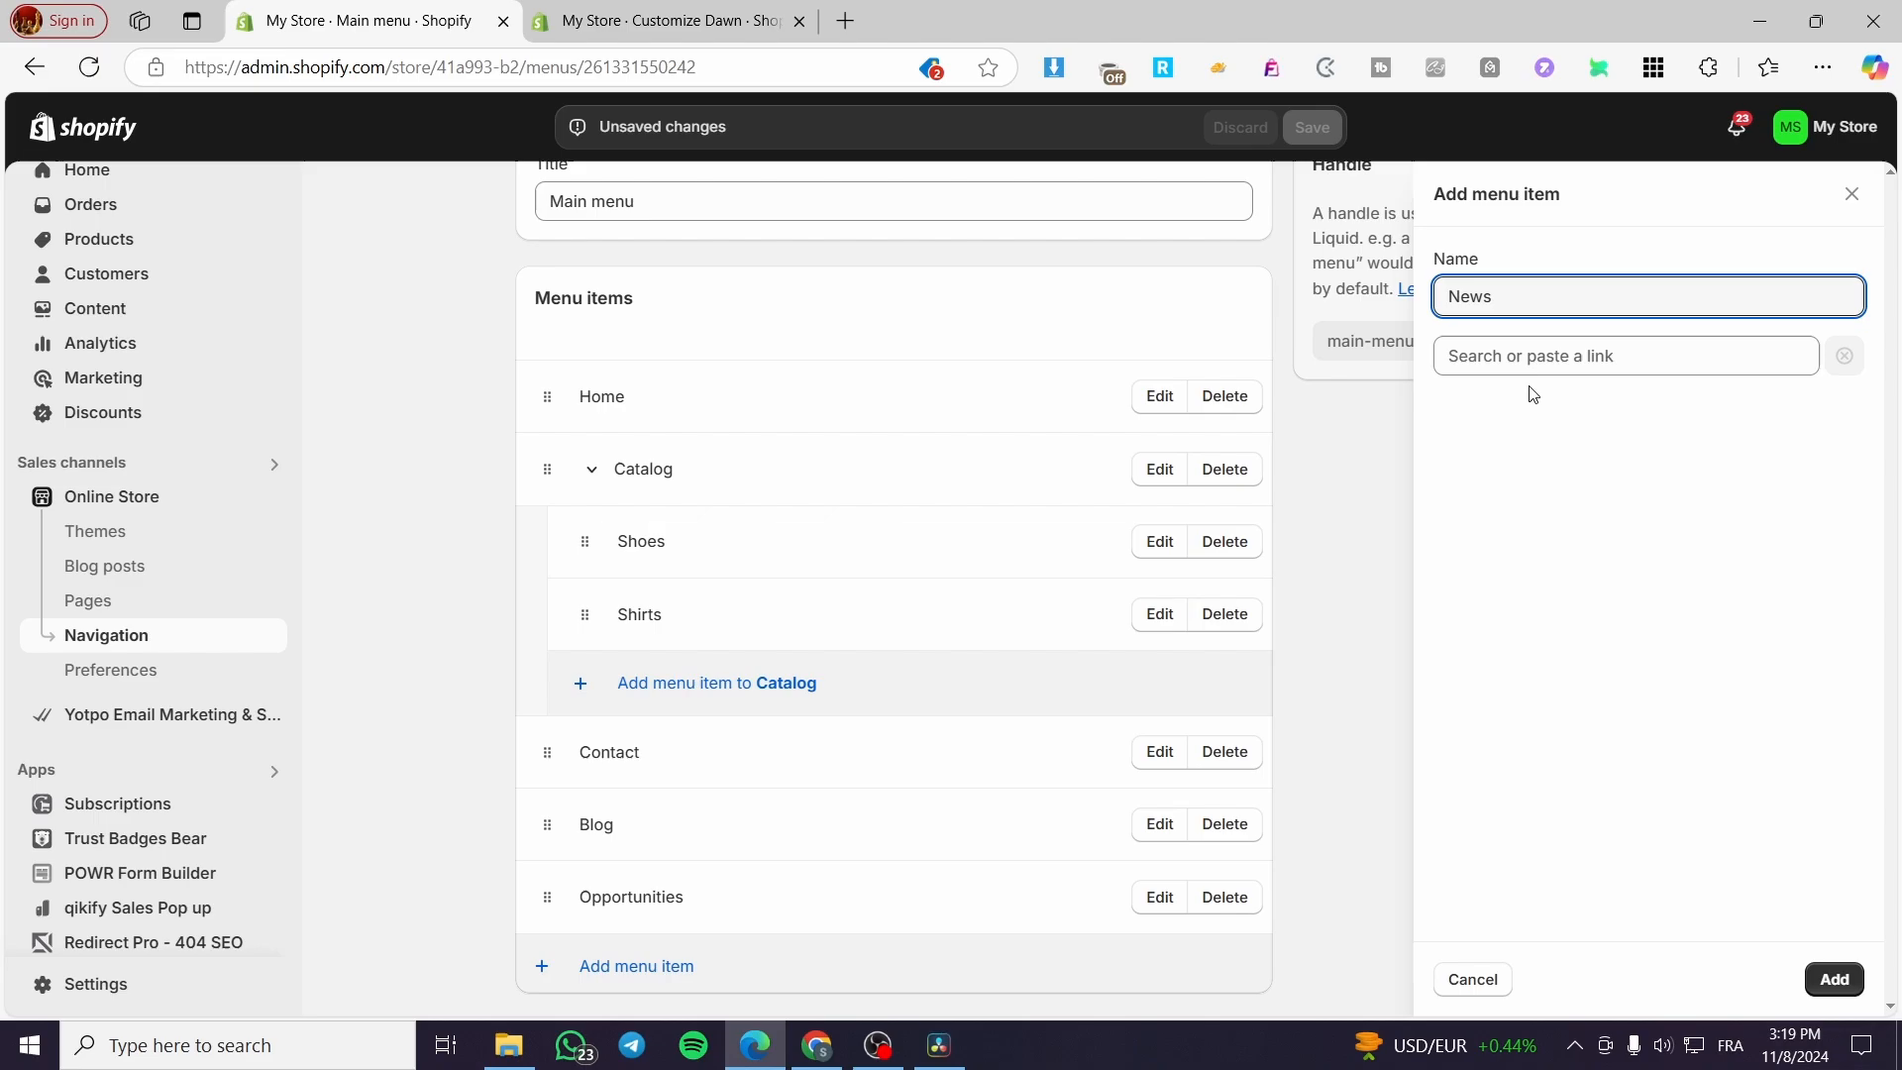
left_click(1552, 341)
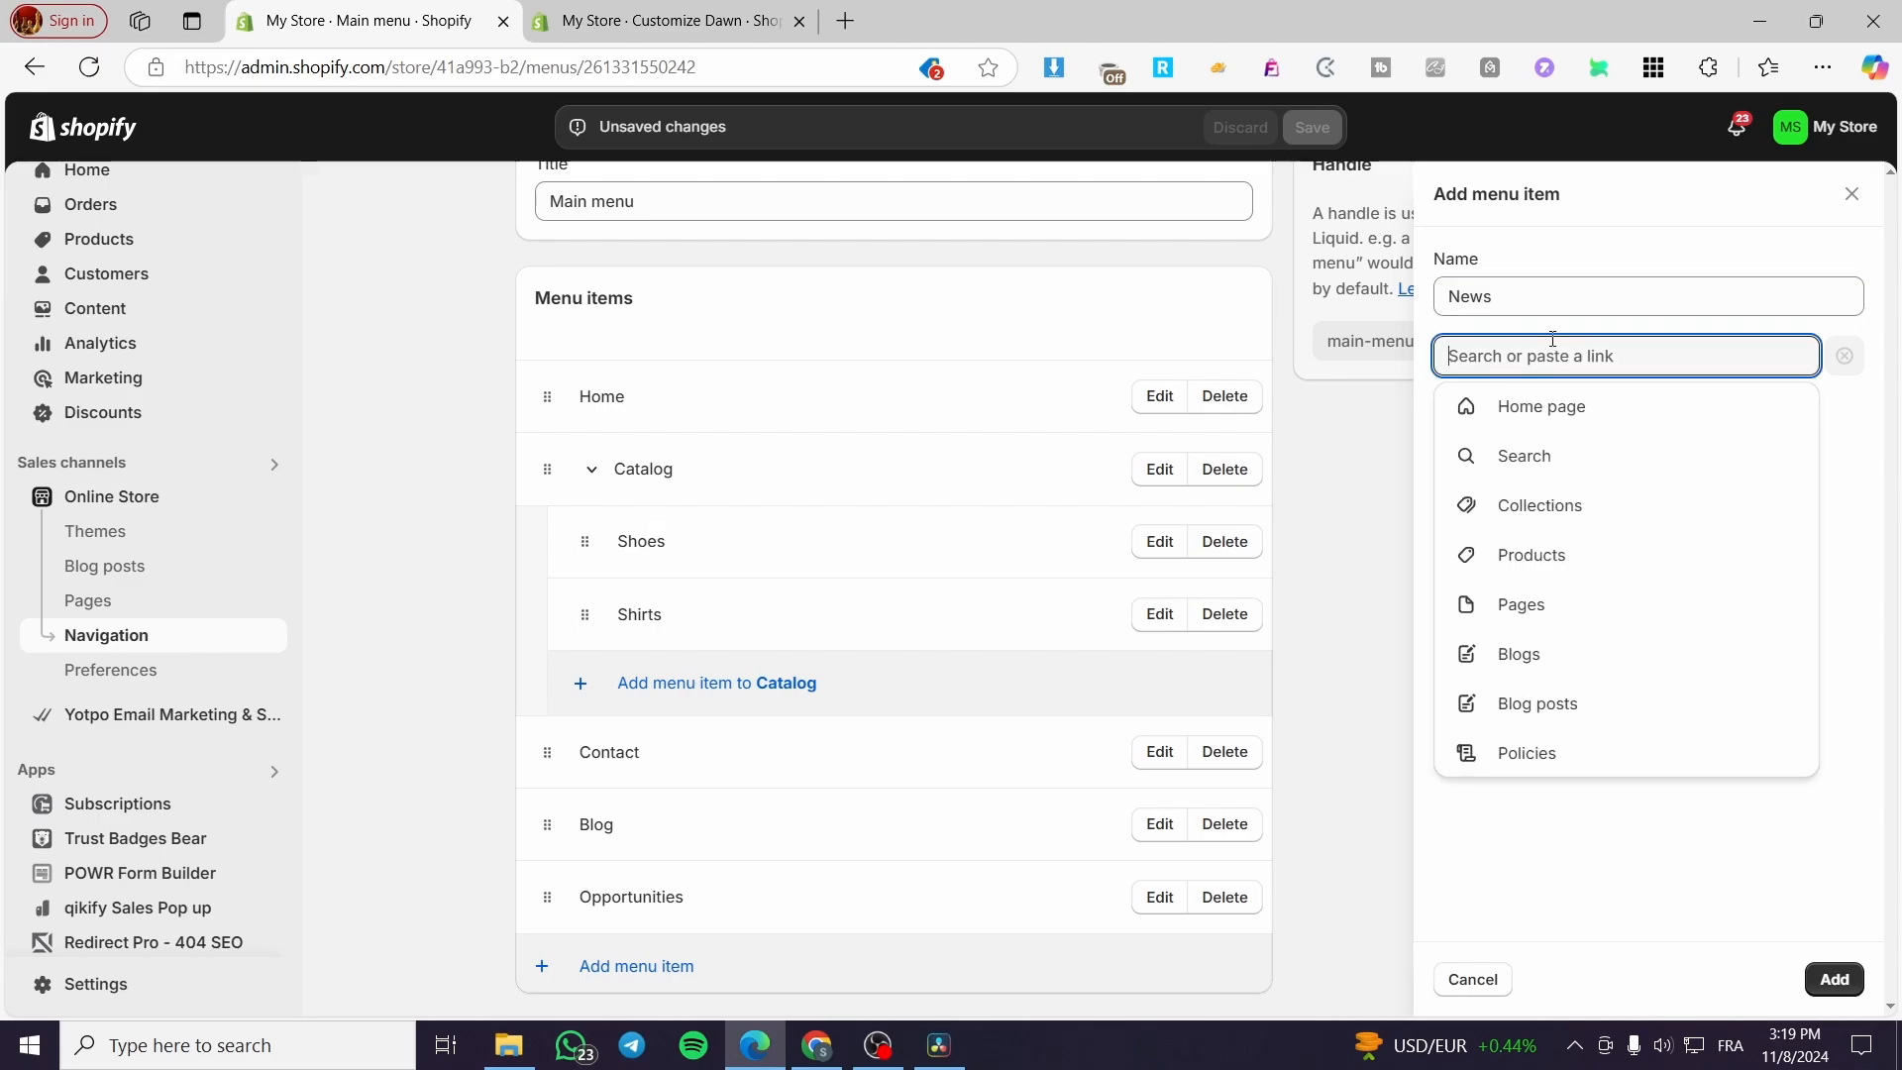
left_click(1696, 630)
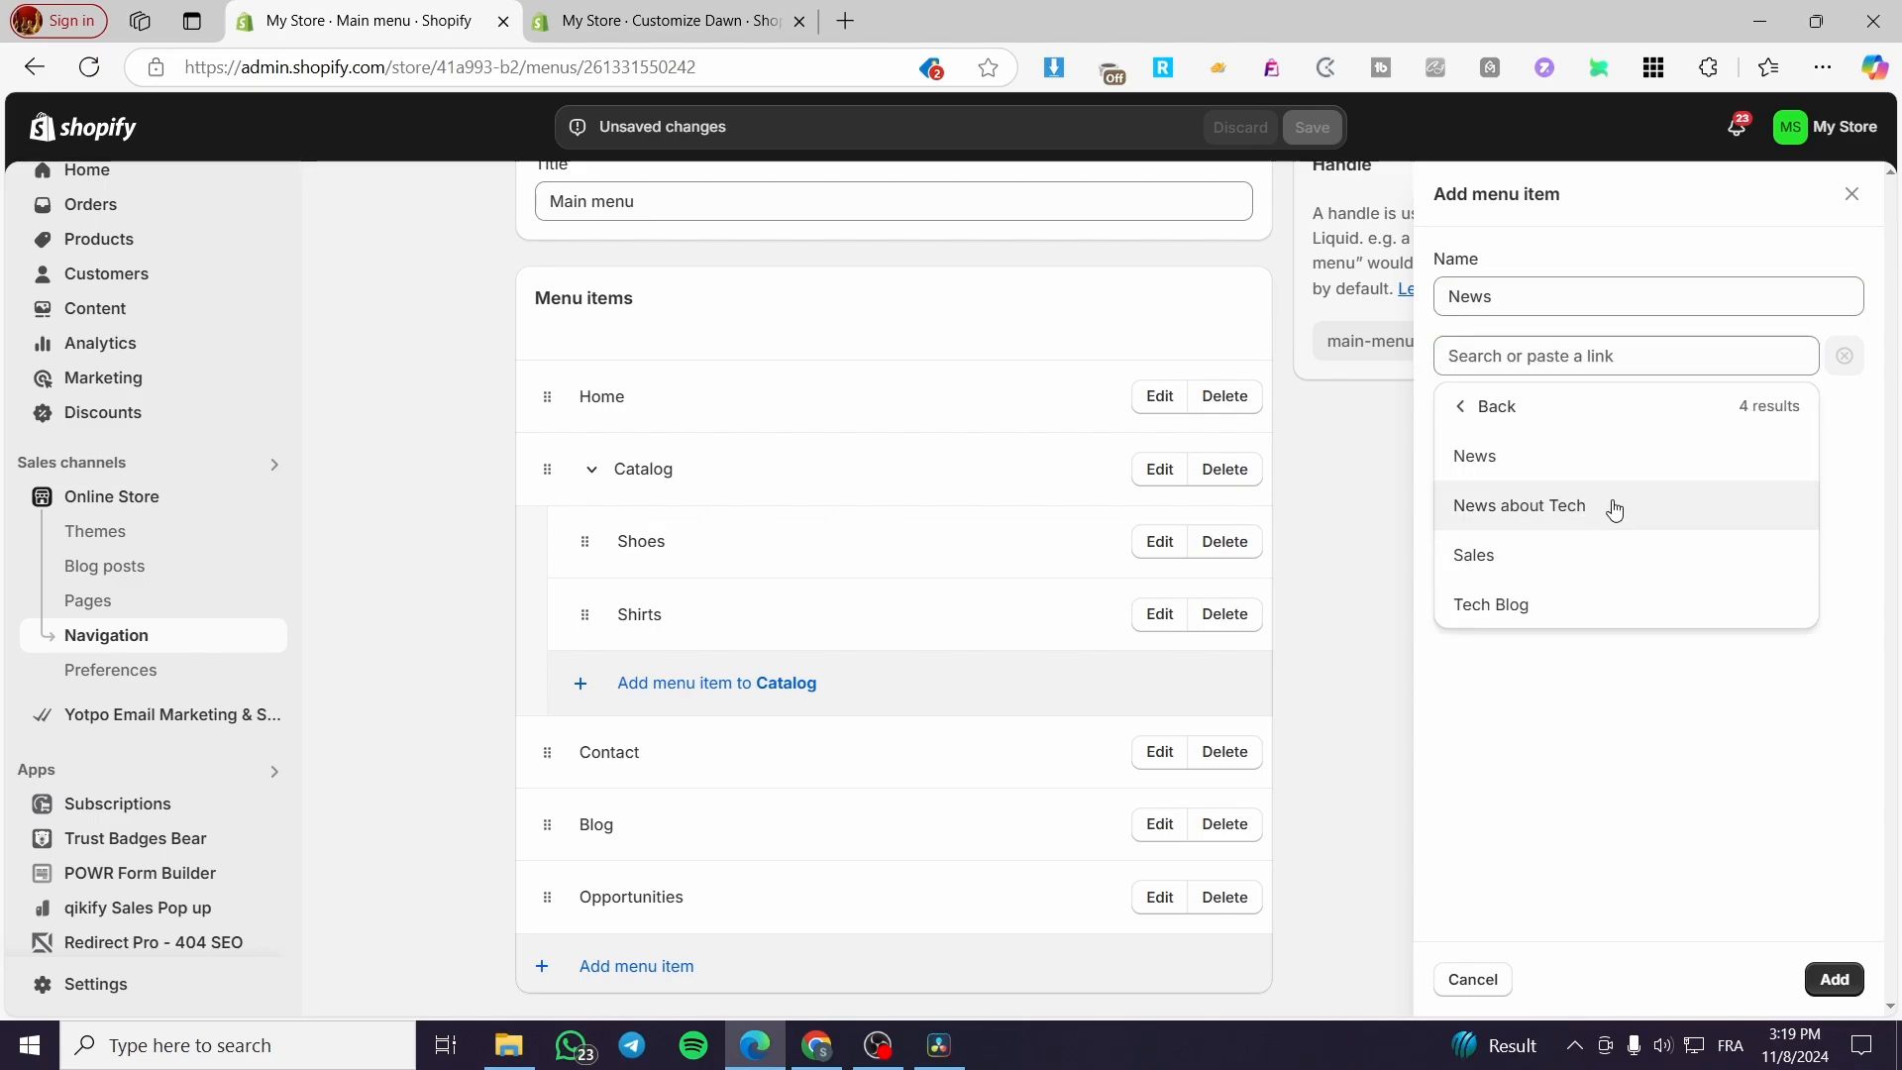
left_click(1628, 474)
left_click(1832, 978)
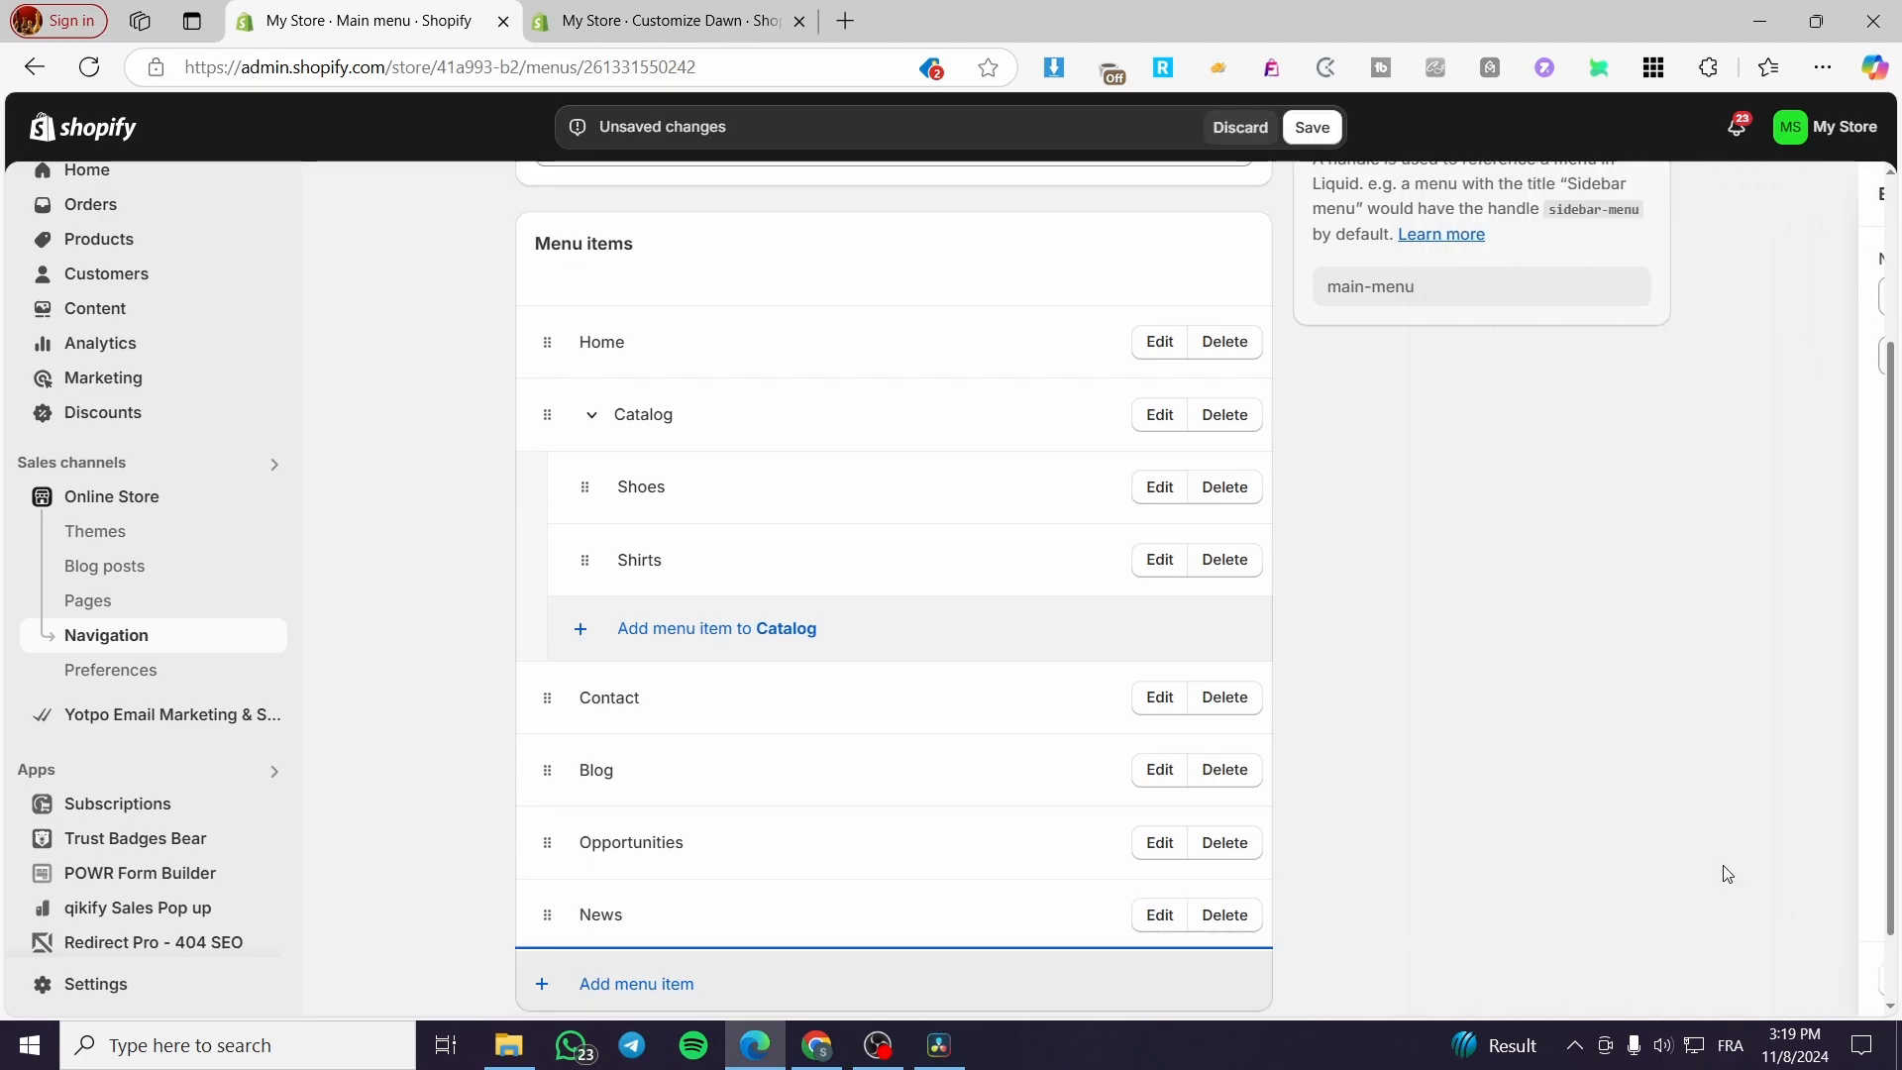
left_click_drag(547, 914, 806, 854)
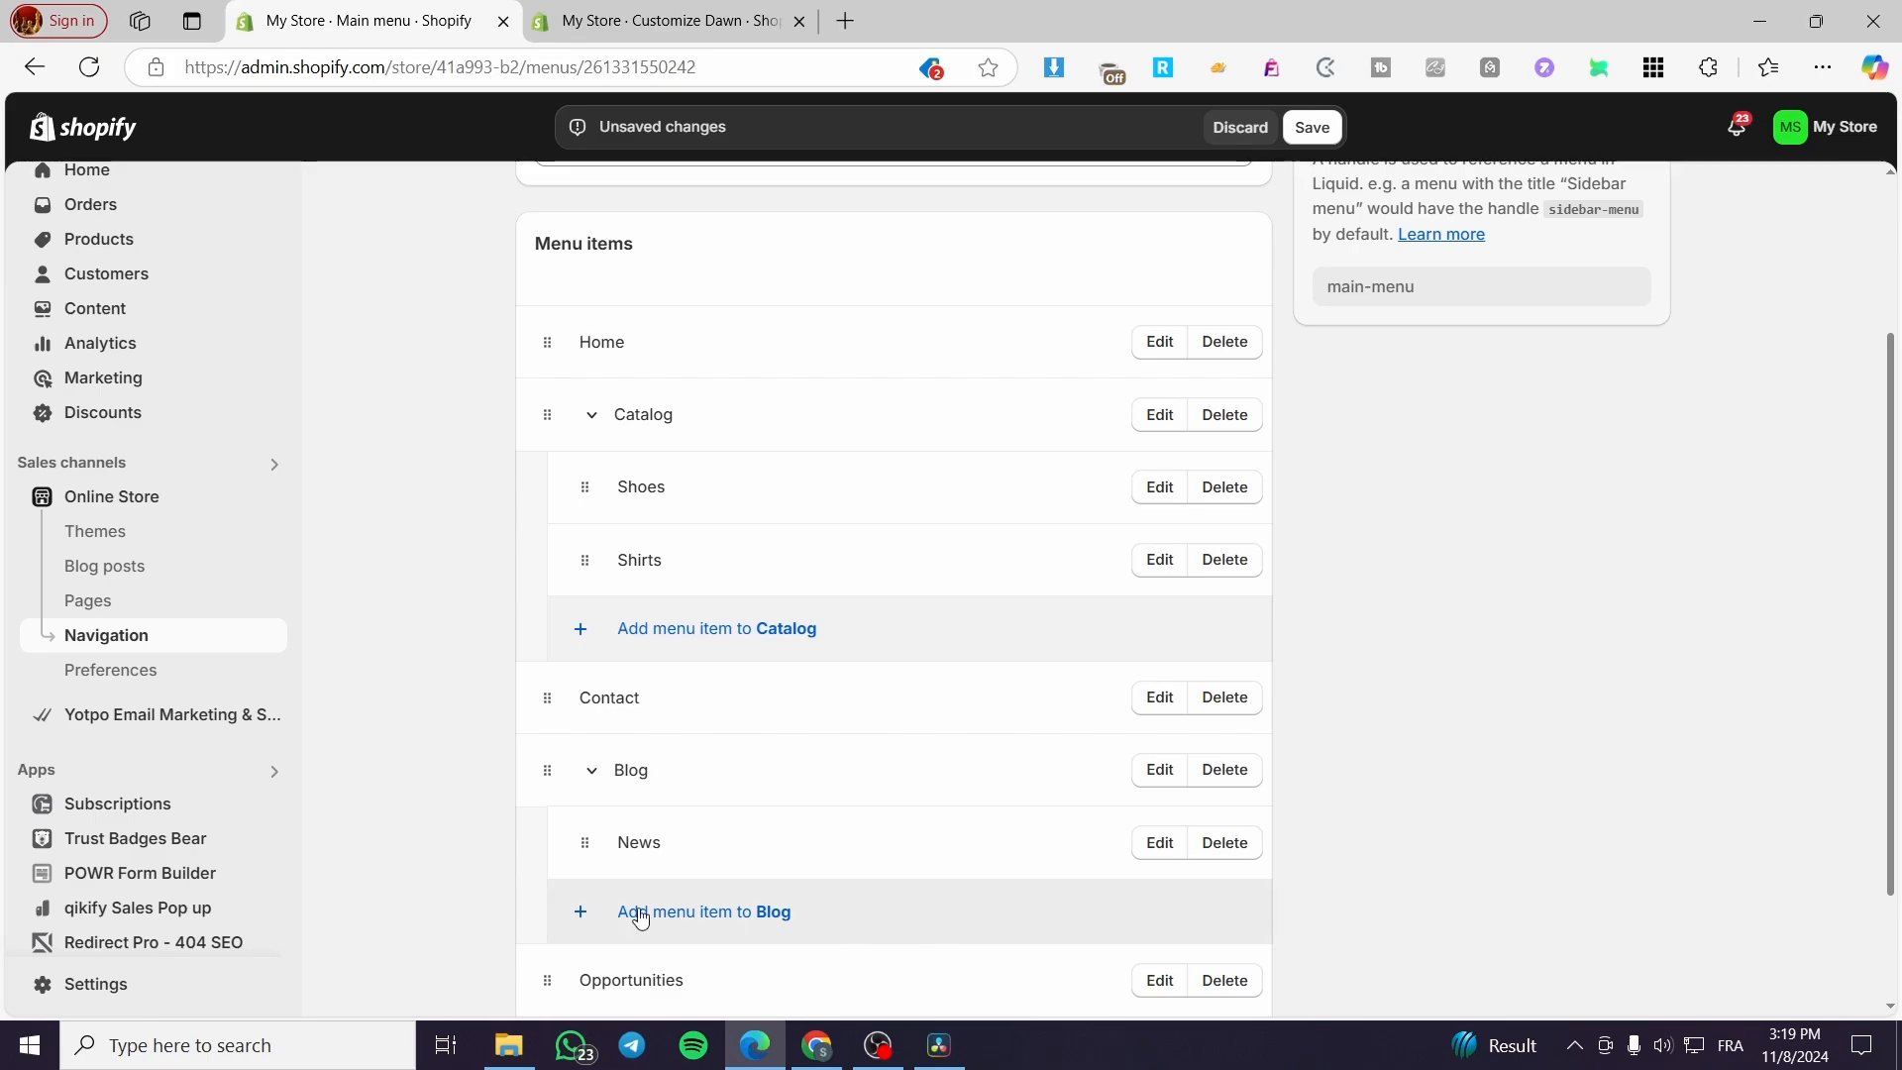
Add a menu item named Tech linked to the Tech Blog and nest it under Blog below News.
scroll(628, 907, "down", 2)
left_click(594, 902)
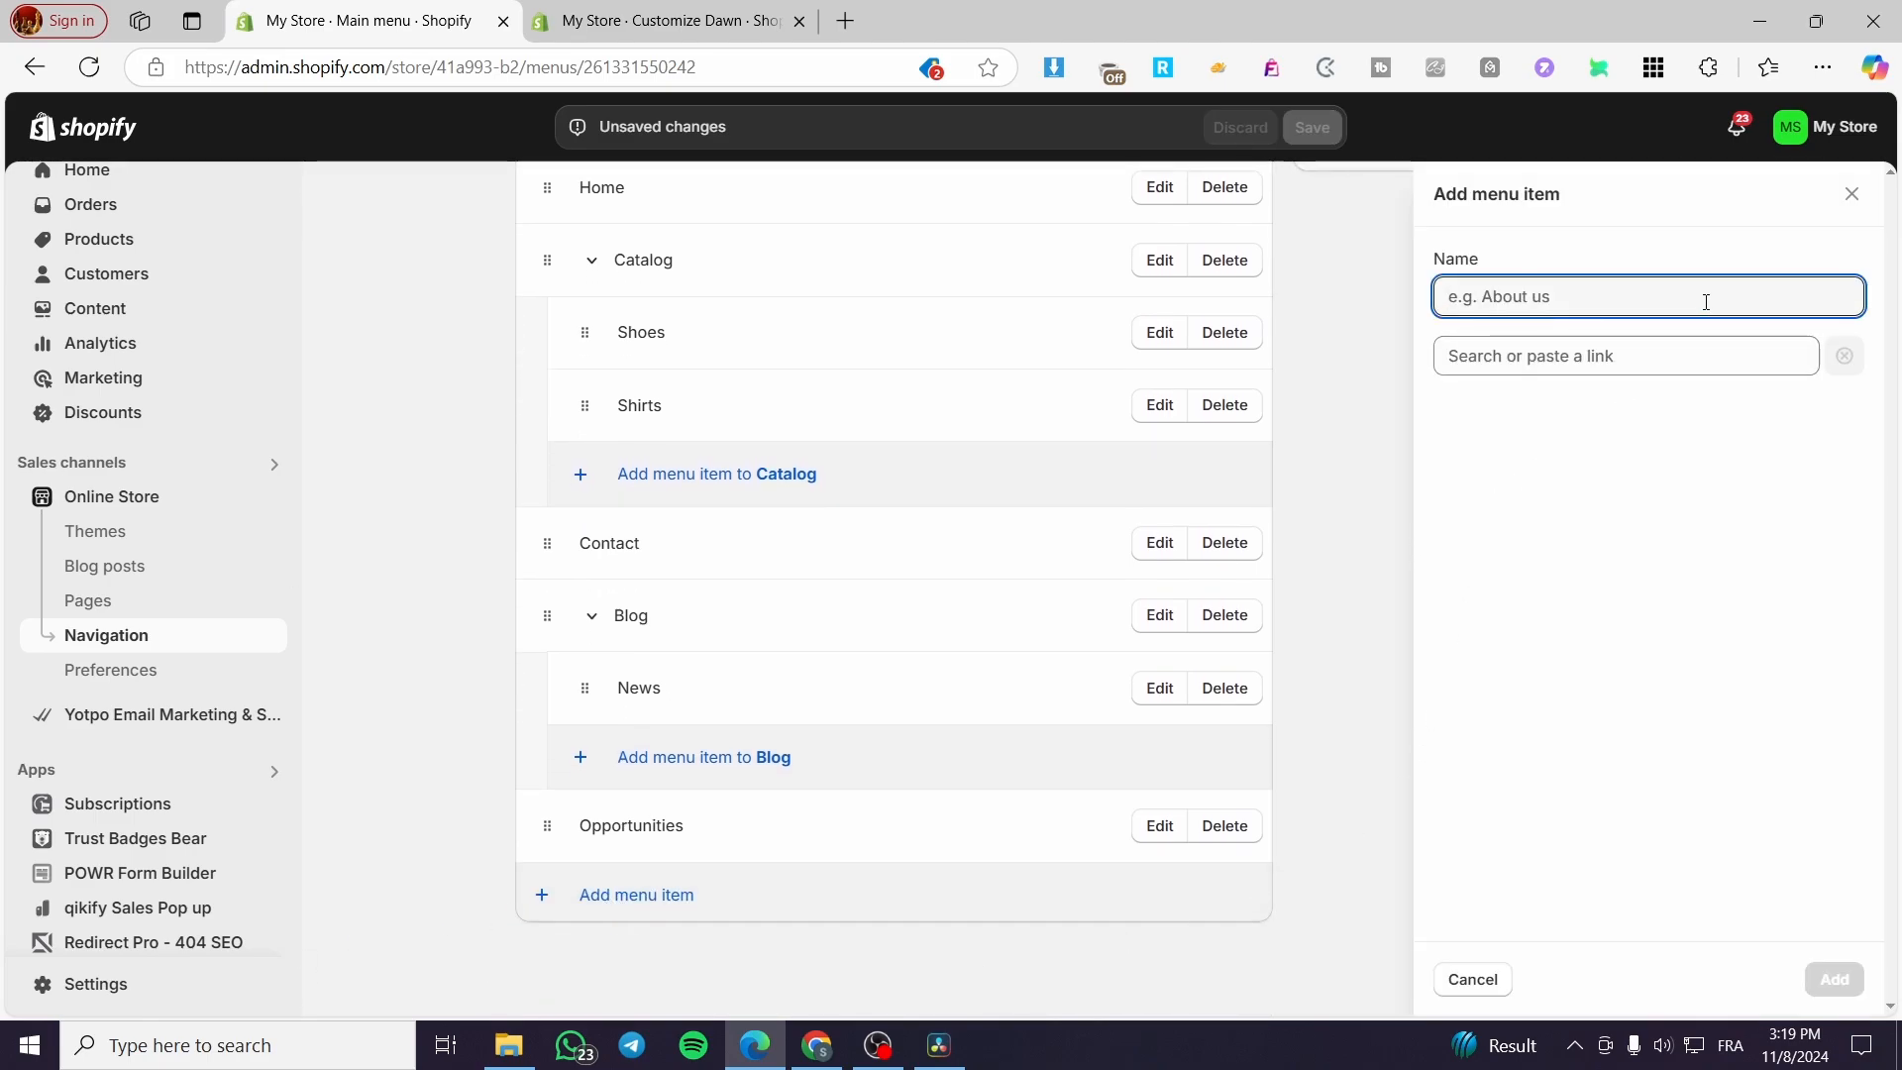
type("Tech")
left_click(1536, 356)
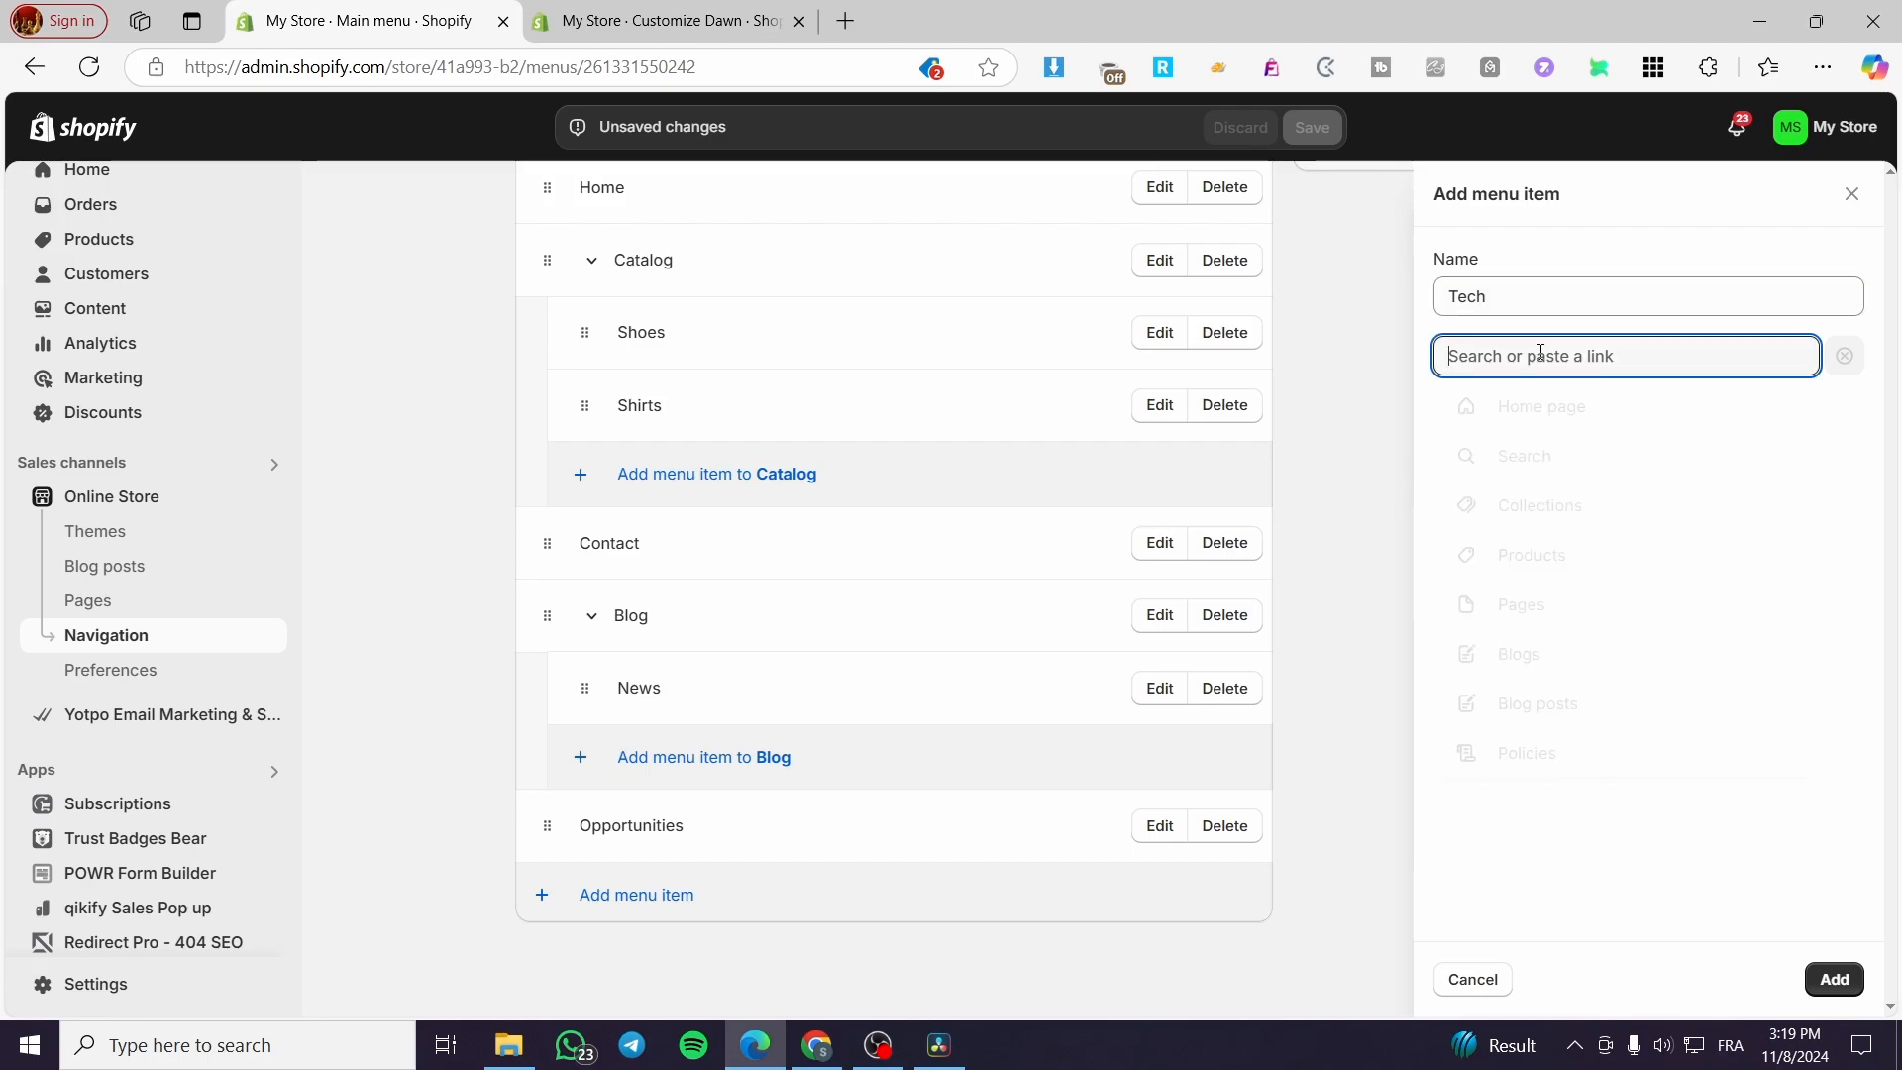
left_click(1614, 664)
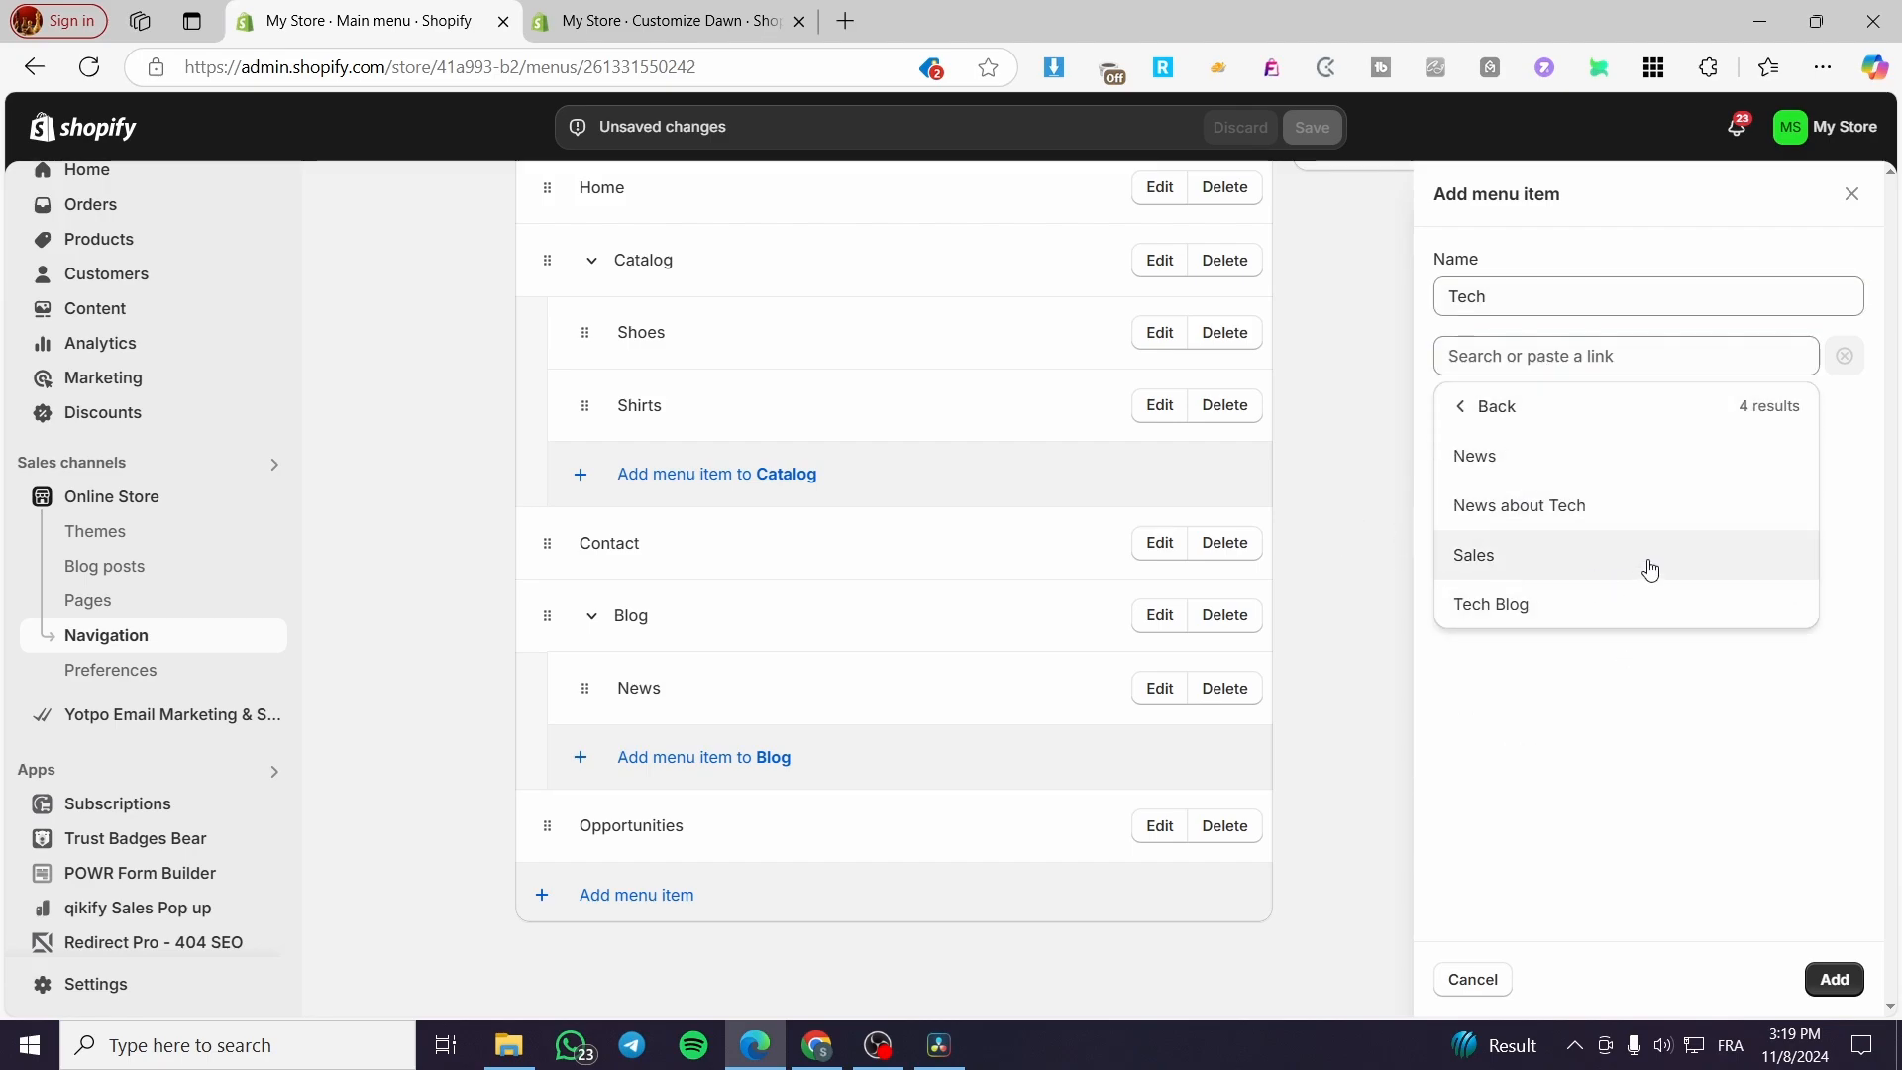
left_click(1621, 605)
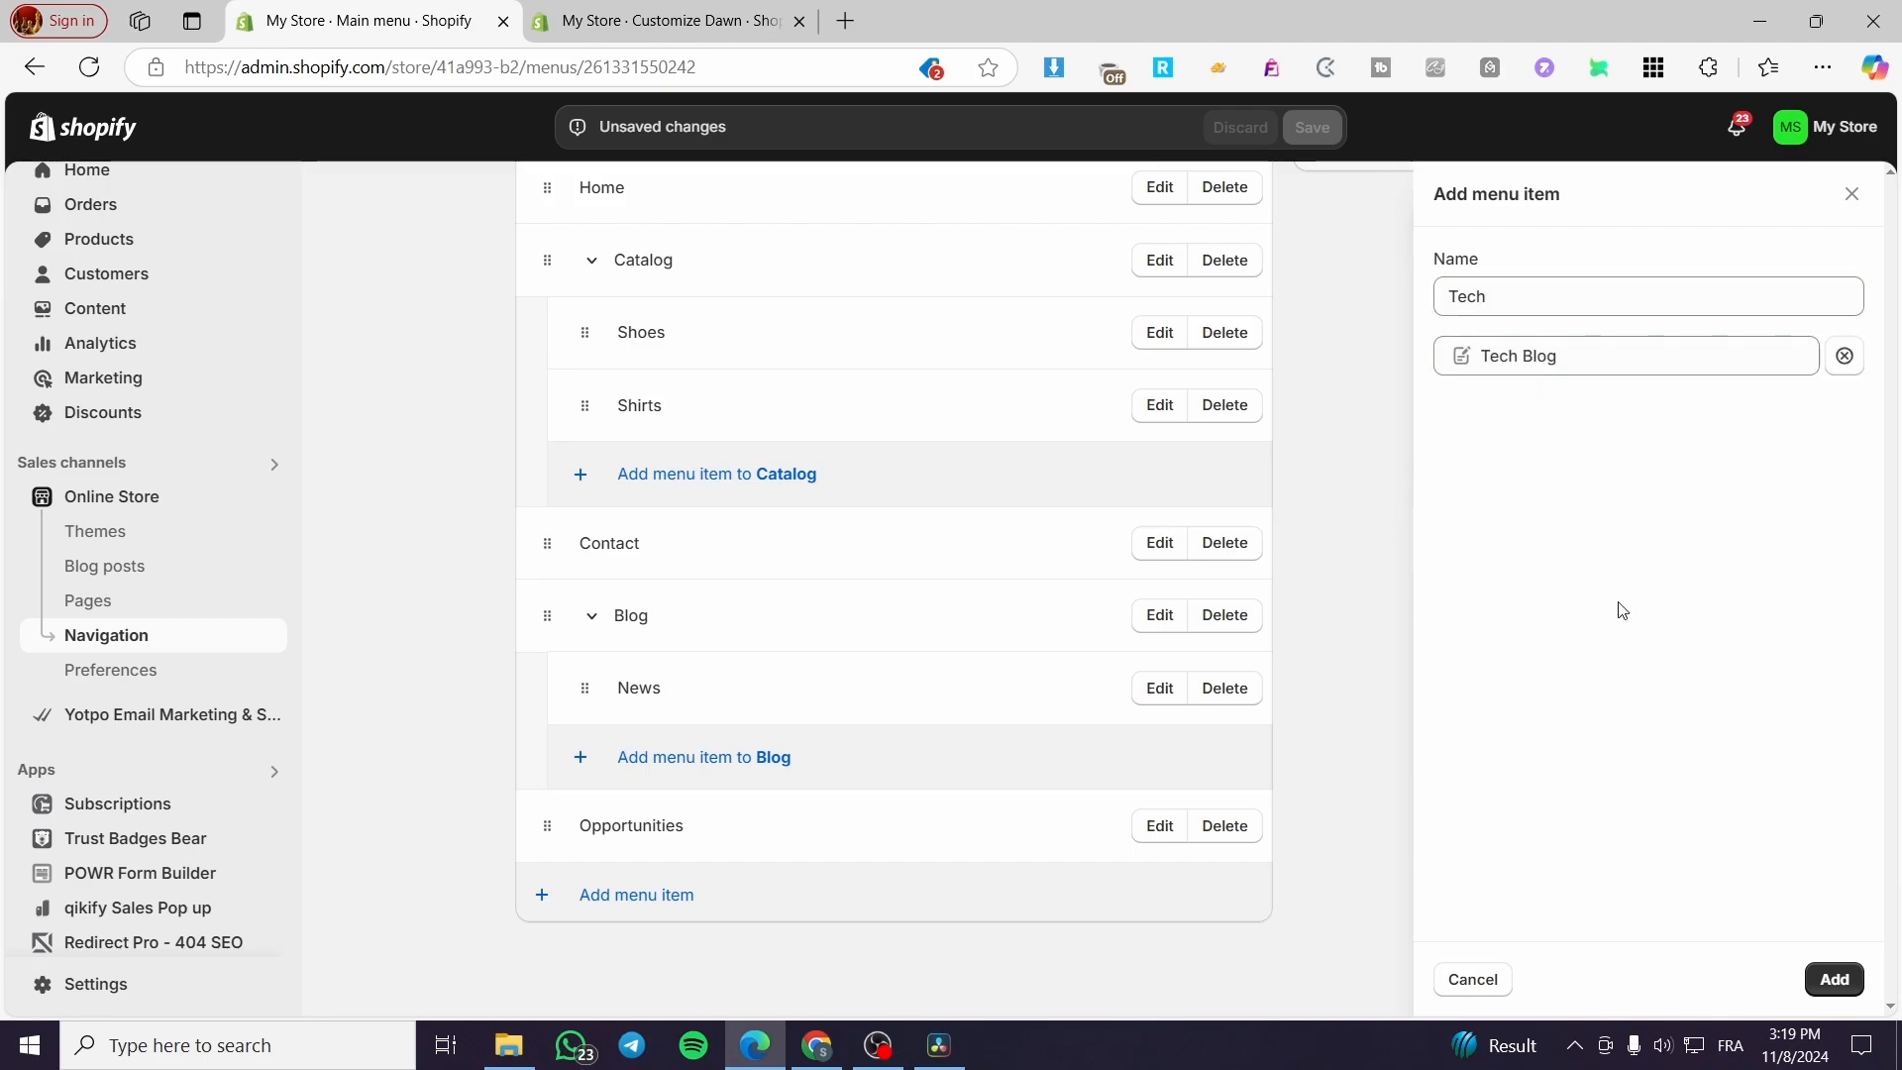
left_click(1834, 979)
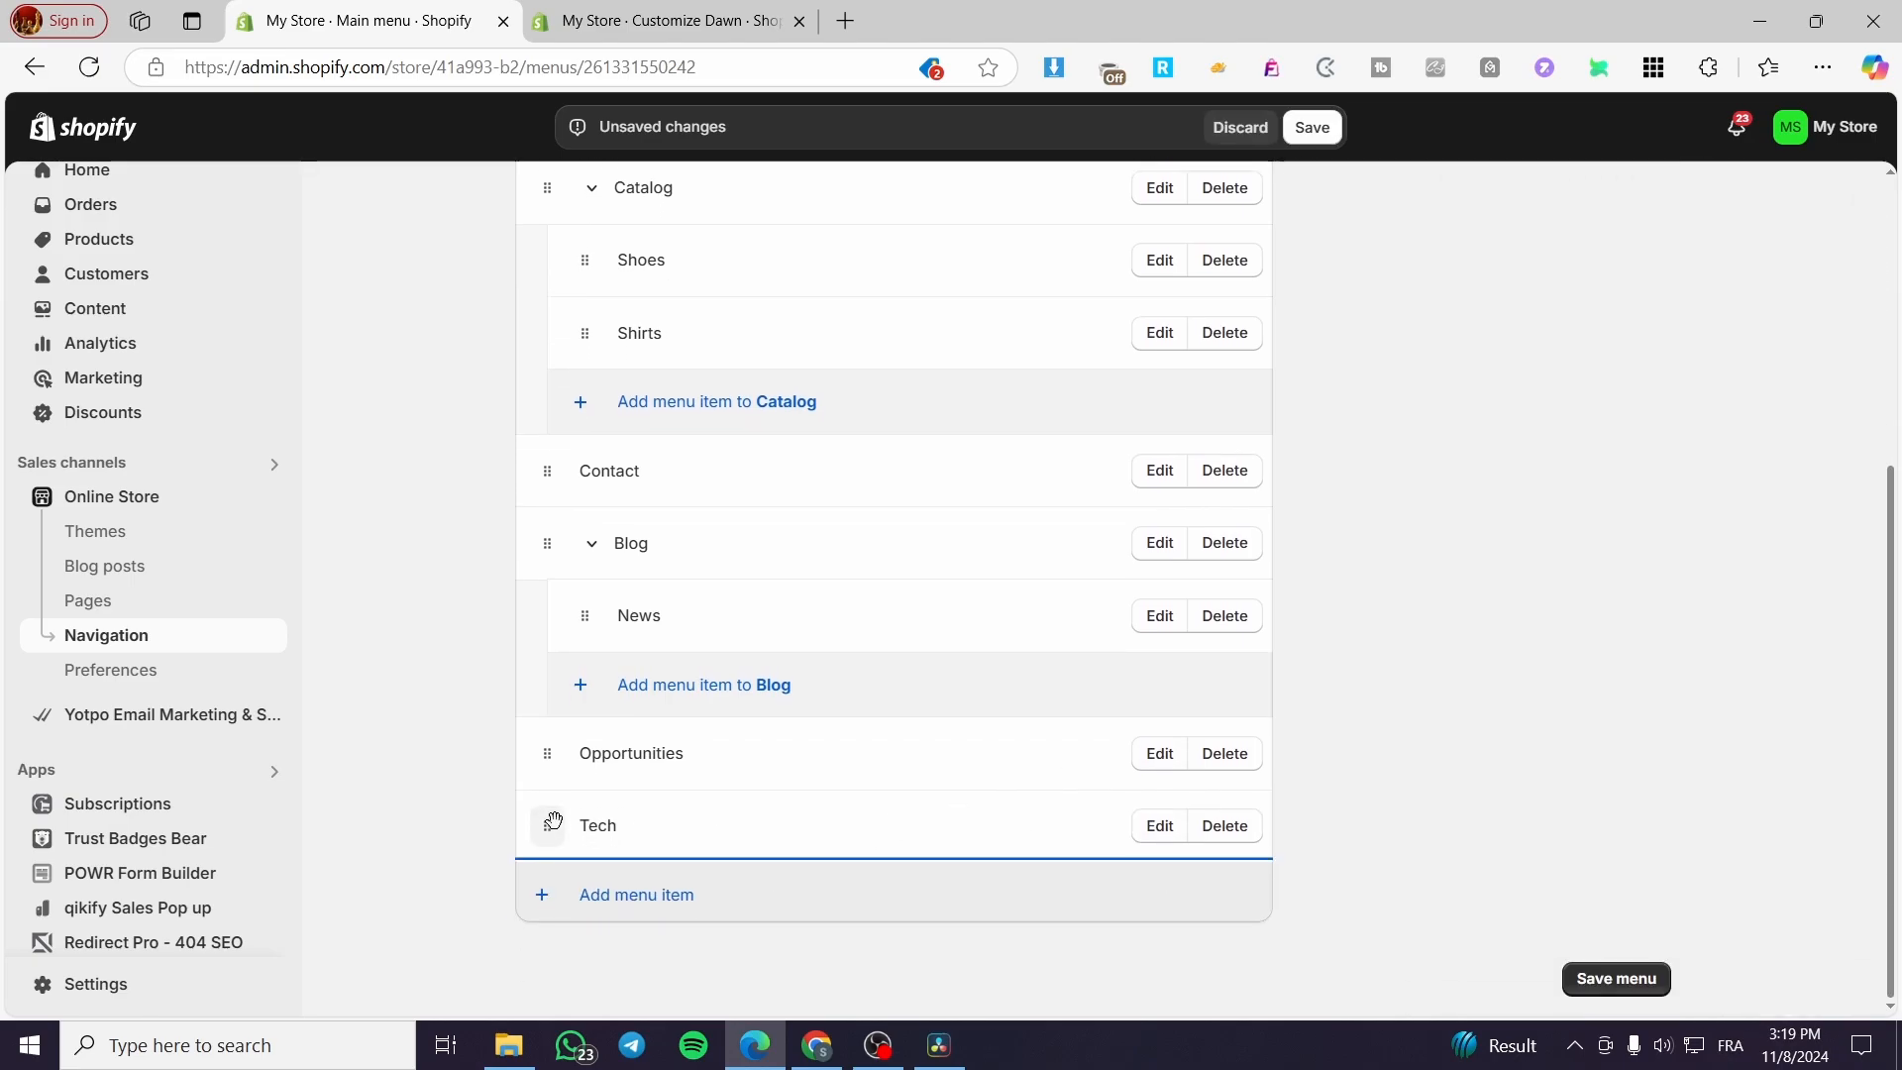
left_click_drag(552, 824, 566, 715)
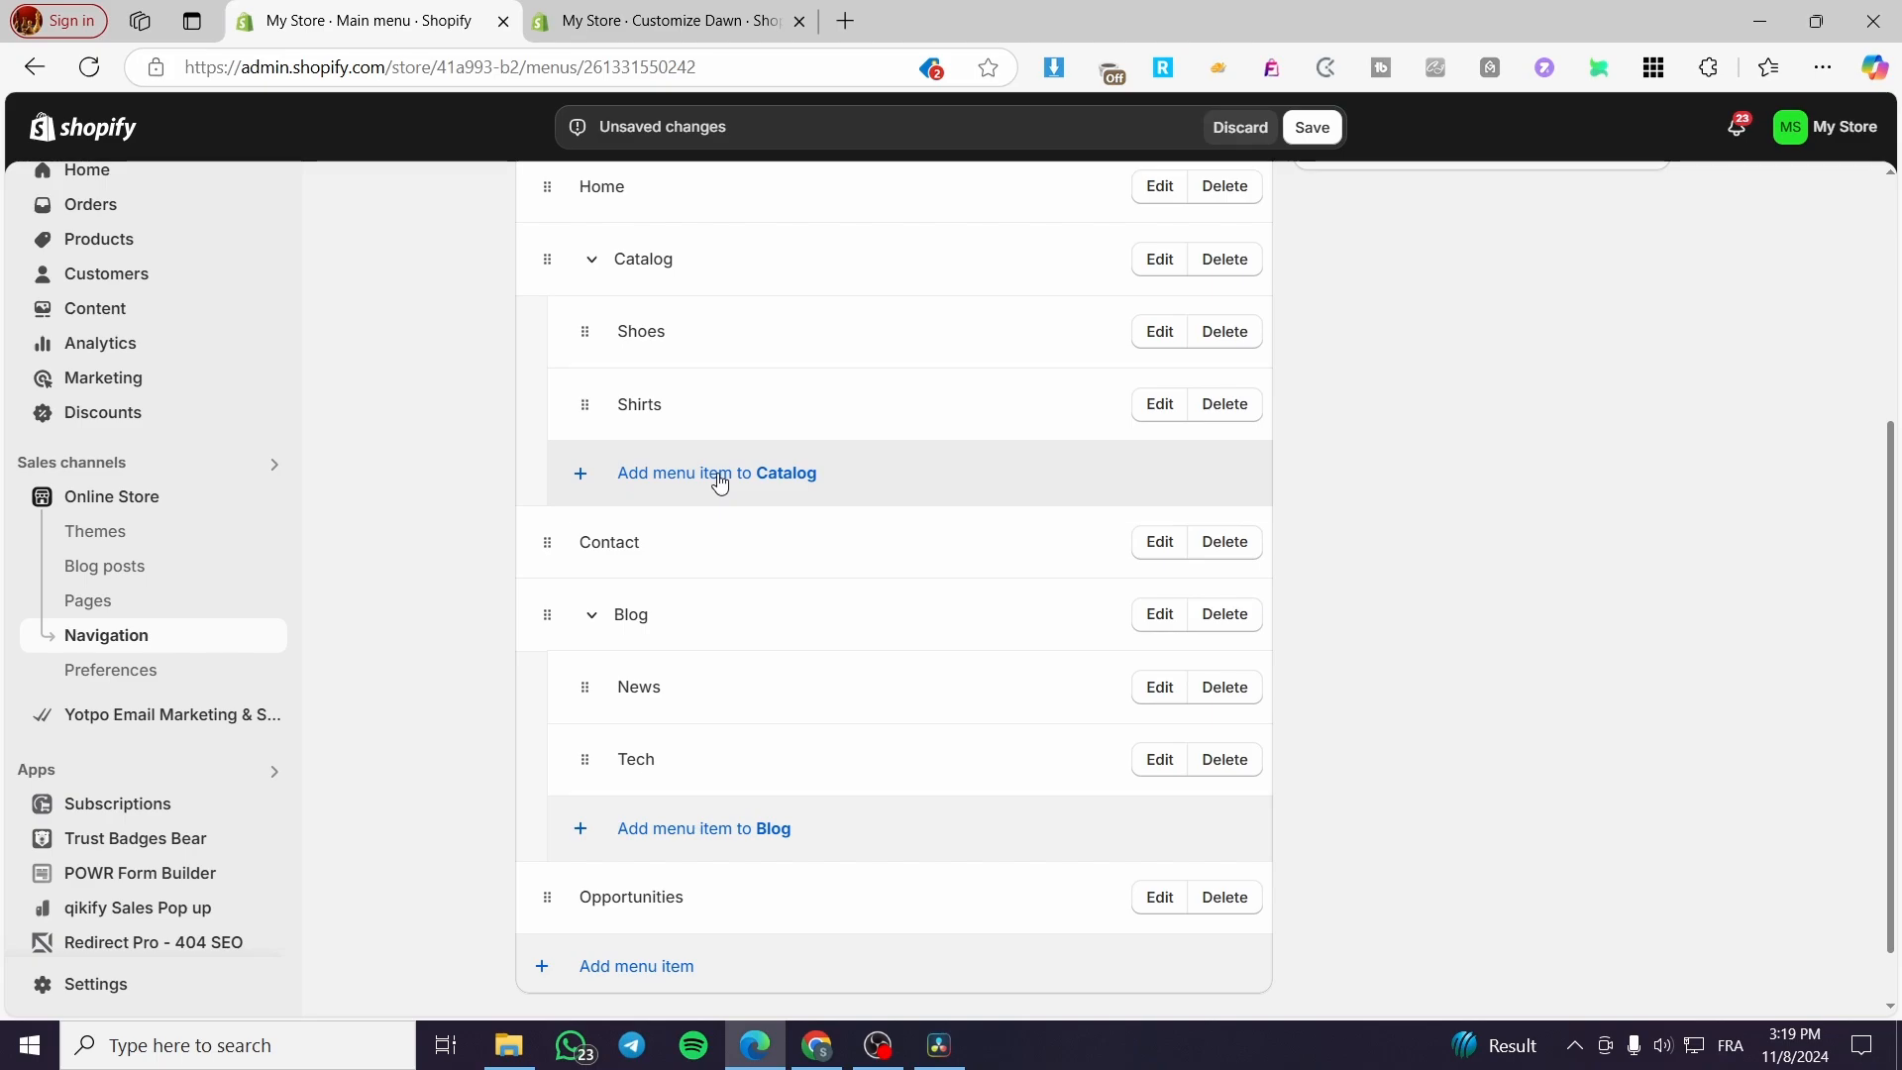
Add a Tech News item linked to the Top 5 Latest Flagship Phones blog post, nest it under Tech, and save the menu.
left_click(617, 967)
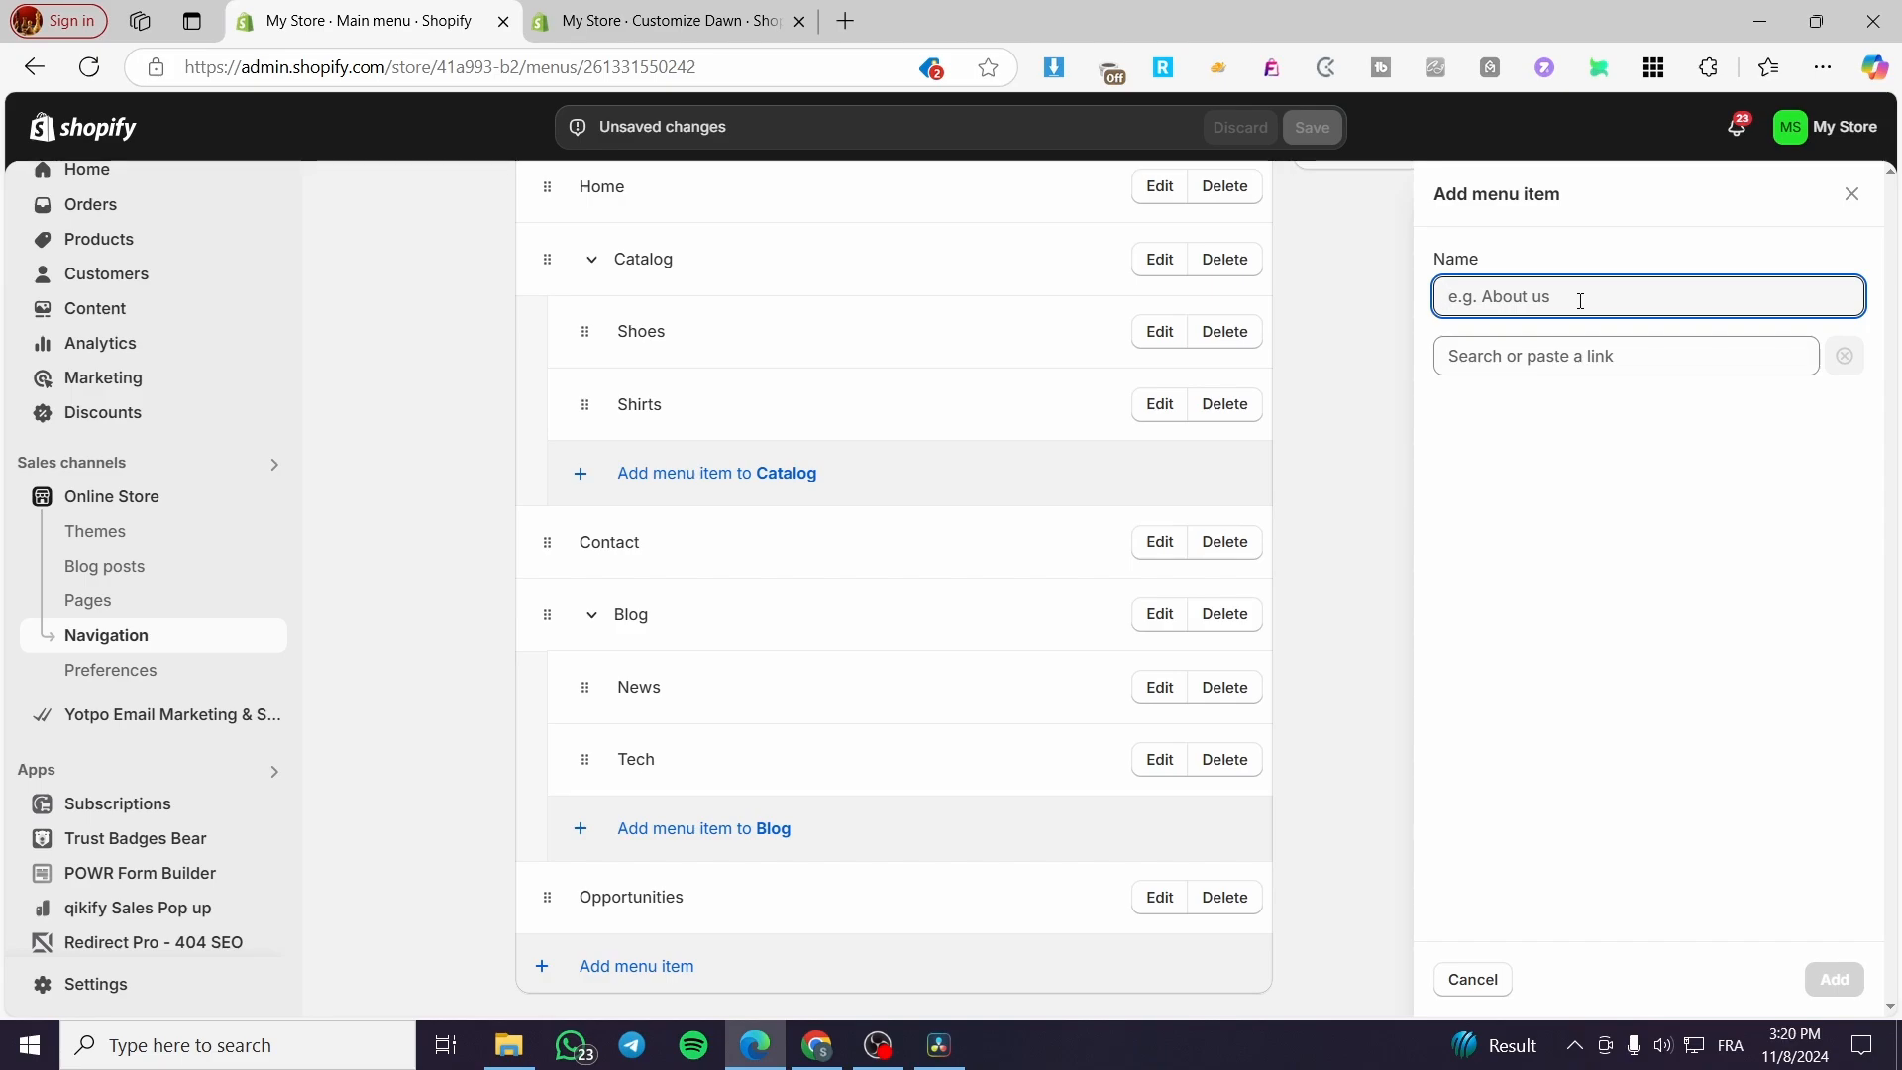
type("Tech News")
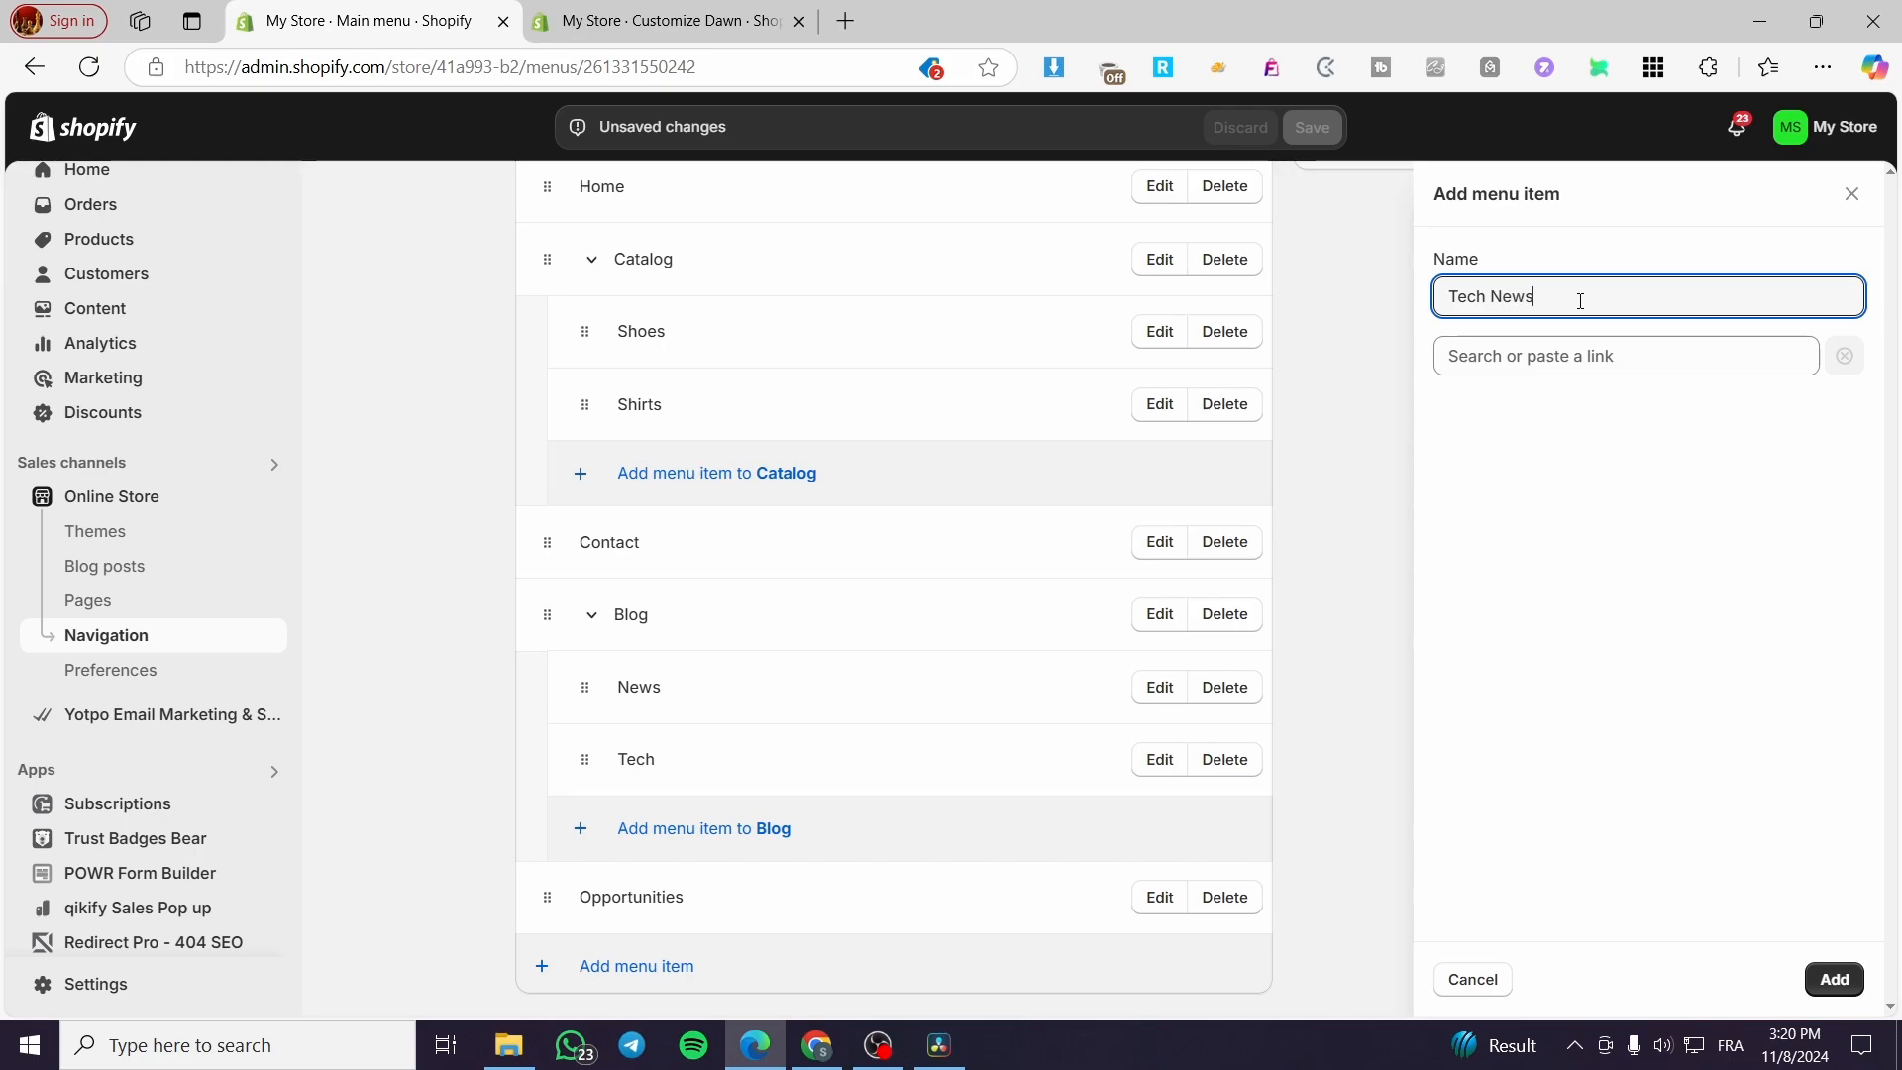
left_click(1560, 365)
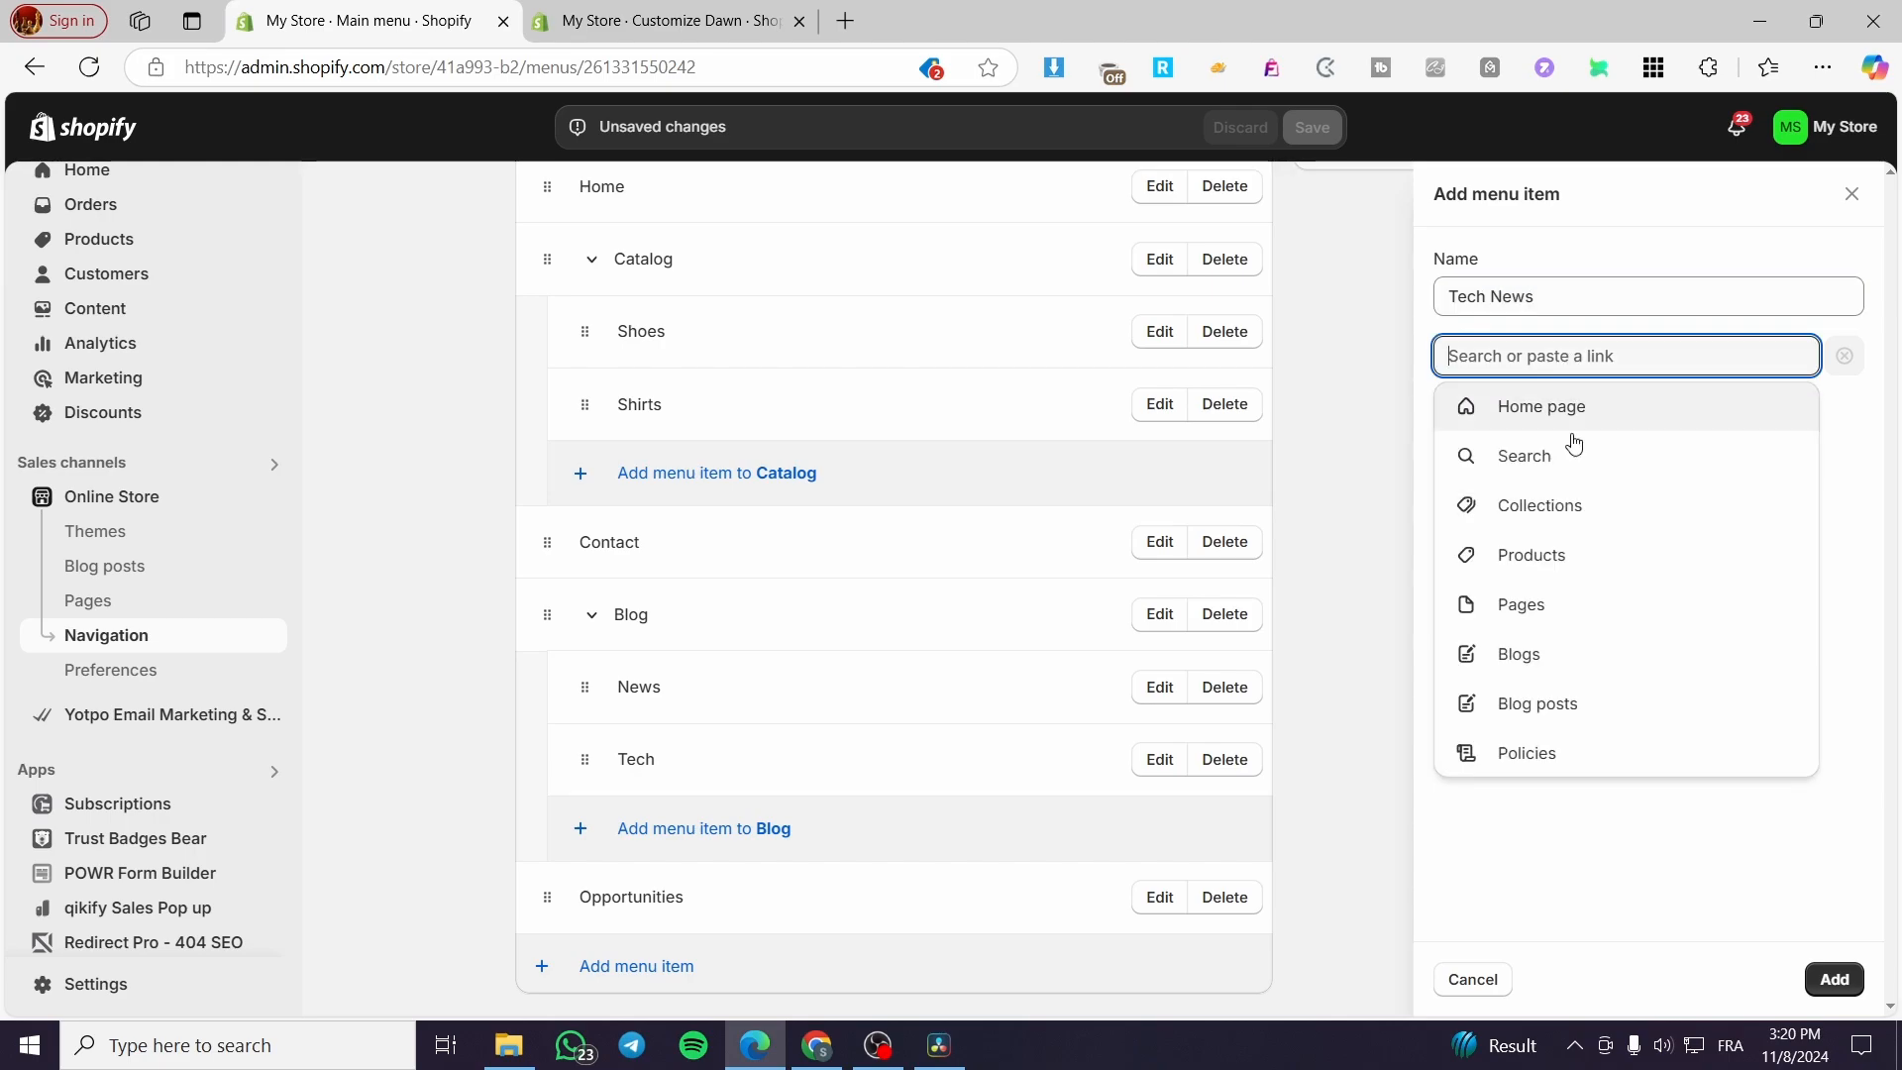
left_click(1714, 671)
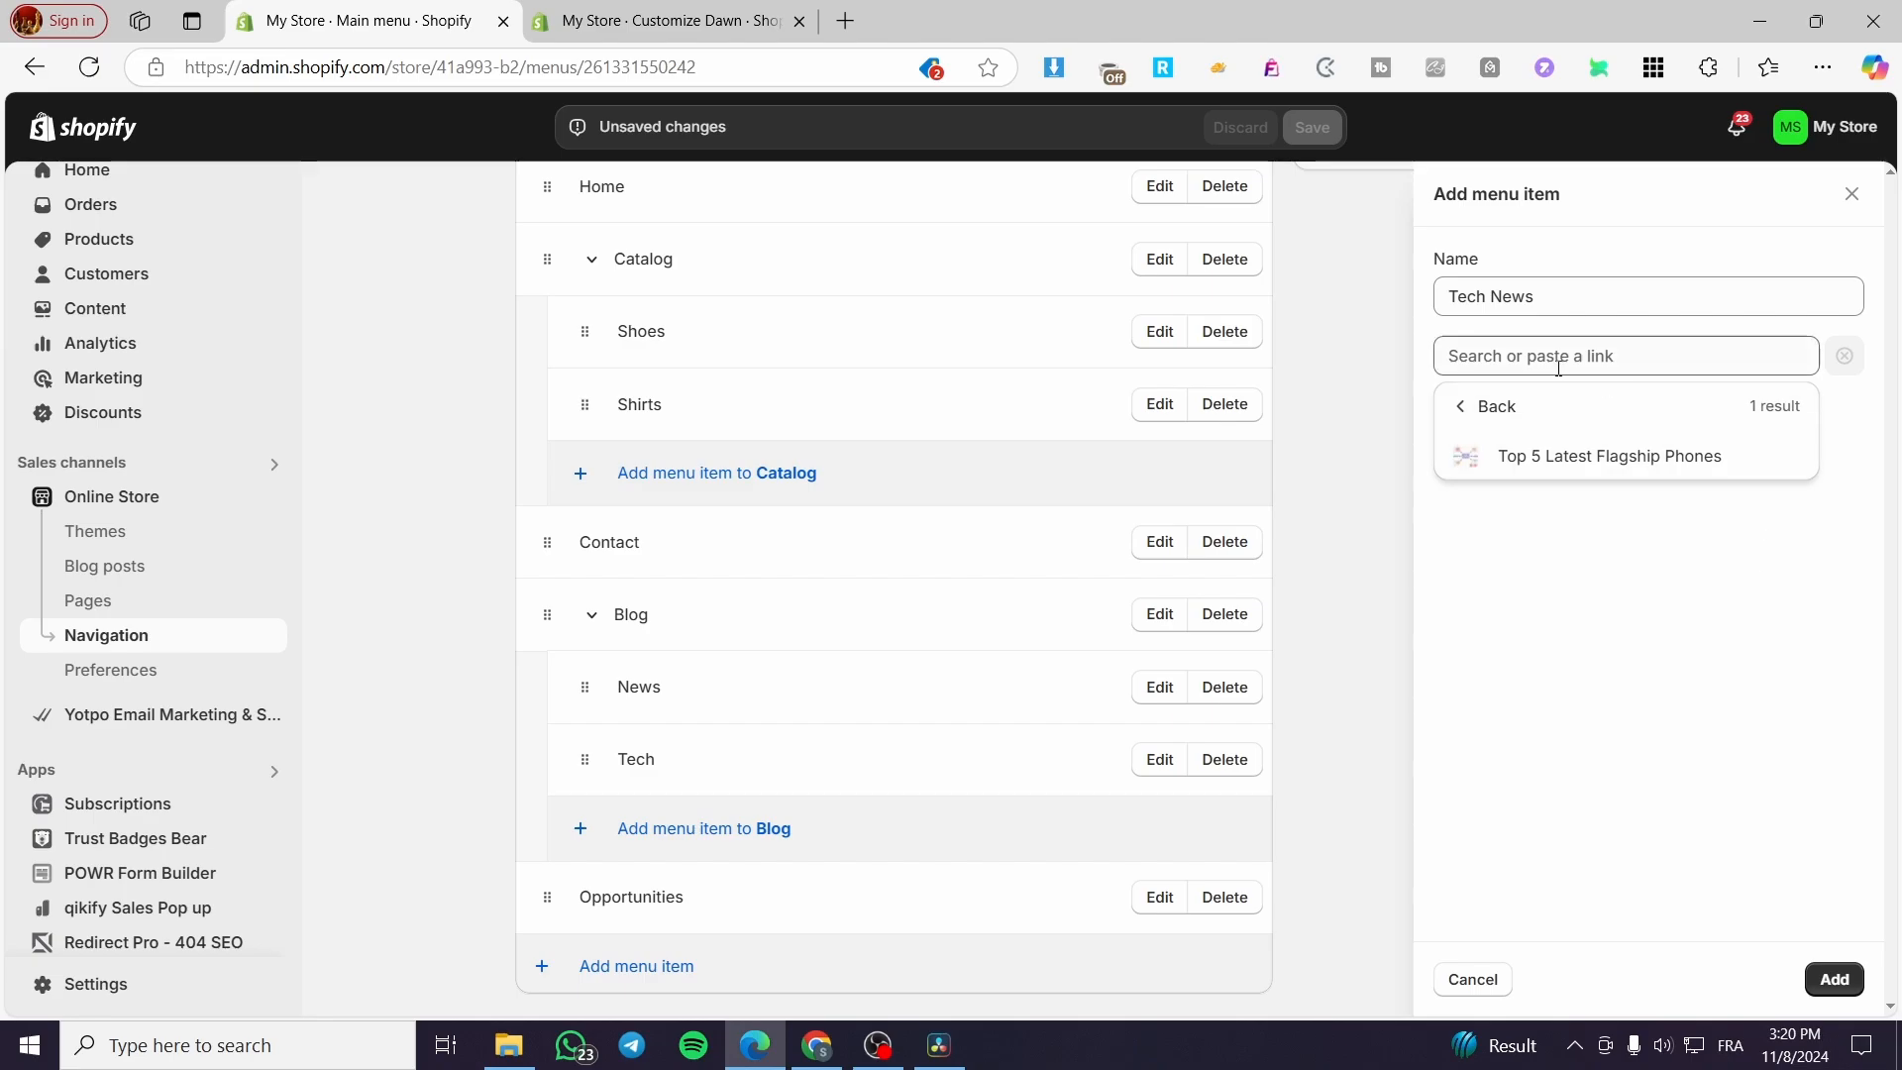
left_click(1678, 471)
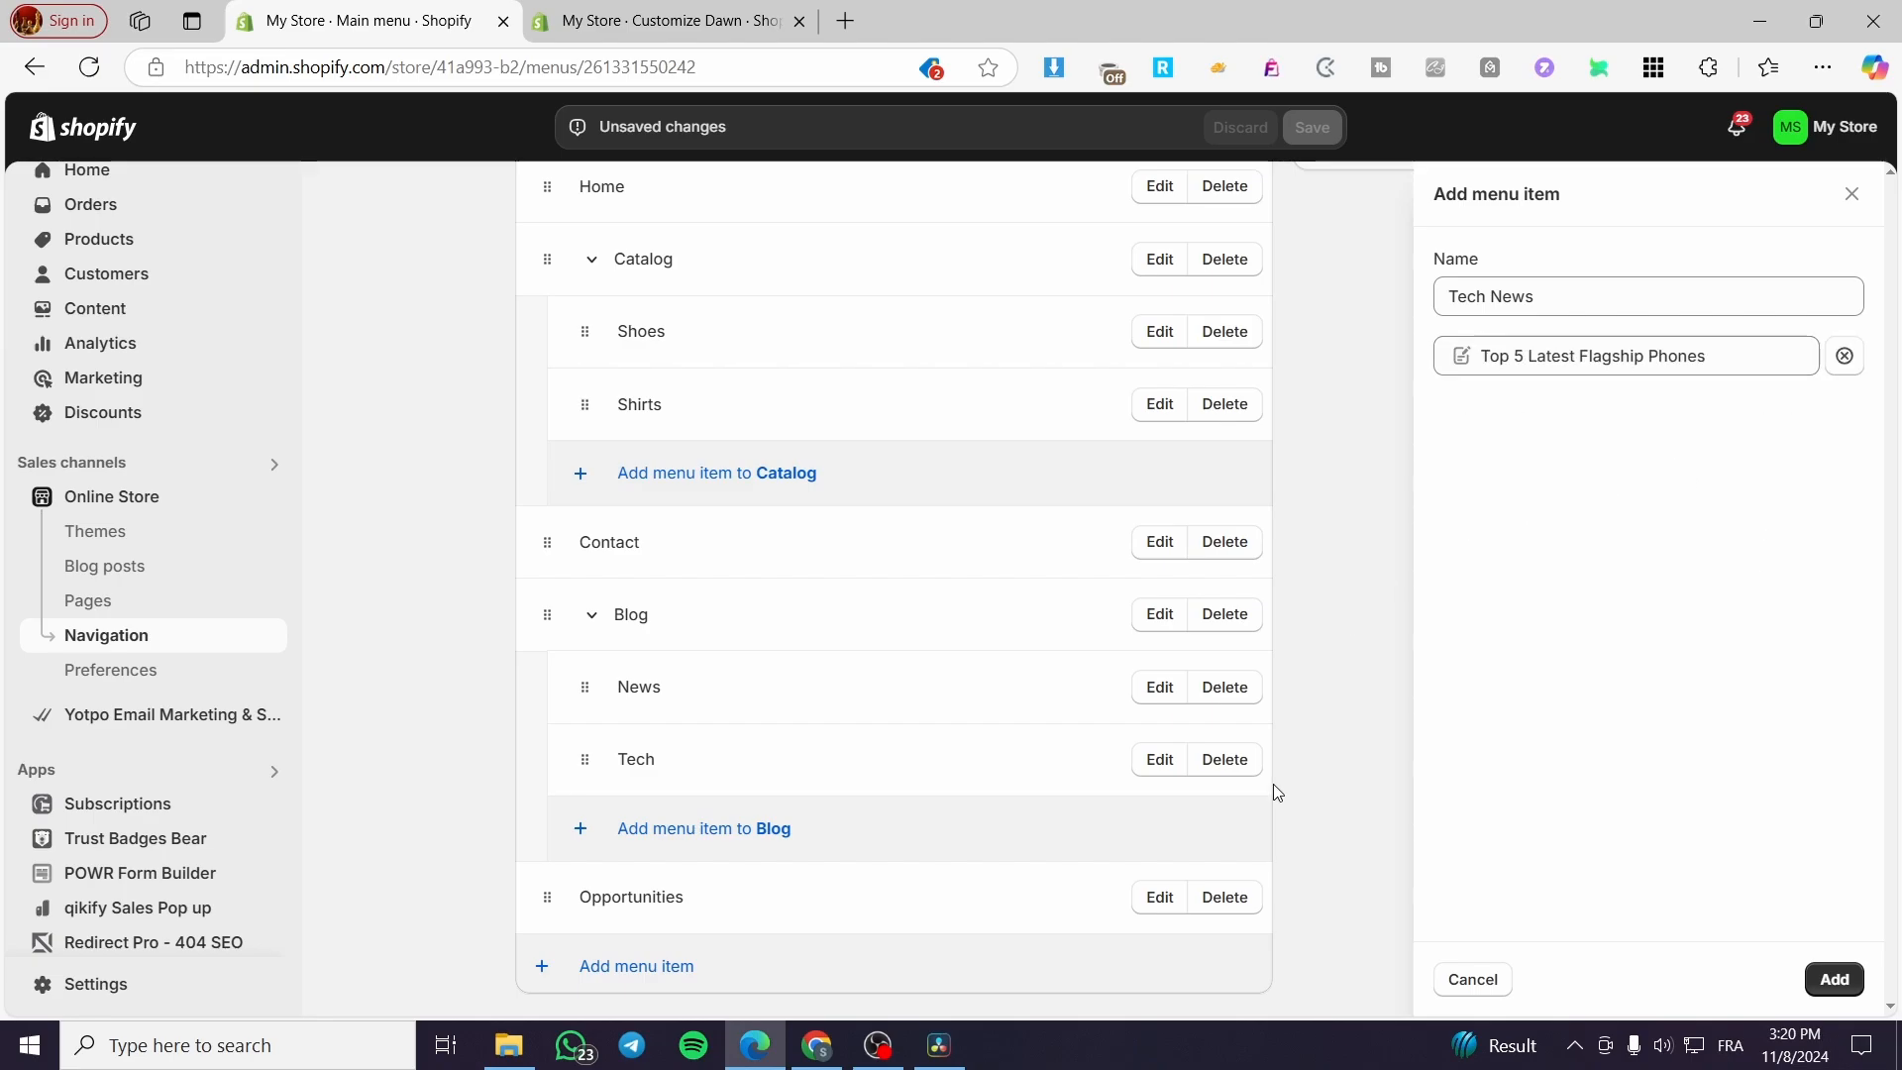
left_click(1833, 979)
left_click_drag(545, 918, 763, 798)
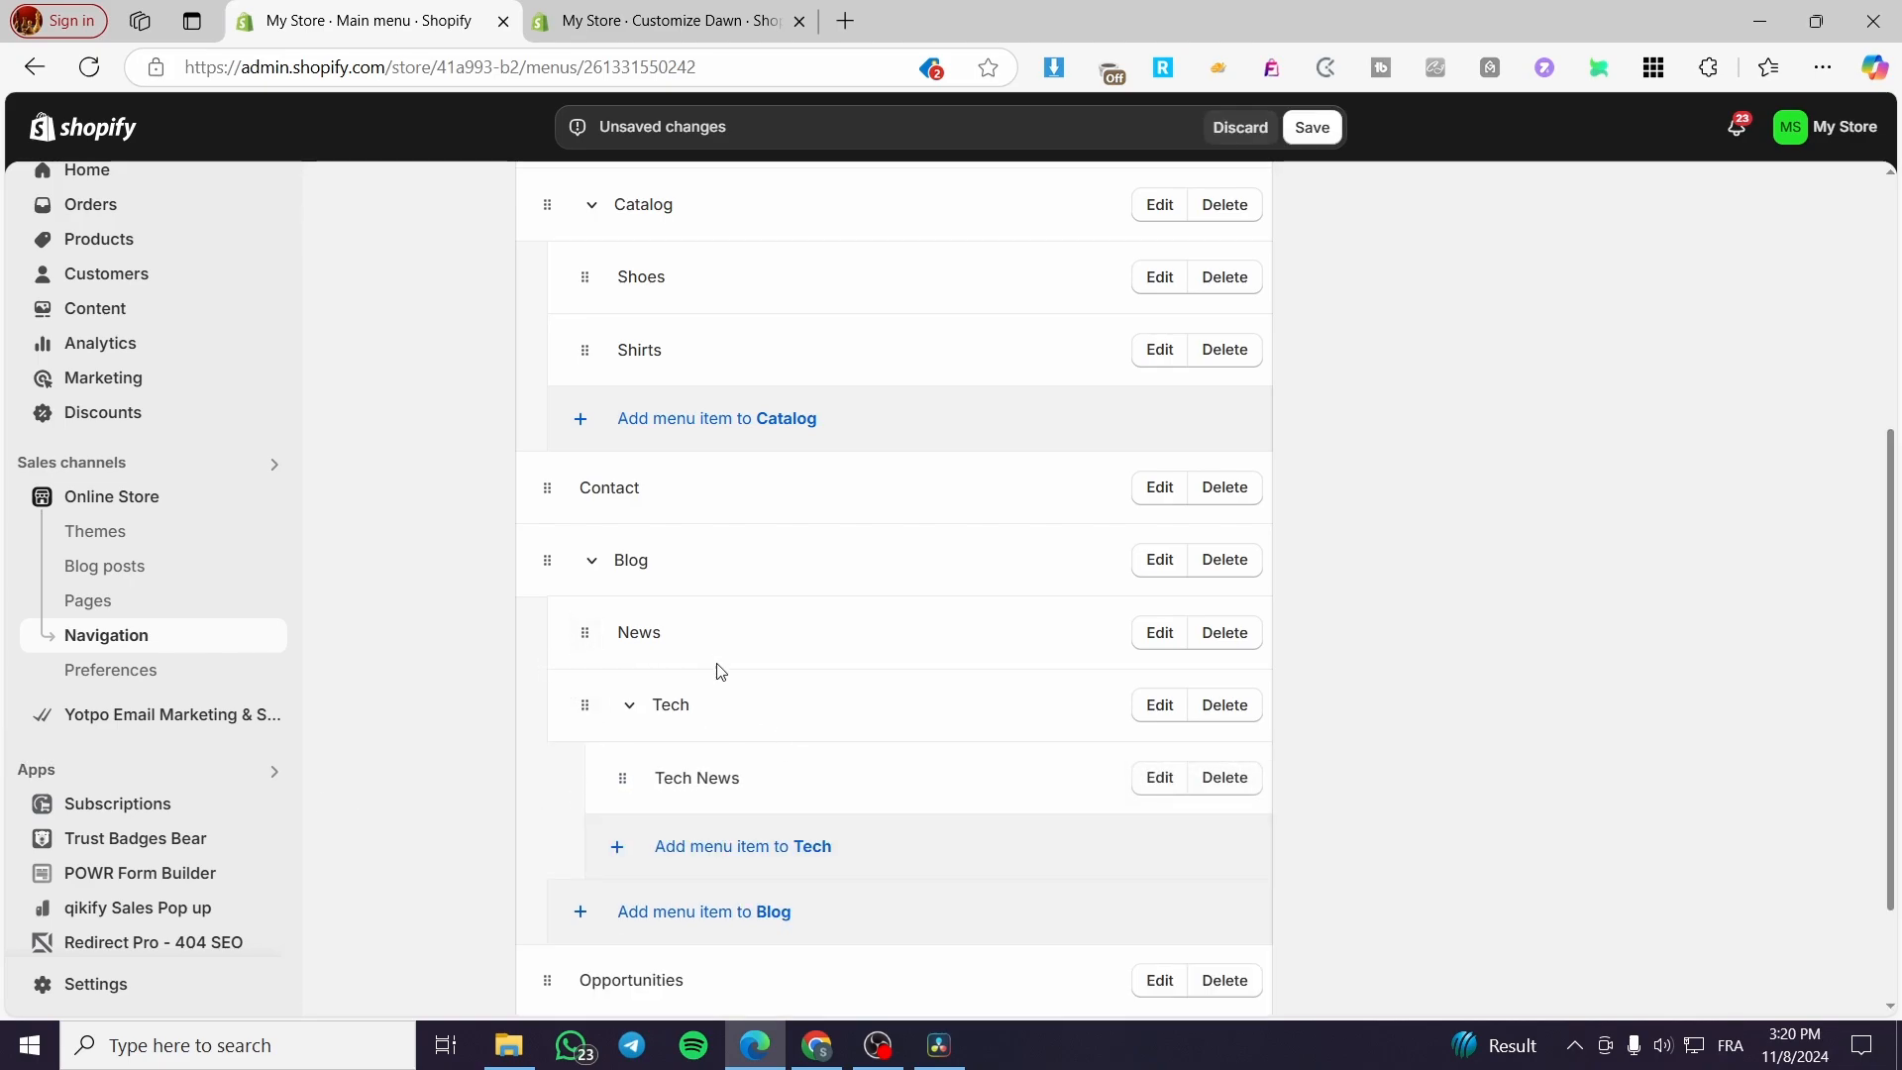
left_click(1329, 129)
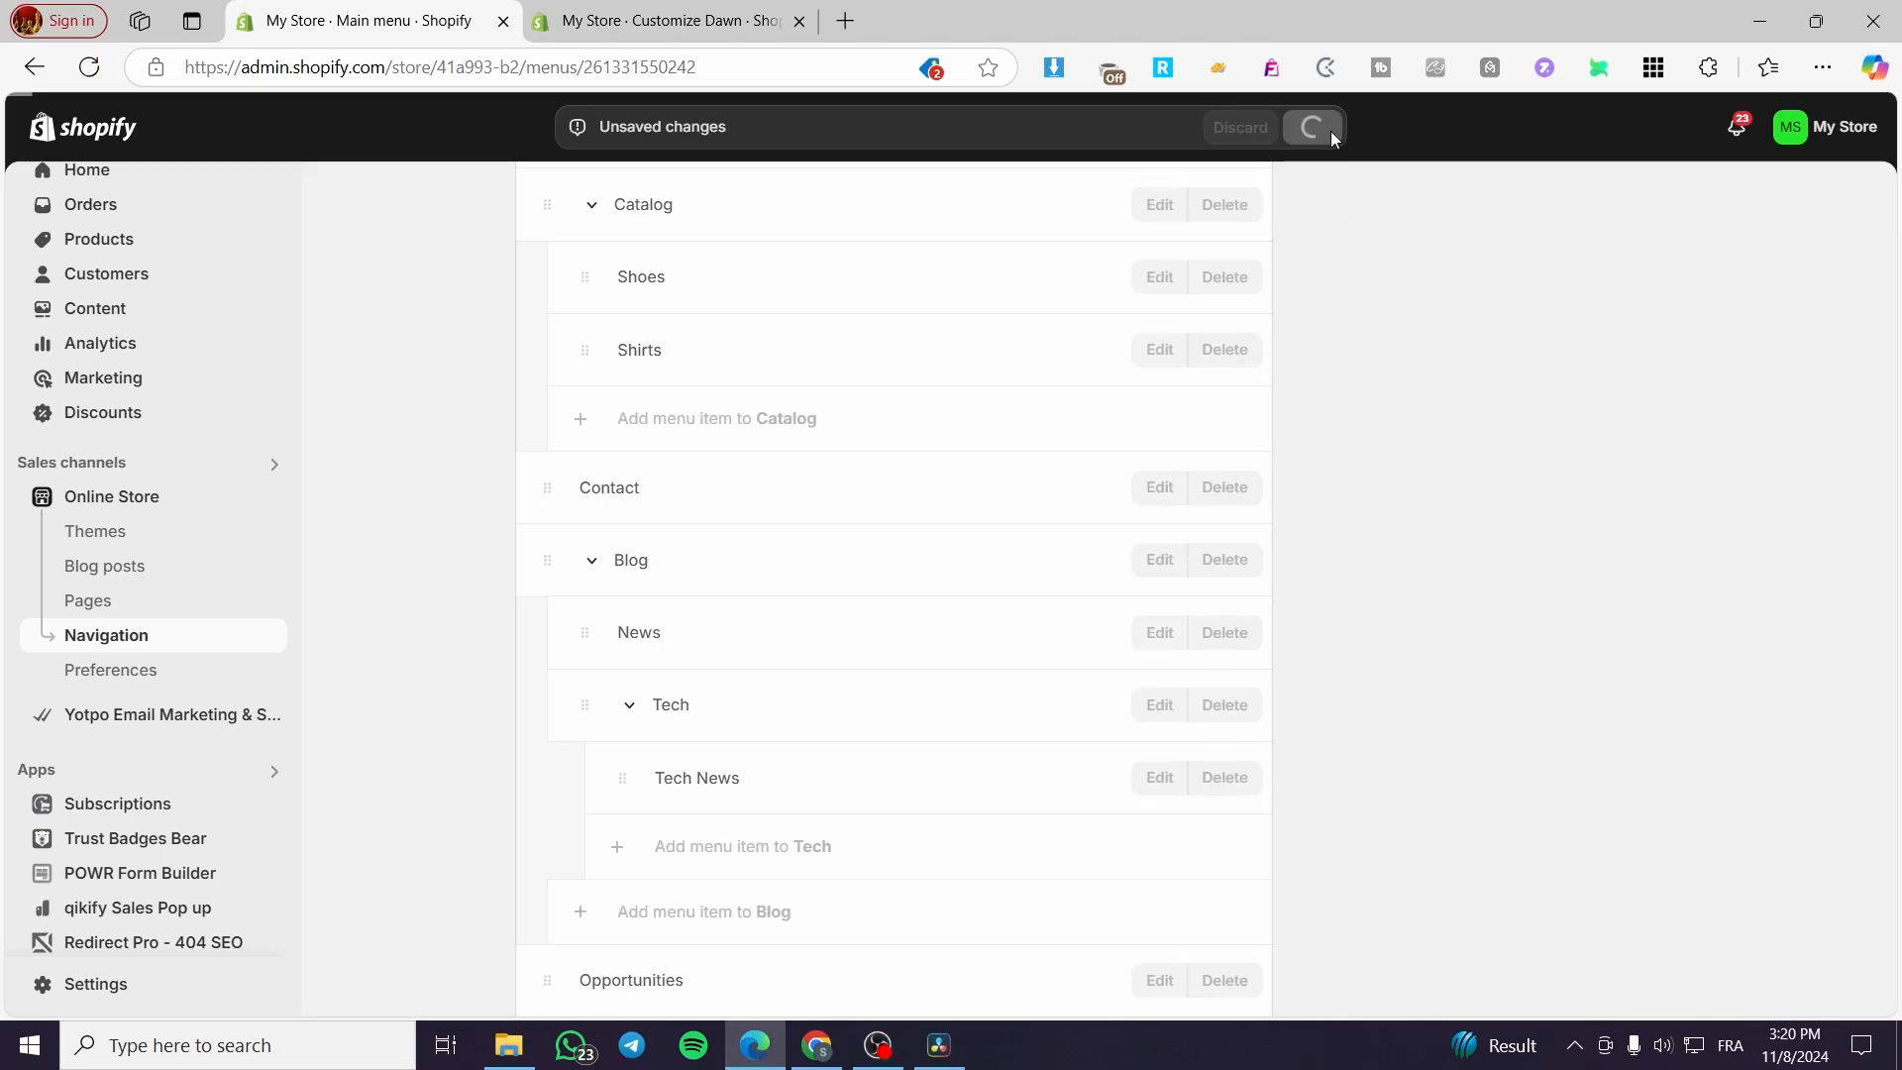
scroll(662, 634, "up", 5)
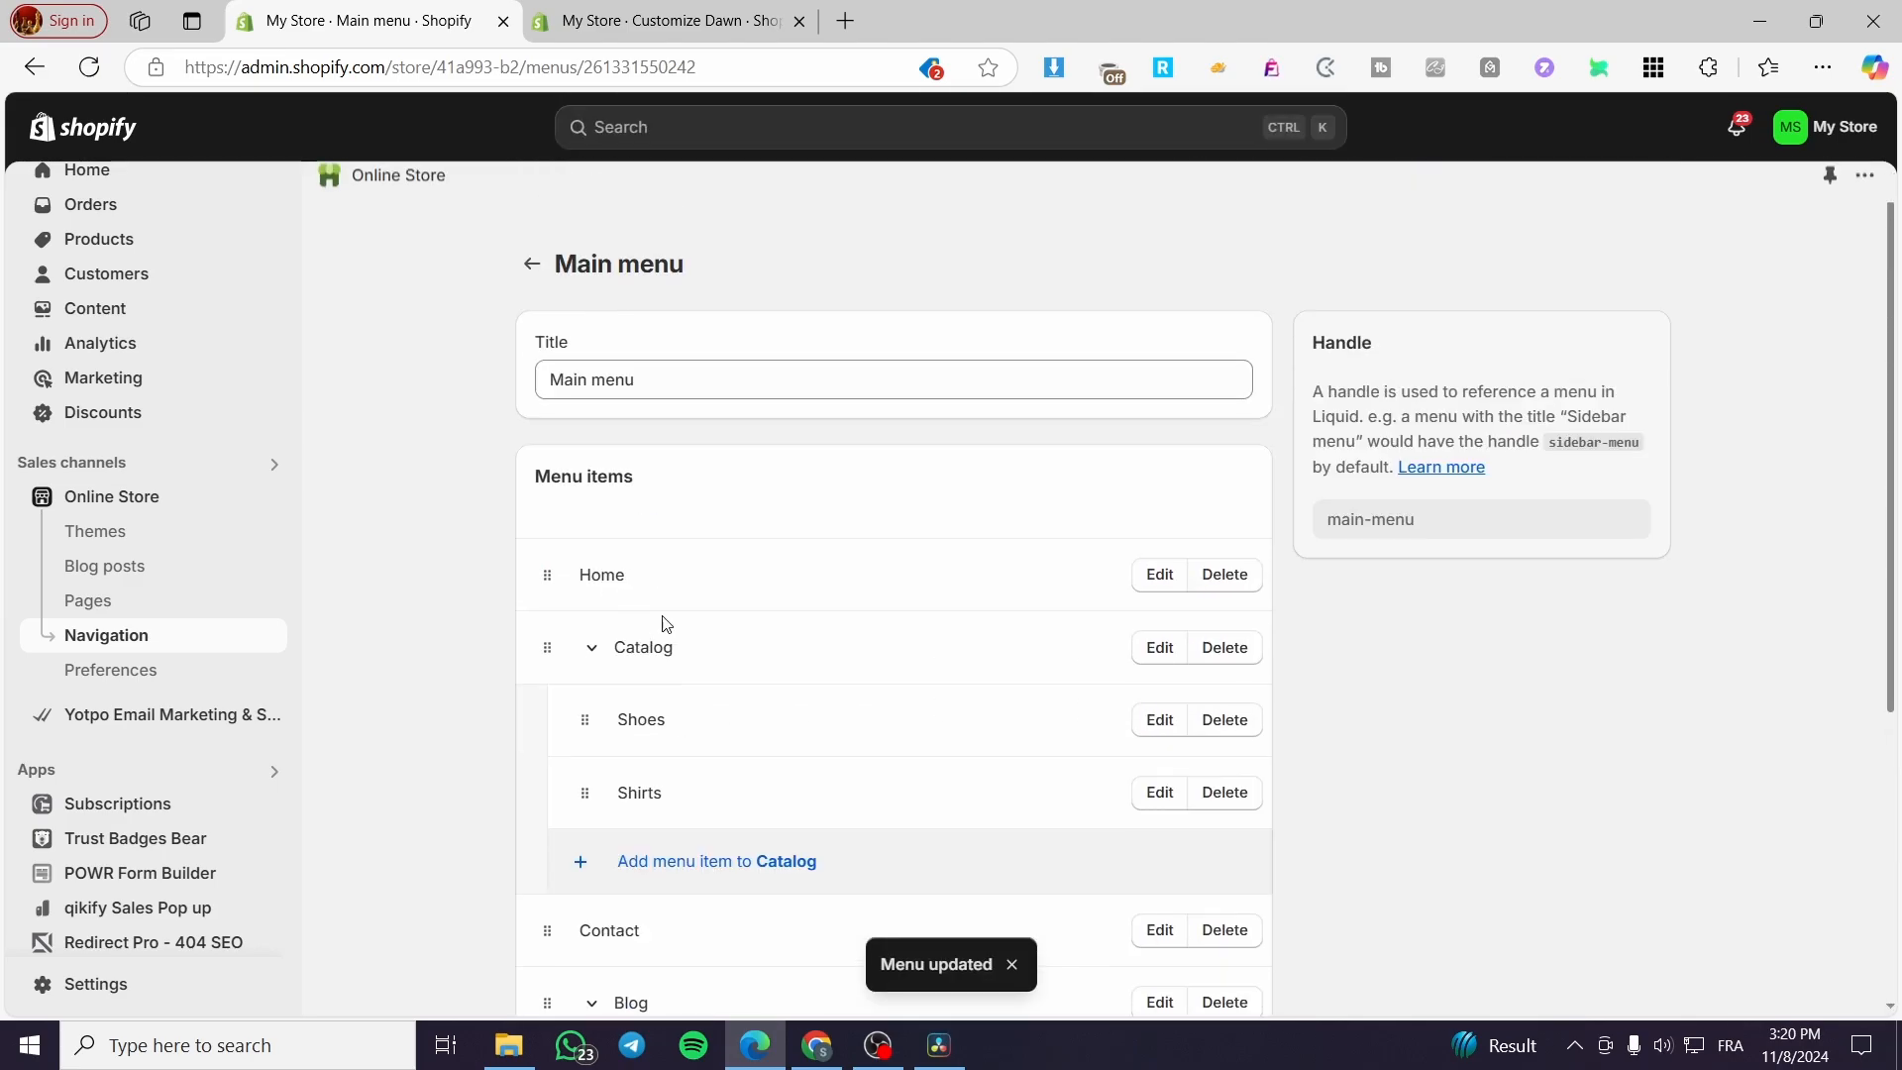
Switch to the Dawn theme editor and check the Catalog and Blog drop-downs, including the Tech submenu, in the store preview.
left_click(664, 21)
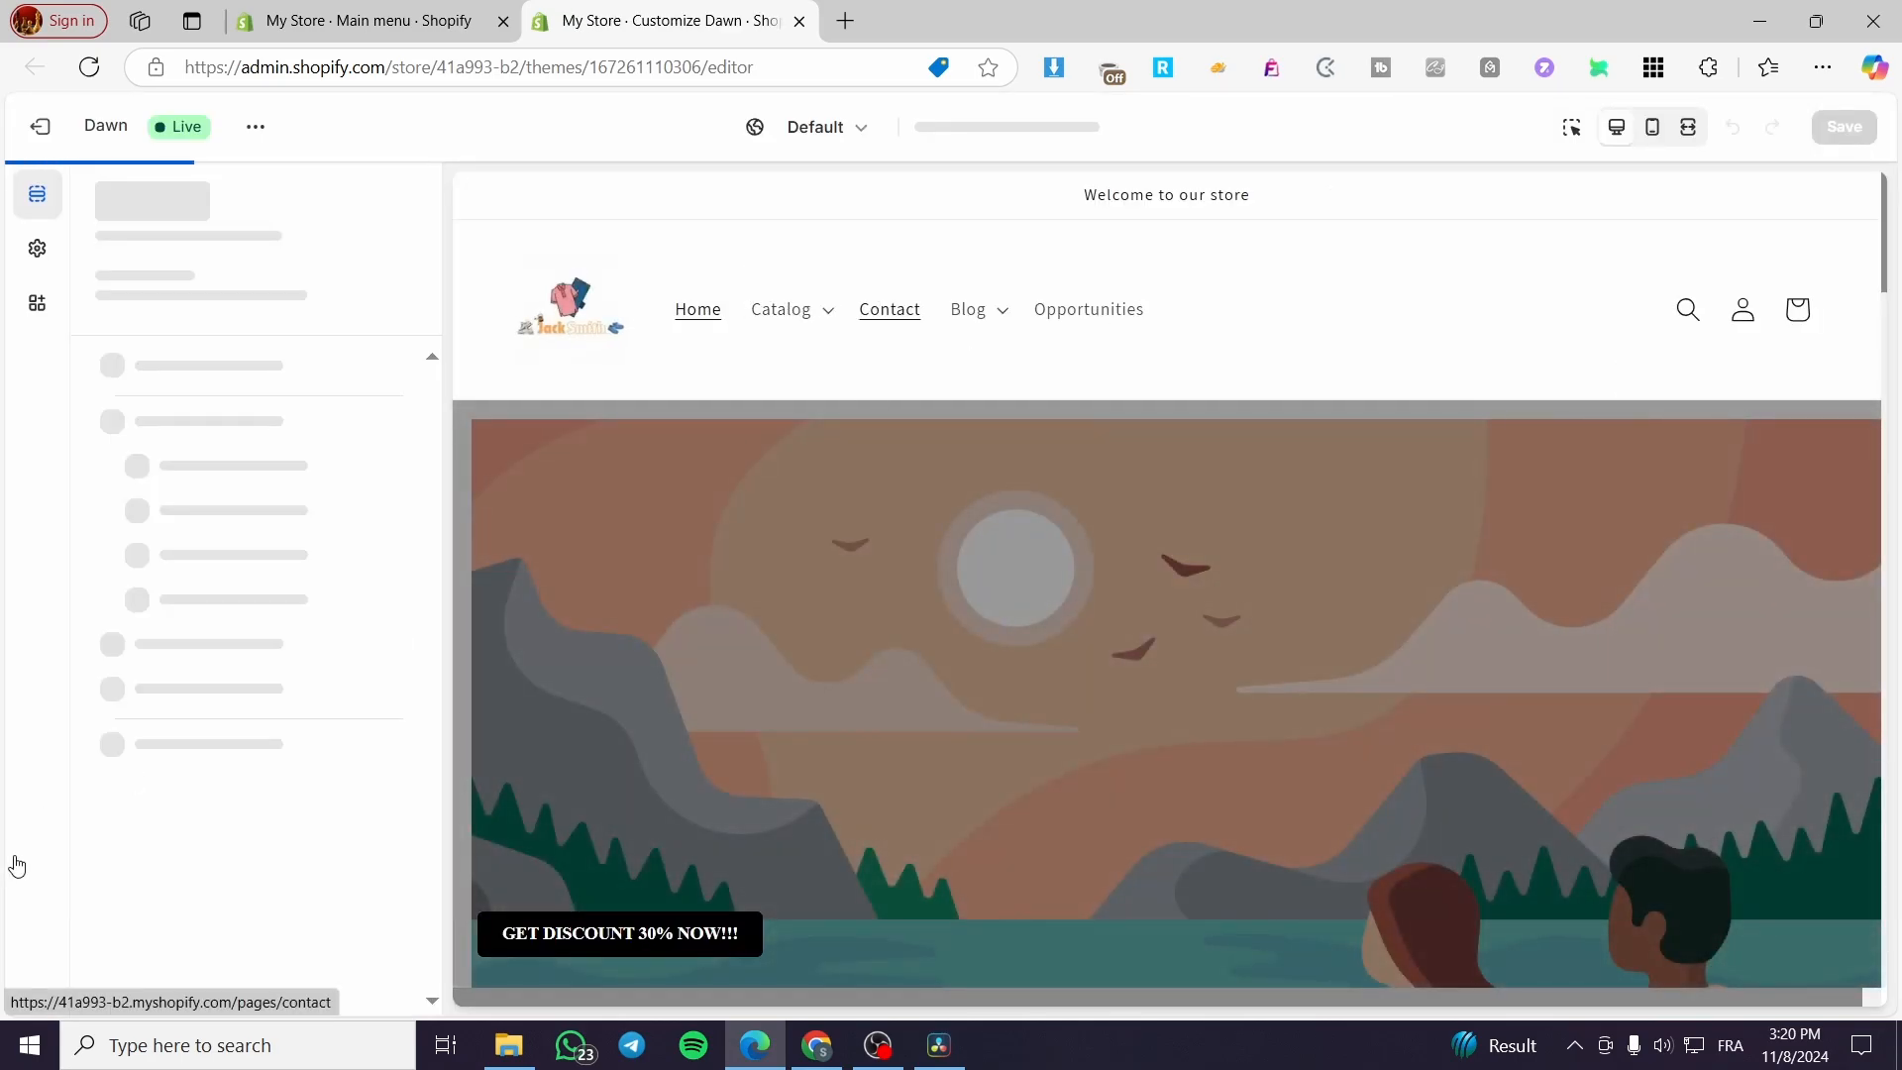
left_click(827, 315)
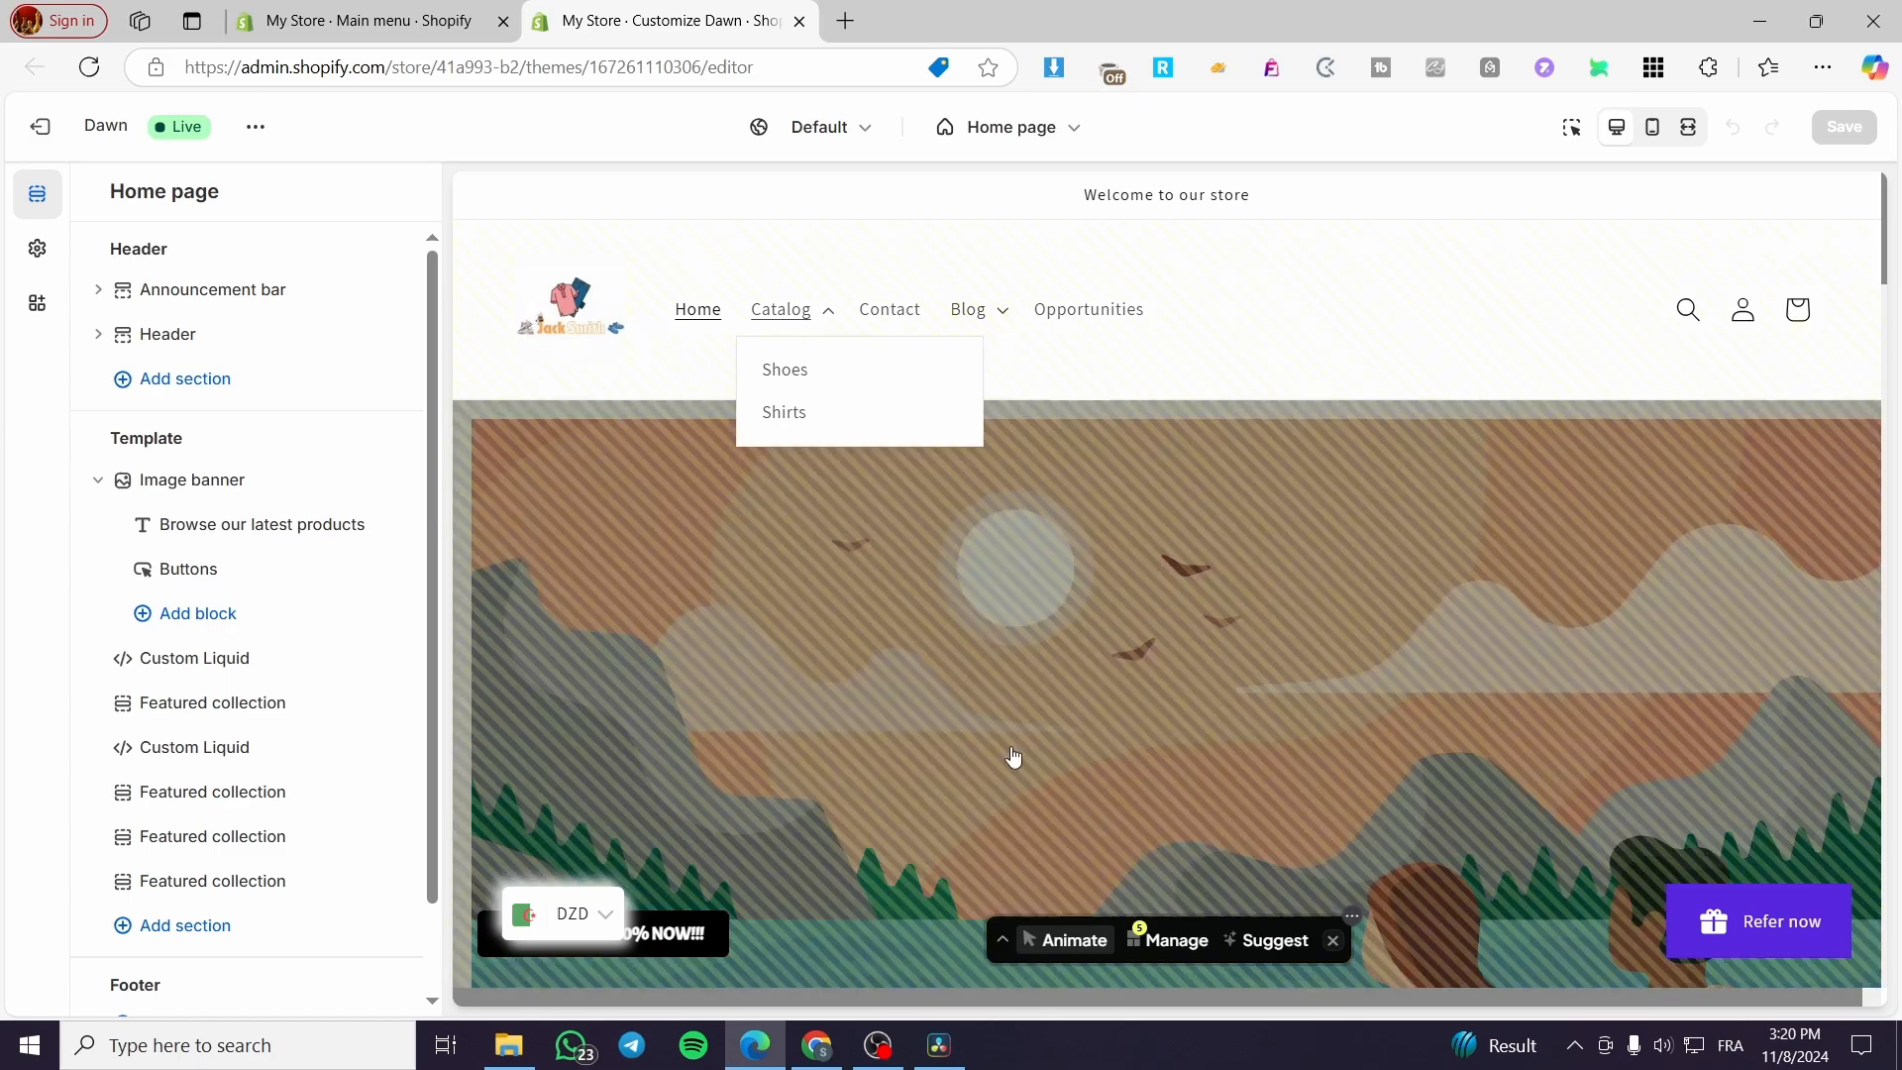
left_click(1332, 940)
left_click(1003, 310)
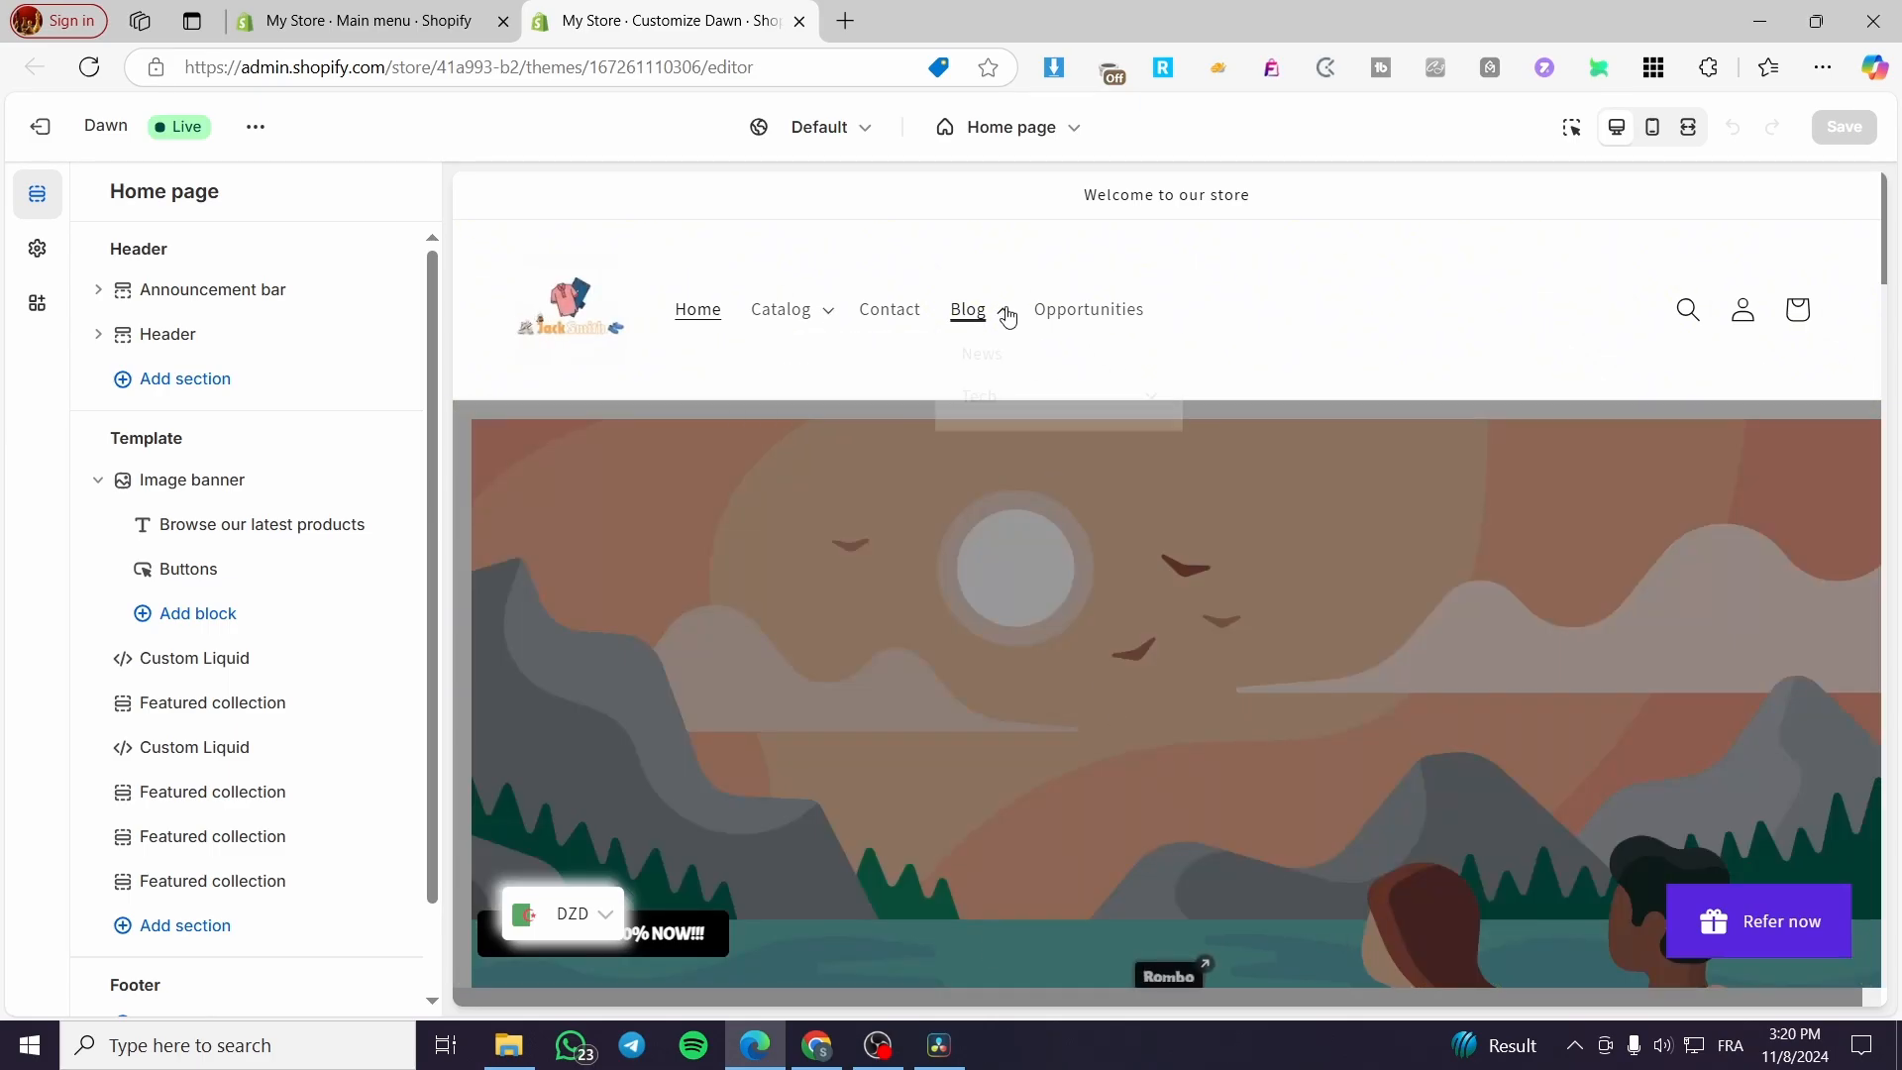
left_click(1154, 413)
left_click(1324, 329)
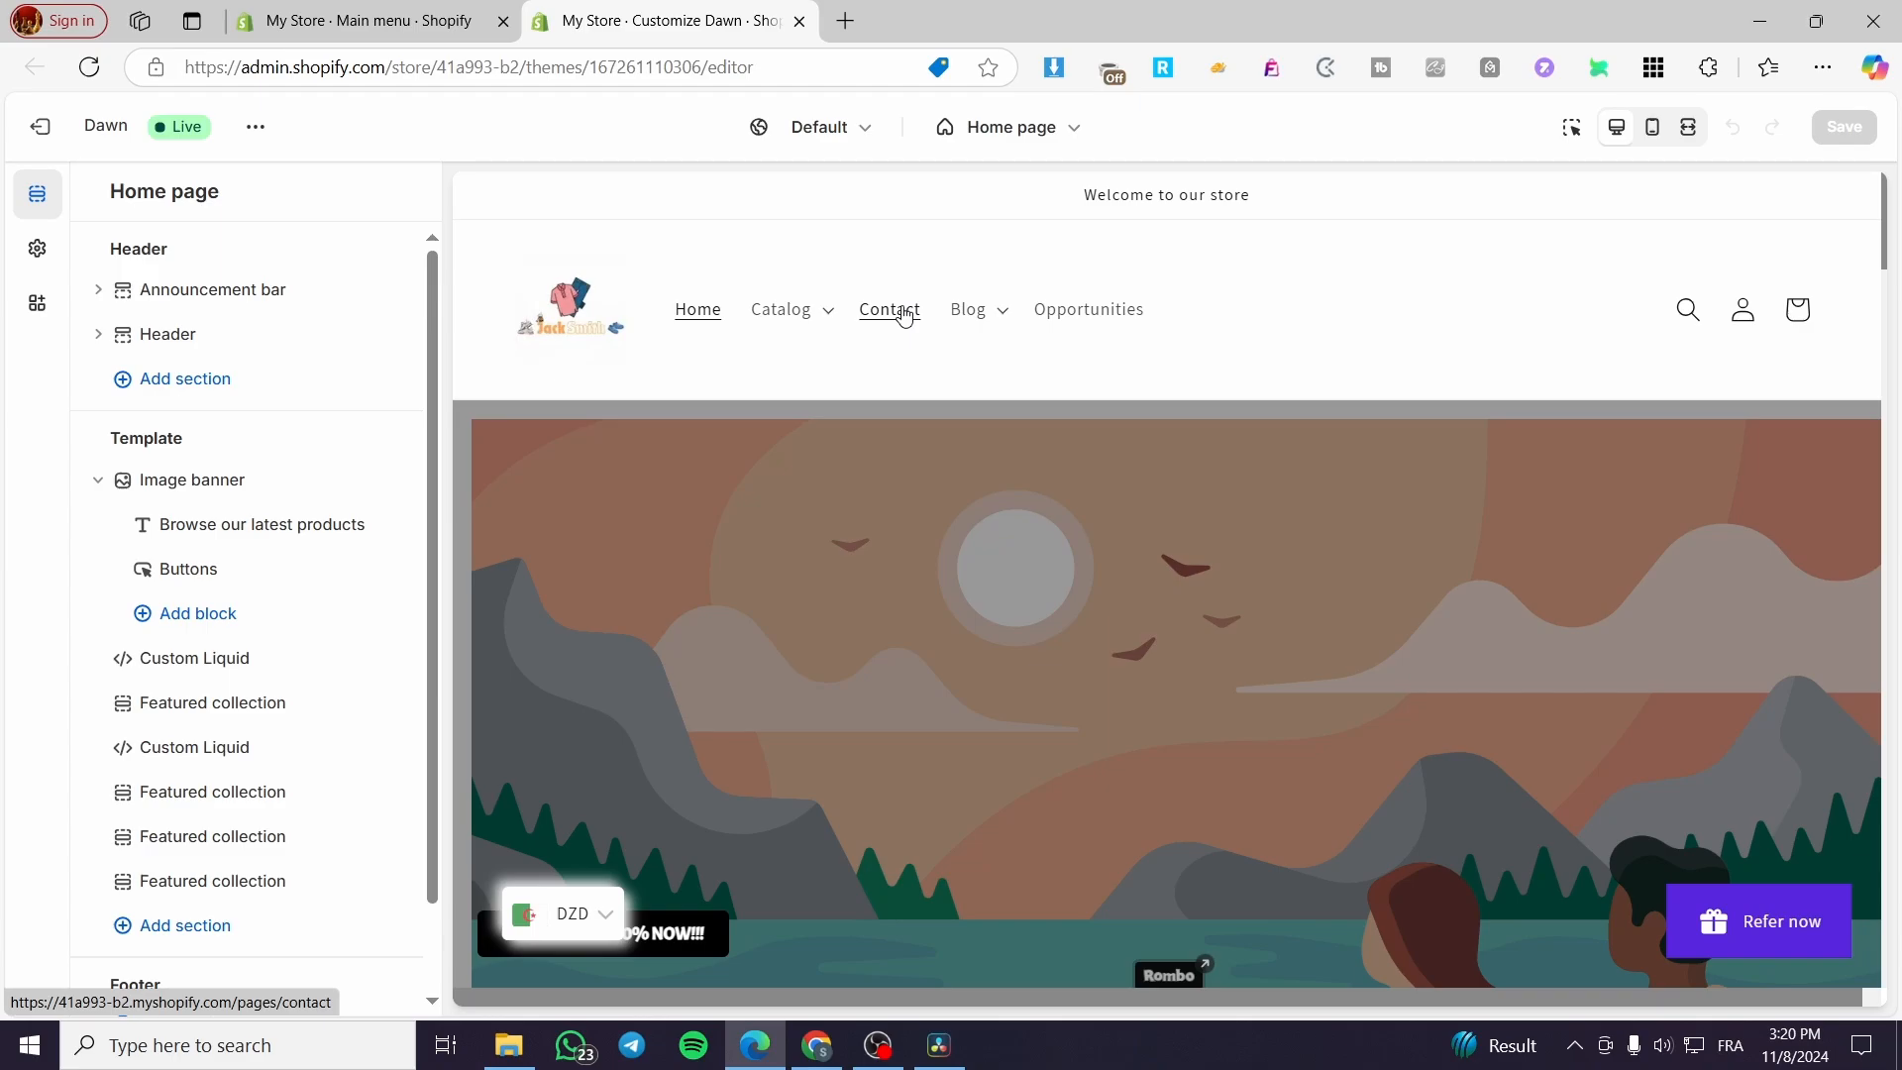
Set the Header section's desktop menu type to Mega menu and save the theme.
left_click(191, 344)
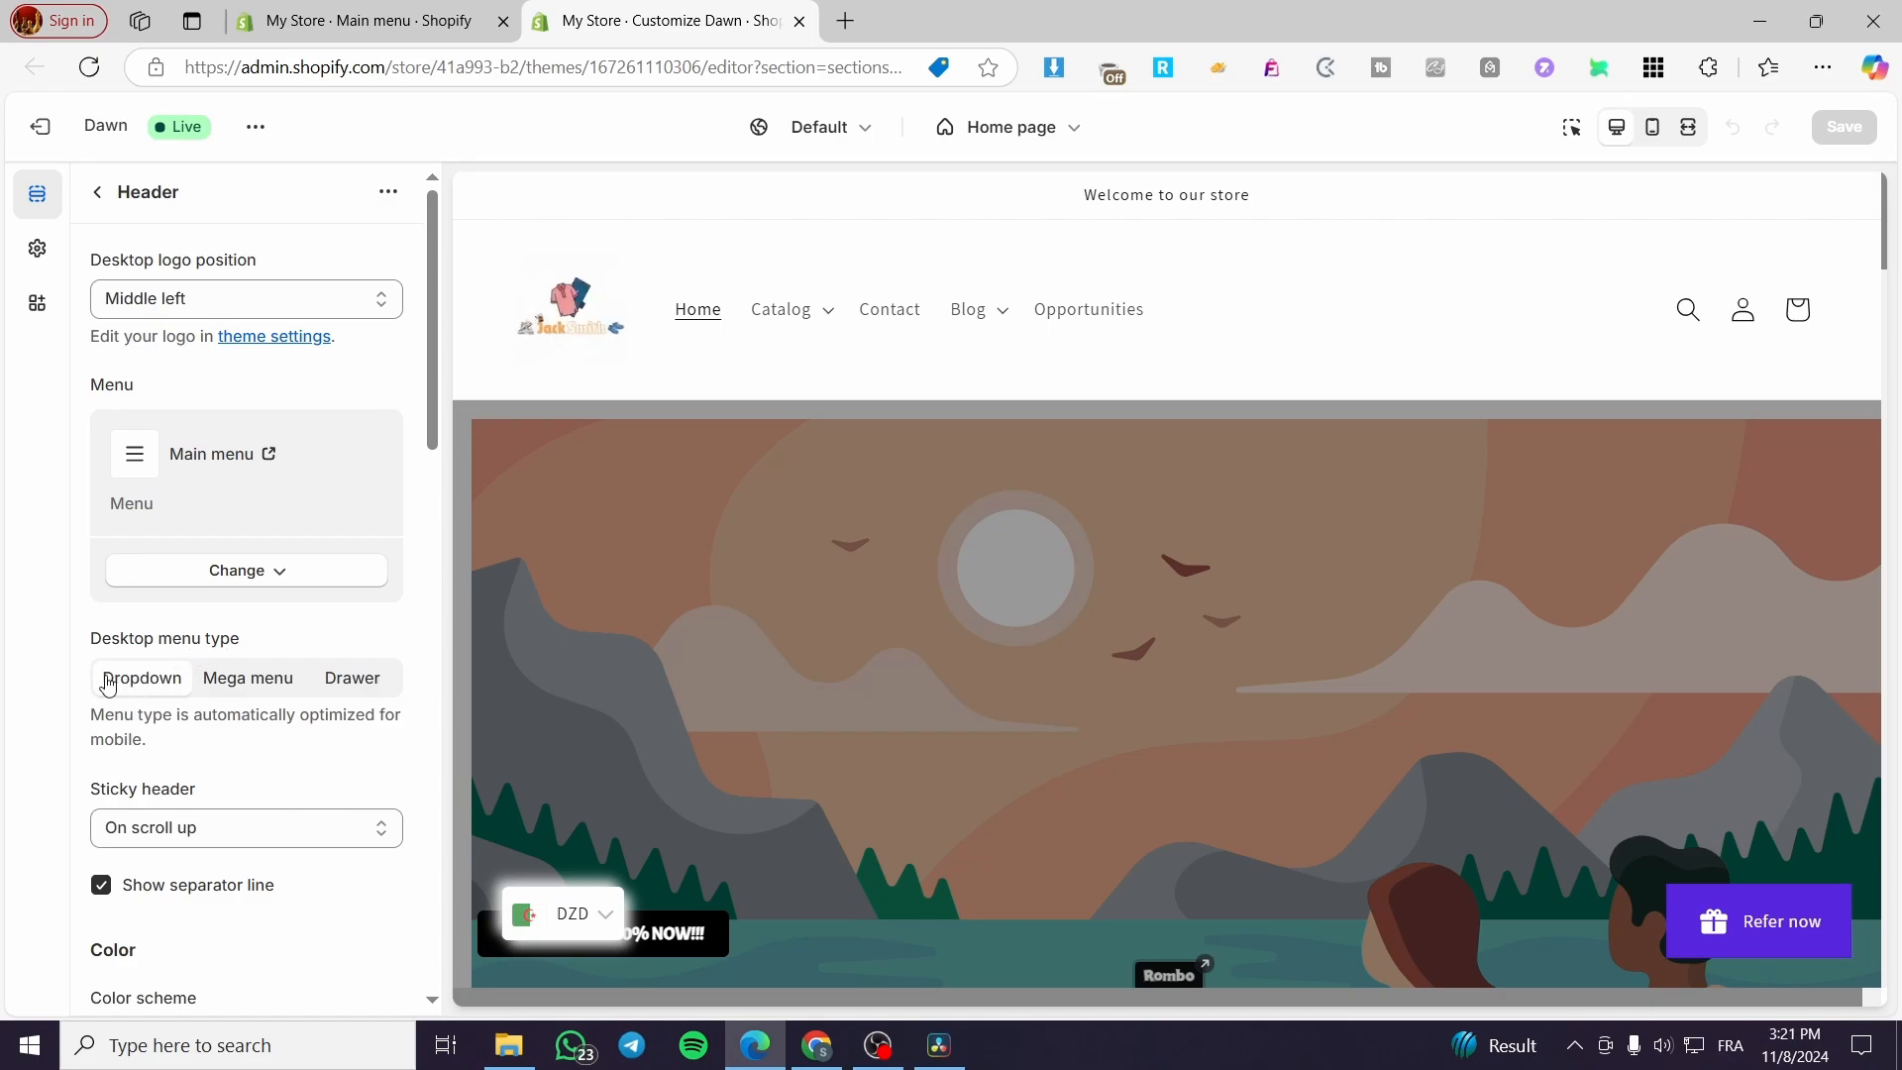
left_click(228, 684)
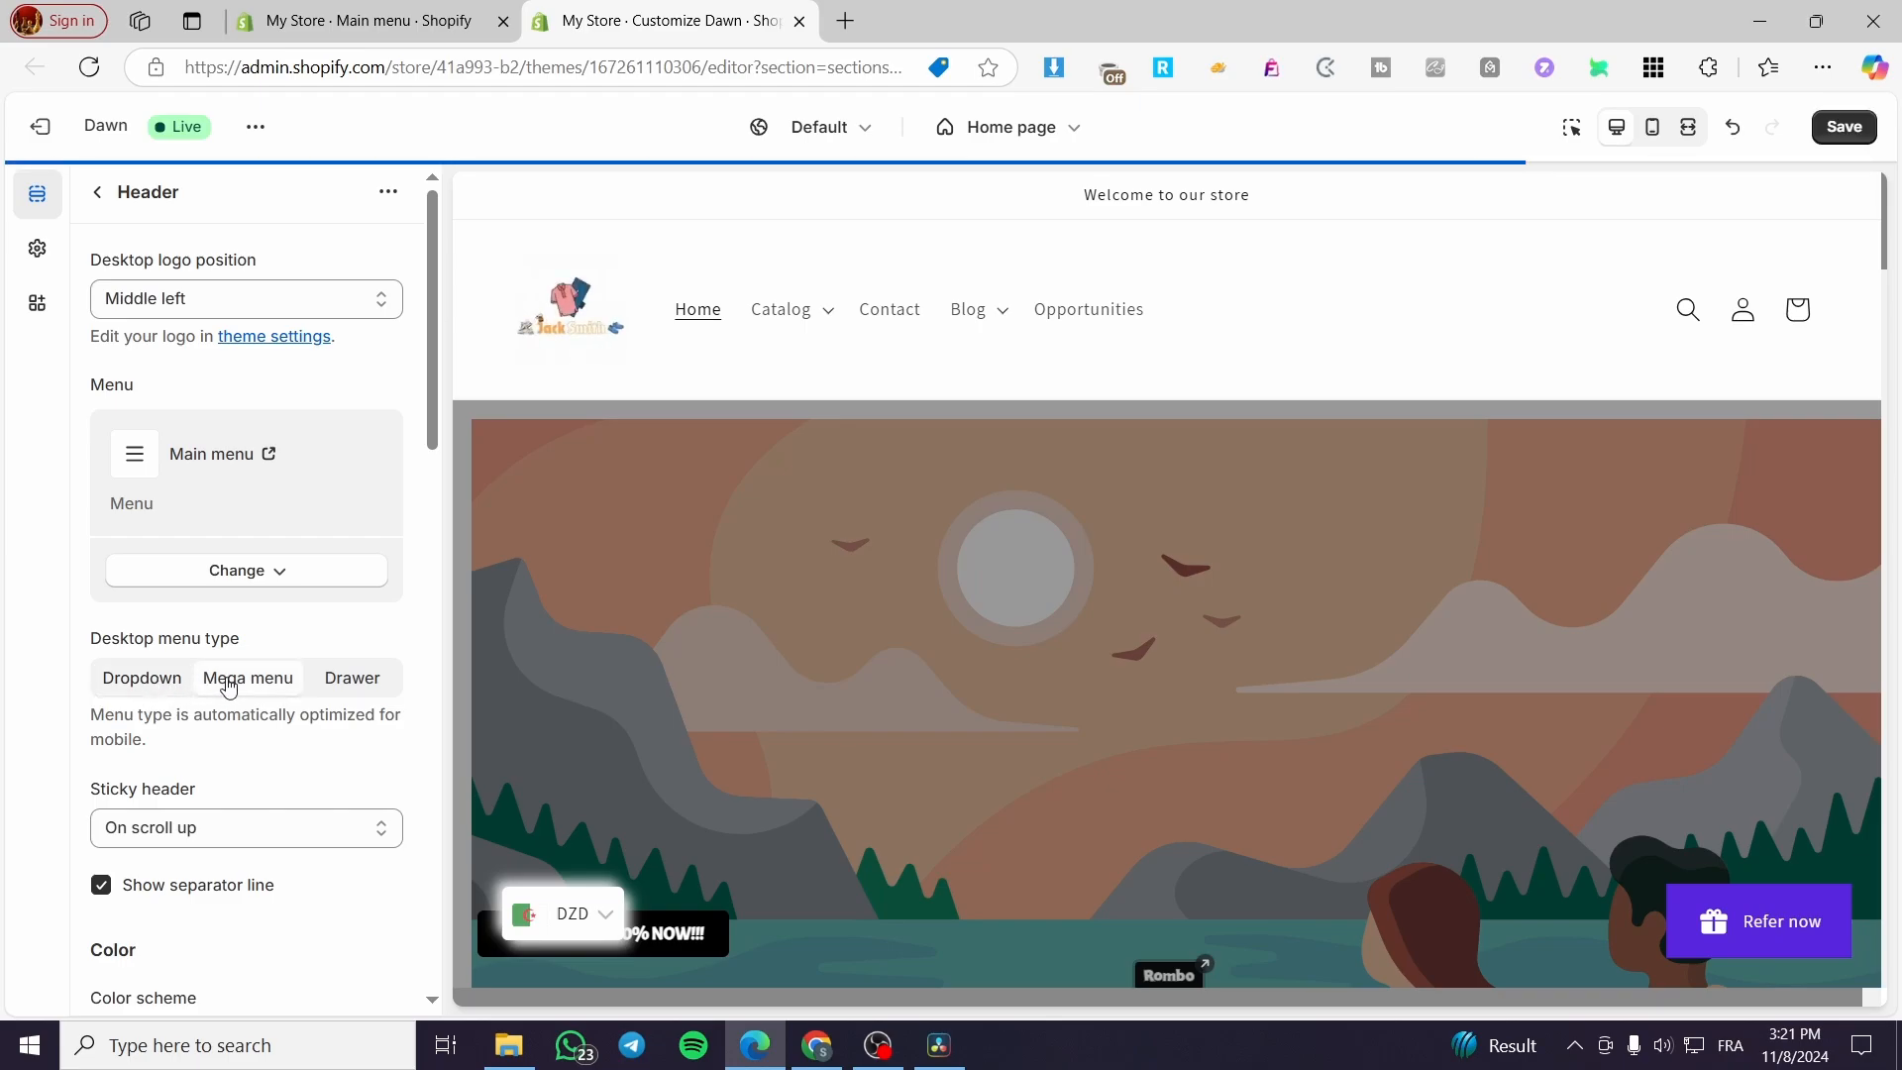
left_click(1844, 127)
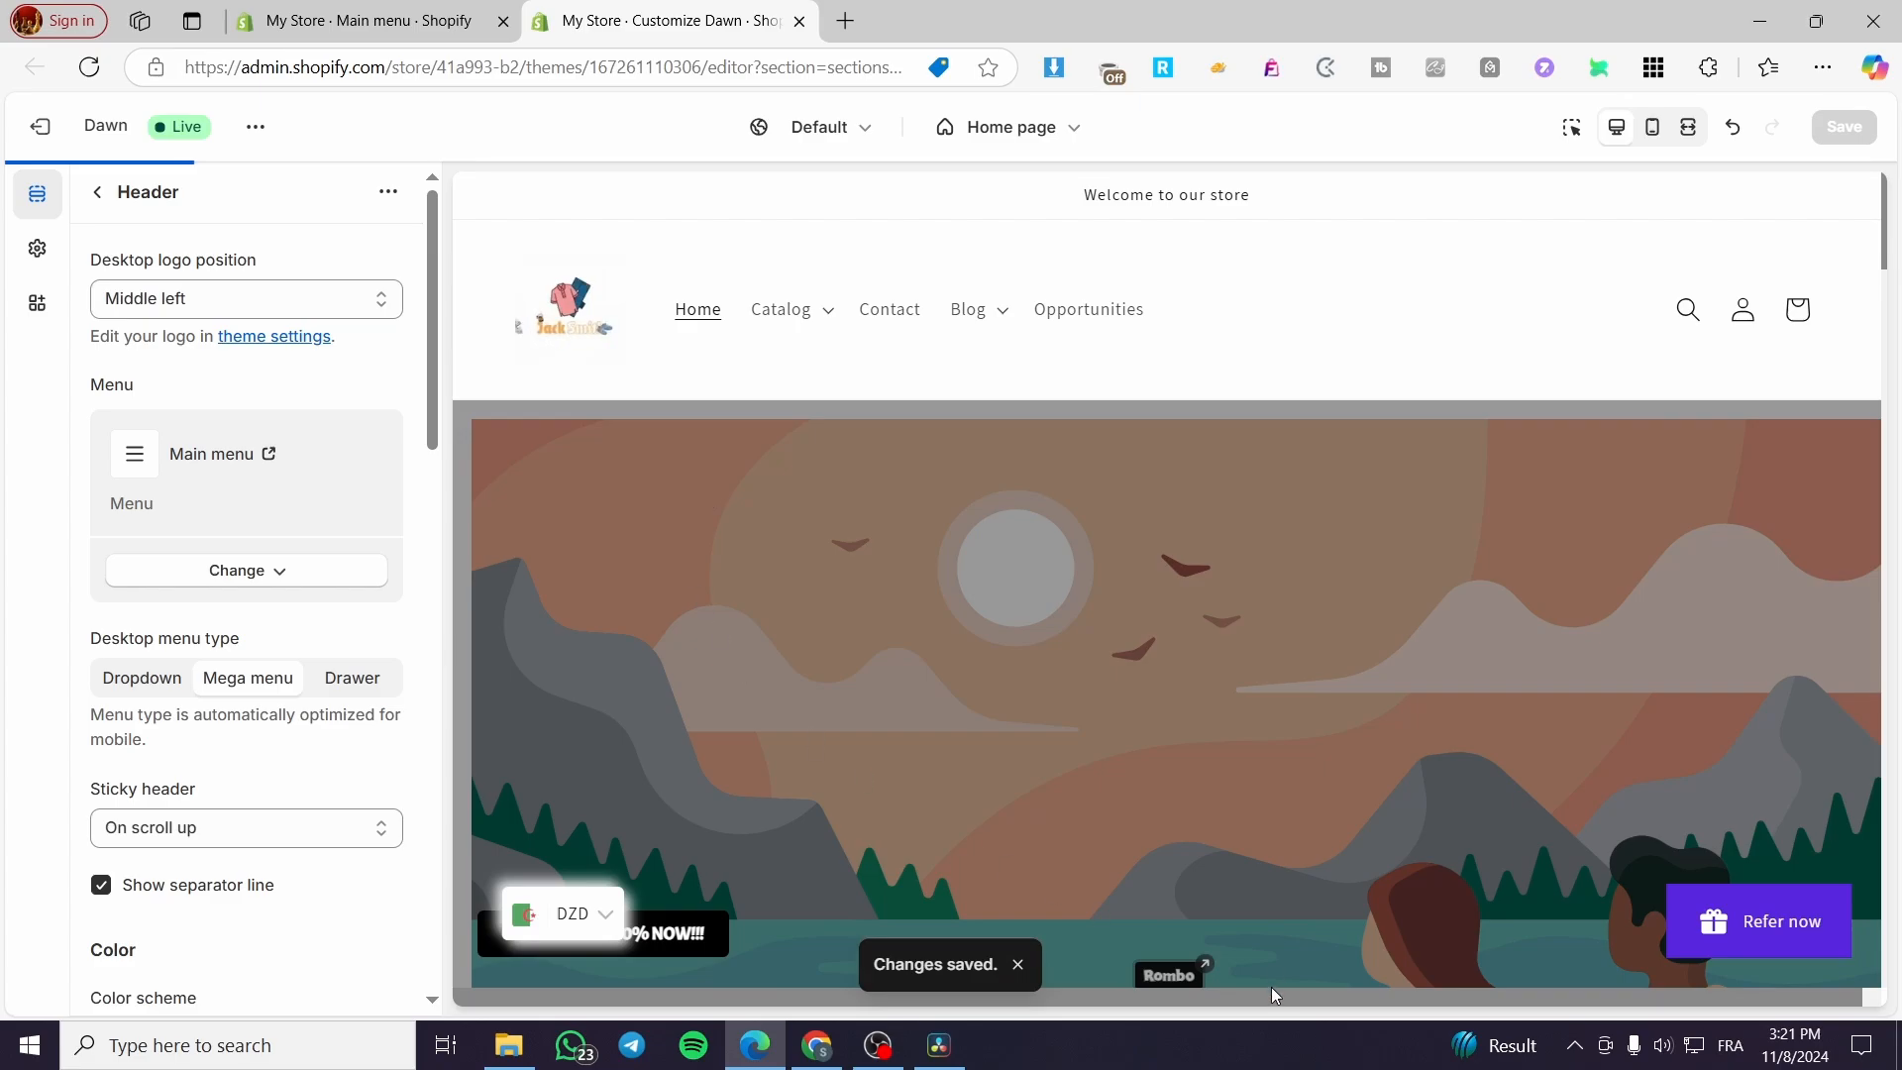
Examine how the Catalog and Blog menus expand as mega menus in the store preview.
left_click(828, 317)
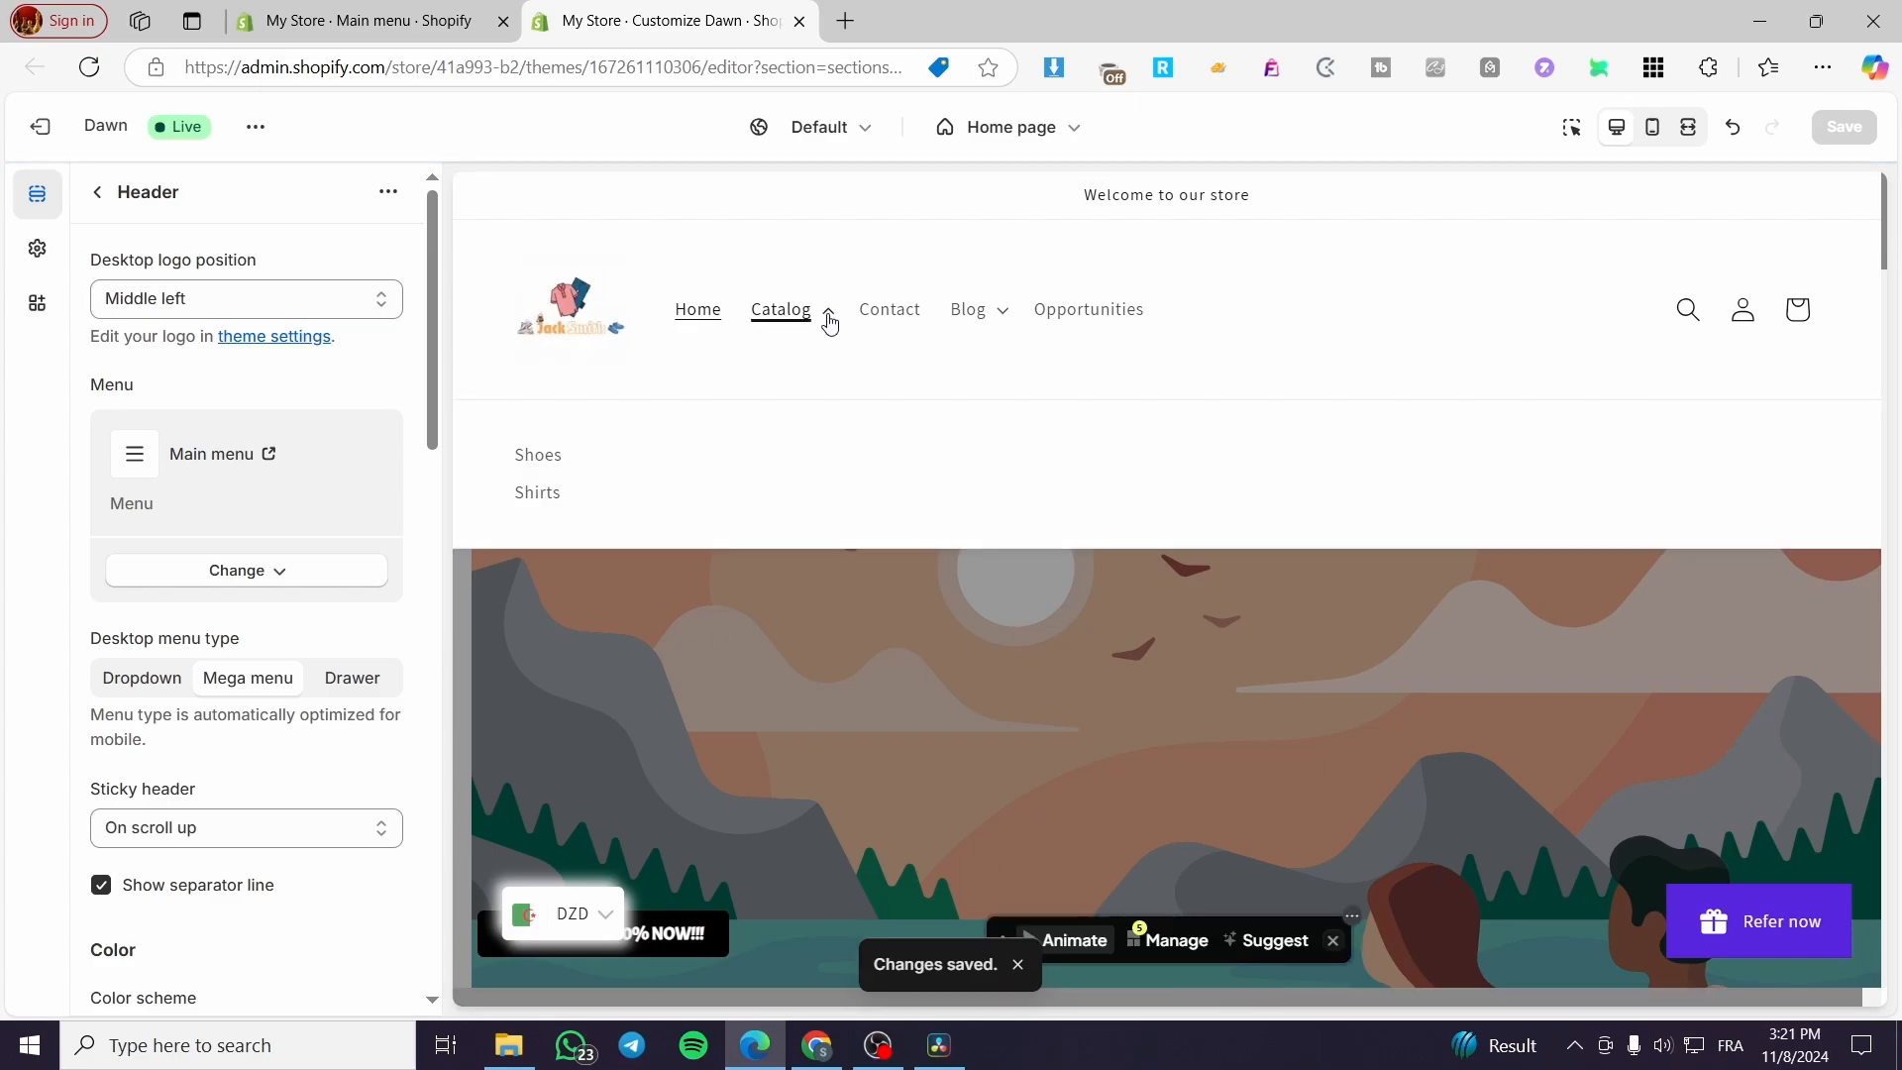
left_click(1333, 941)
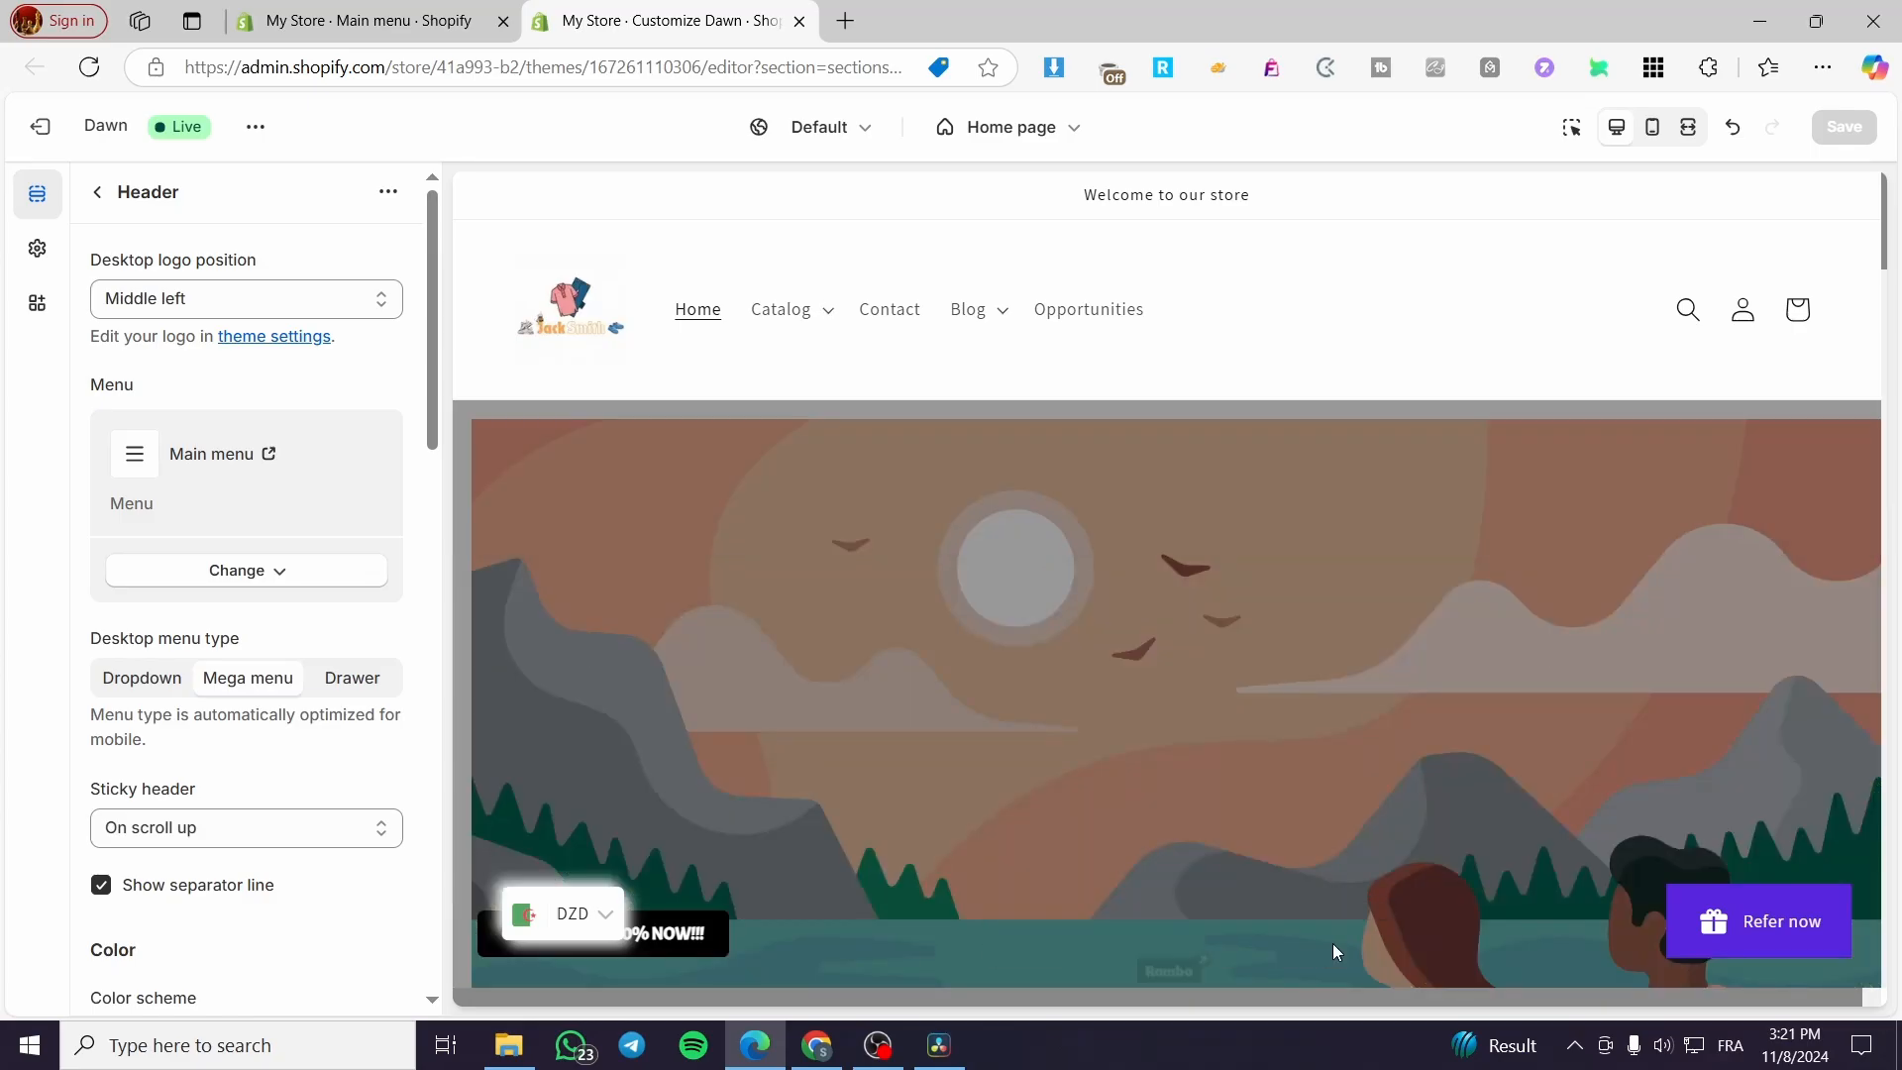
left_click(1002, 309)
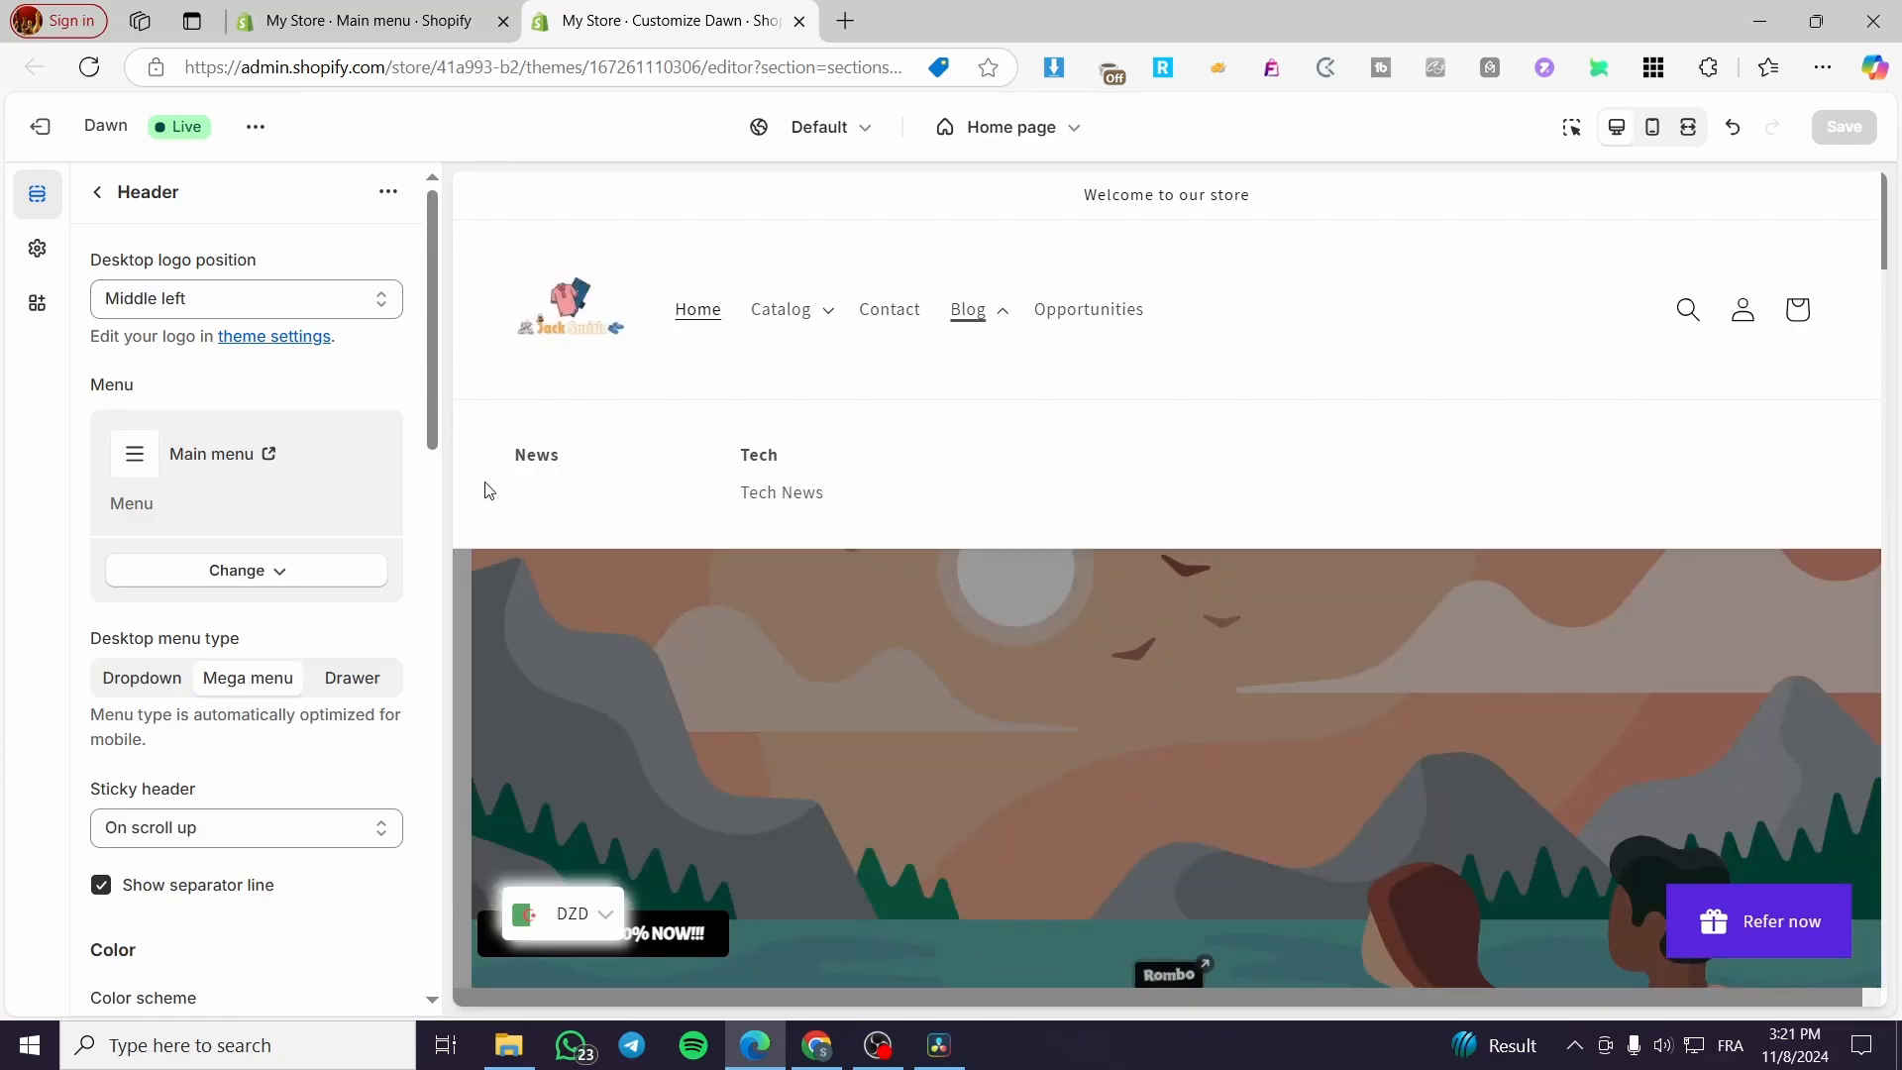